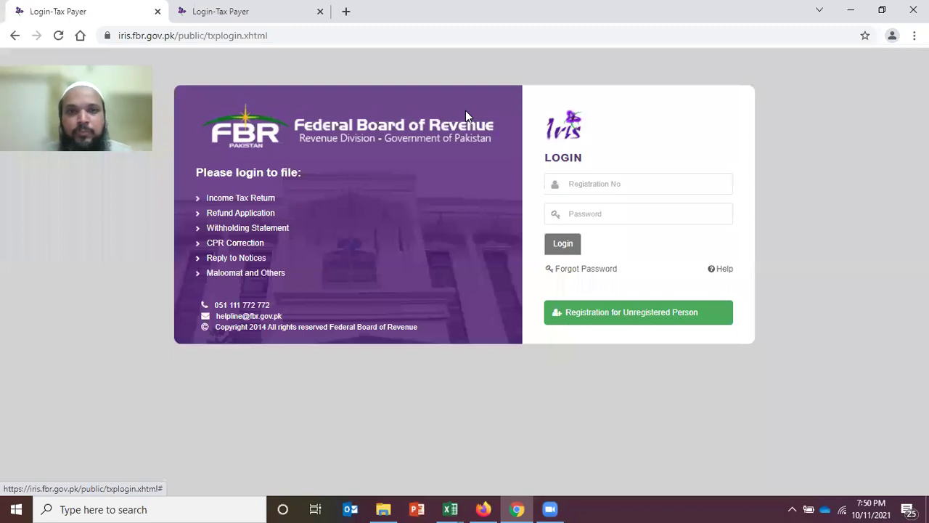
Step: Open the Registration for Unregistered Person form from the IRIS login page
left_click(619, 334)
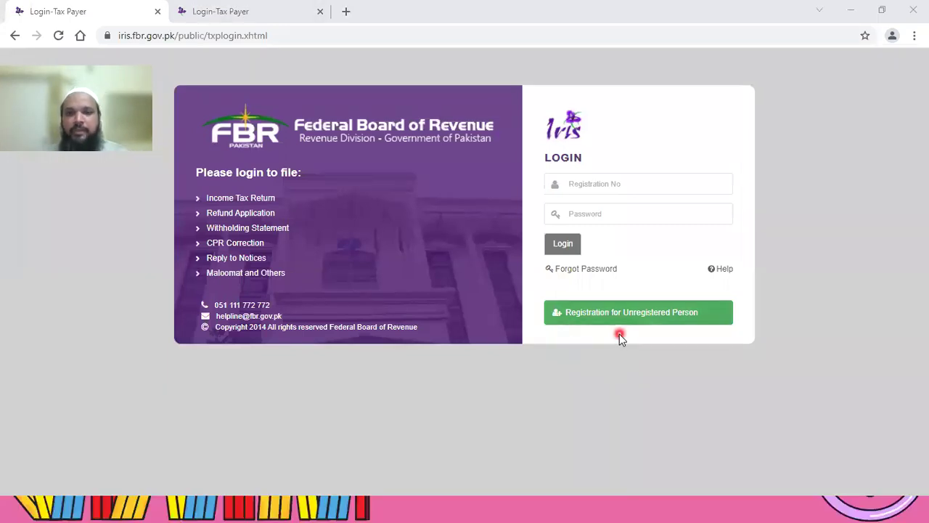
left_click(566, 328)
left_click(638, 331)
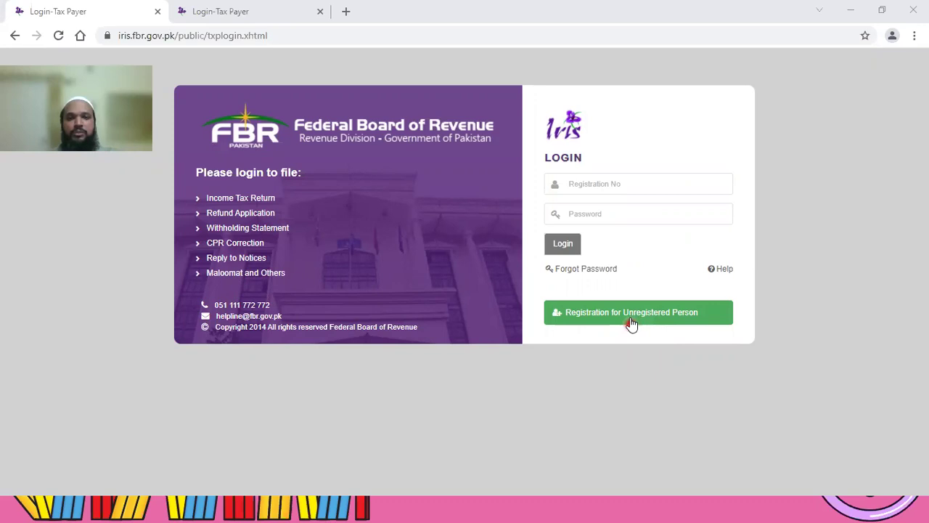
left_click(631, 319)
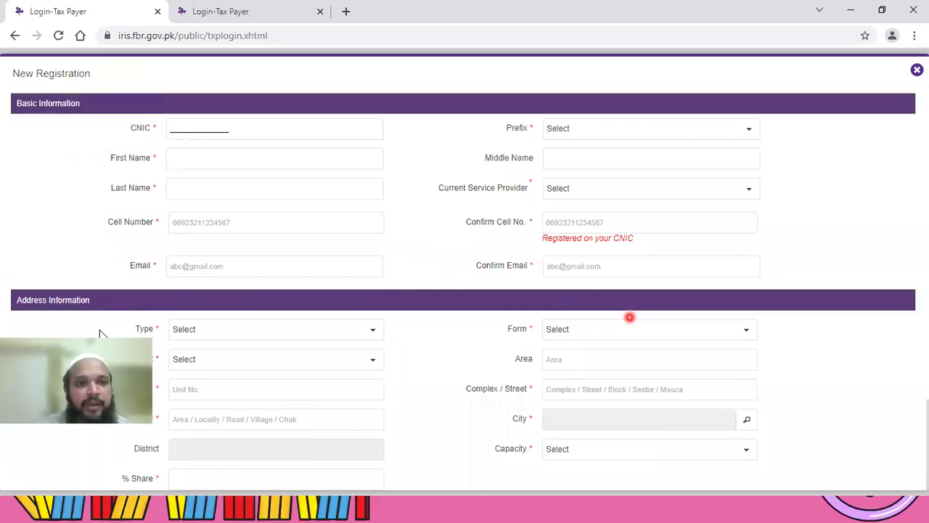
left_click(183, 133)
left_click(251, 134)
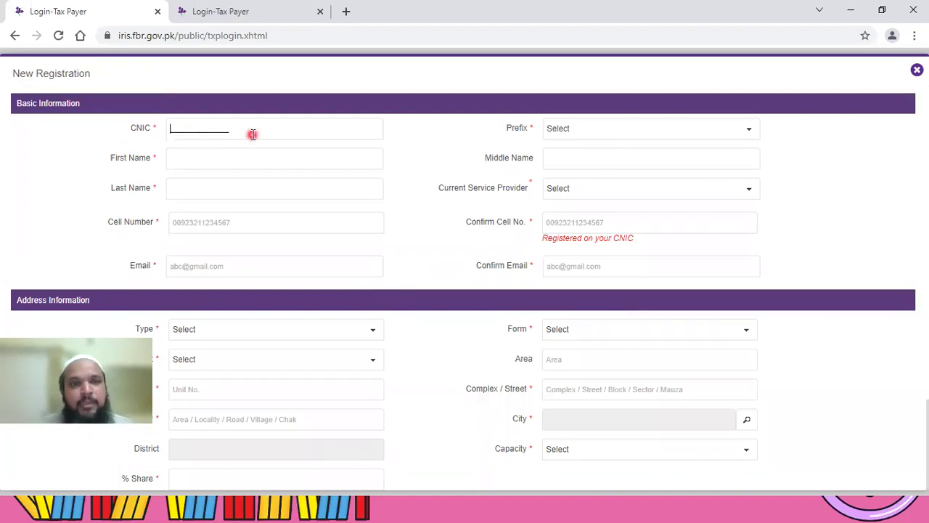
left_click(750, 135)
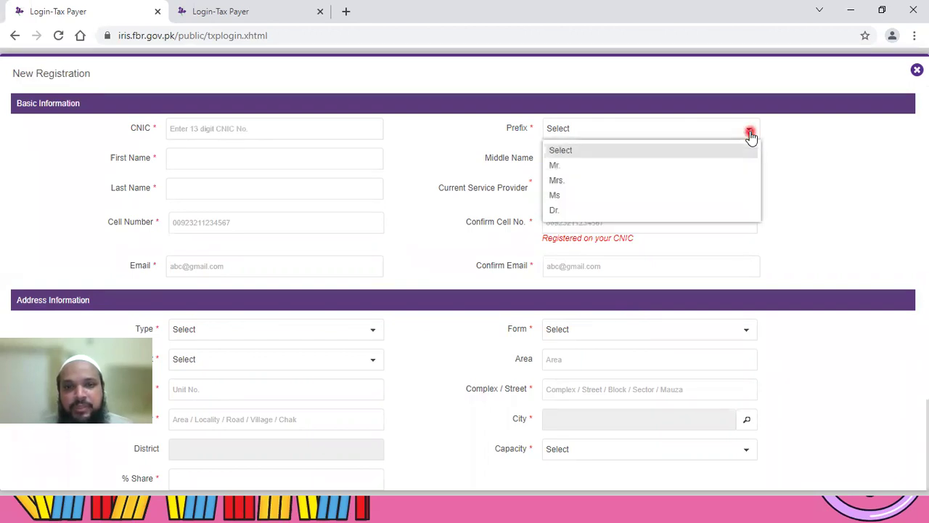
left_click(589, 131)
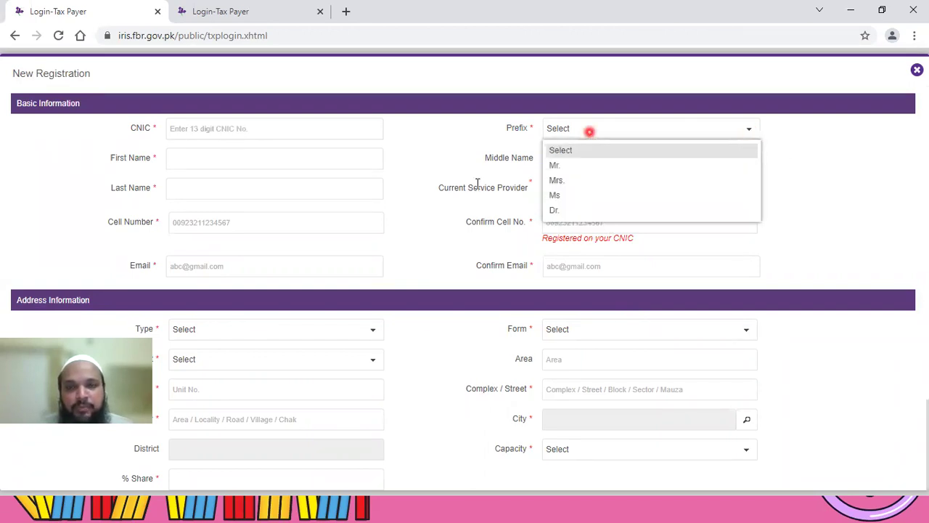
left_click(614, 138)
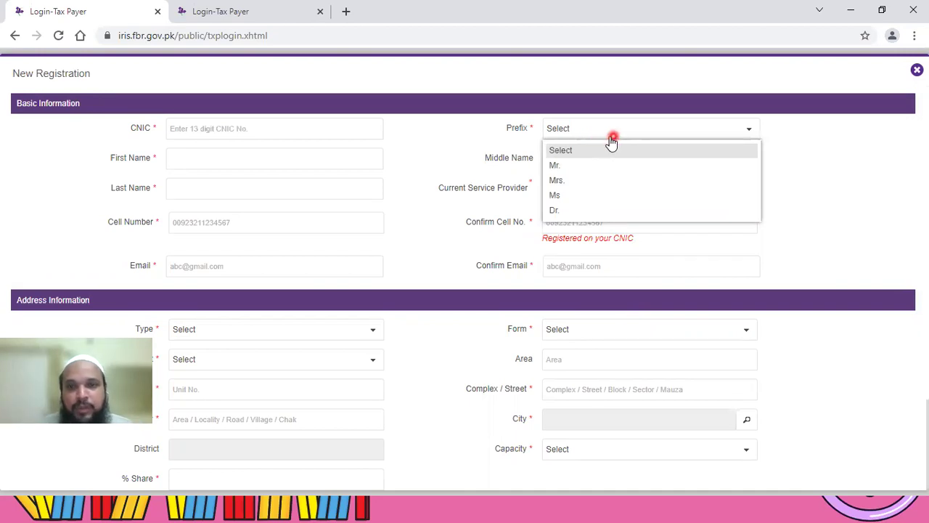
left_click(193, 163)
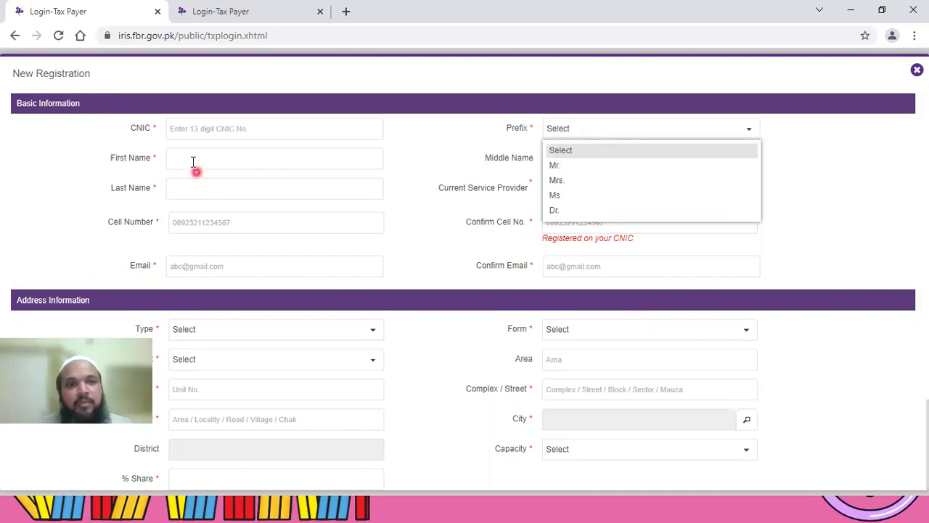
left_click(416, 211)
left_click(743, 141)
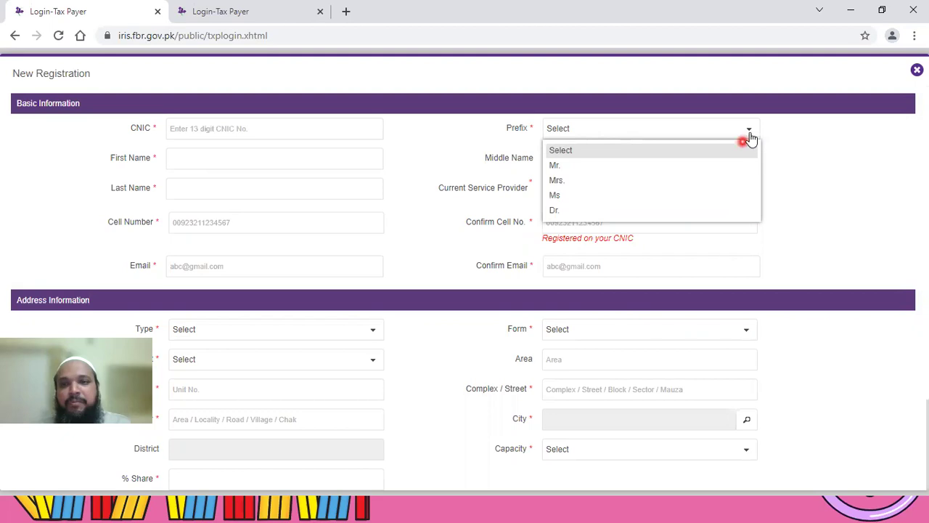
left_click(185, 182)
left_click(184, 164)
left_click(541, 177)
left_click(246, 193)
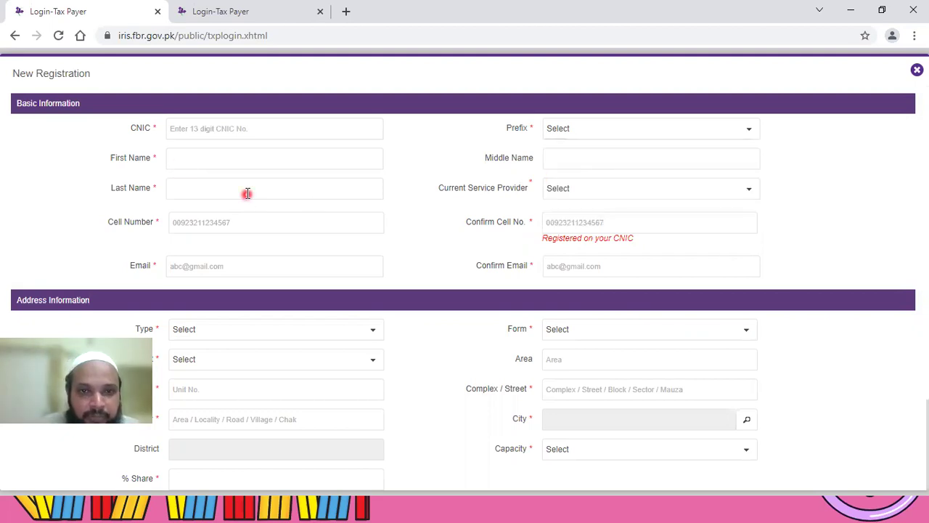
left_click(570, 218)
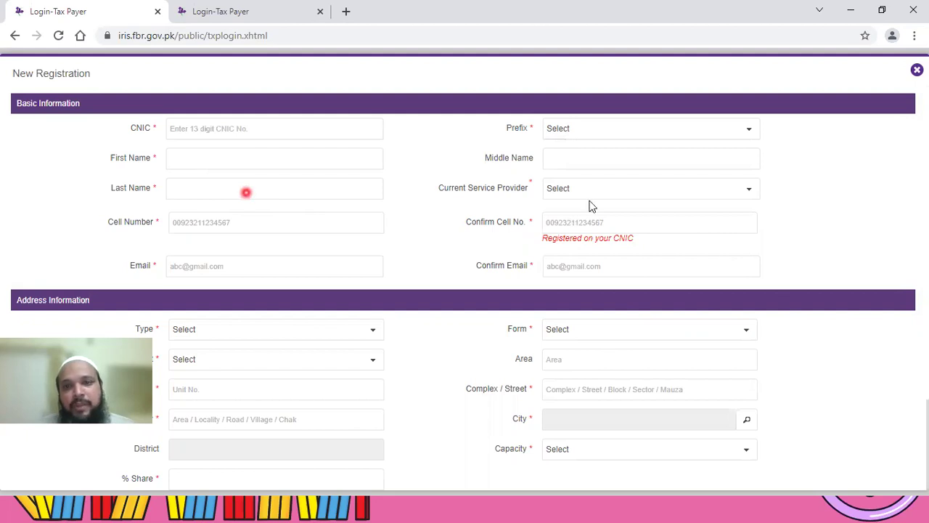
left_click(751, 194)
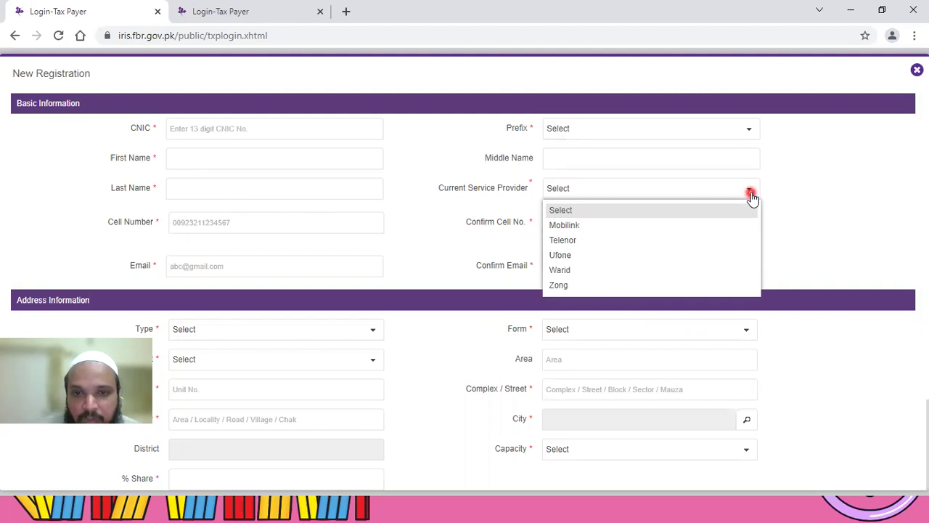
left_click(584, 186)
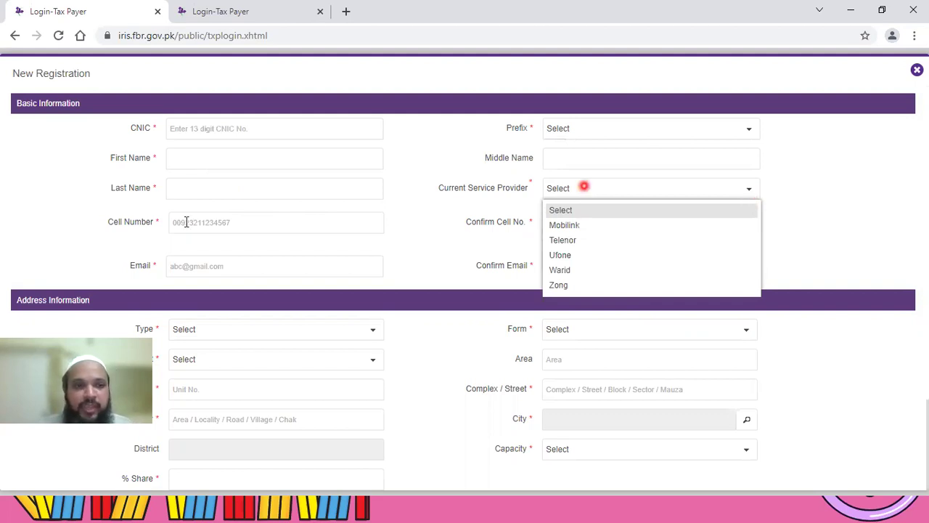
left_click(187, 222)
left_click(189, 230)
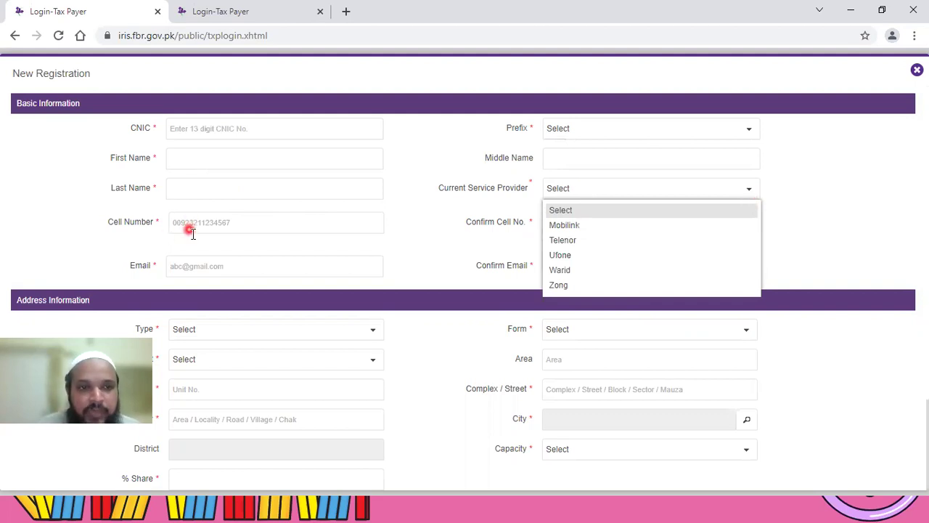
left_click(191, 233)
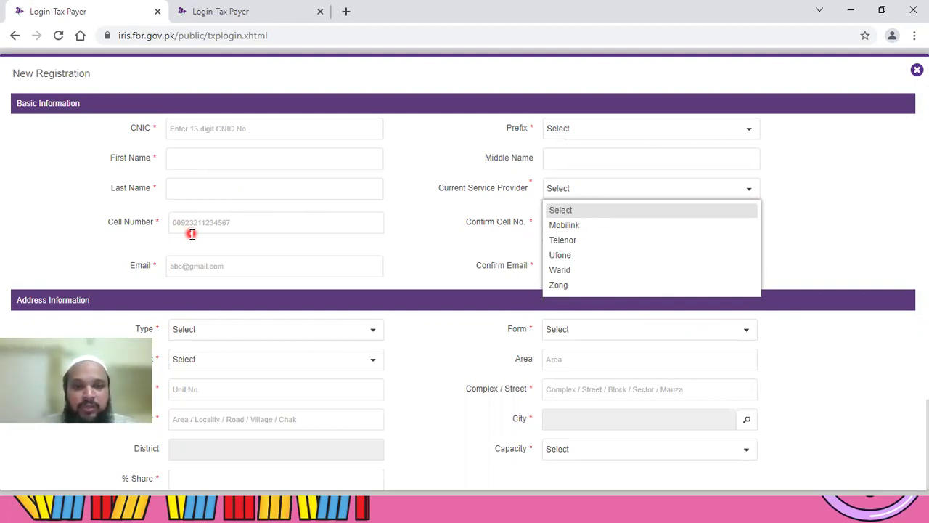
left_click(825, 279)
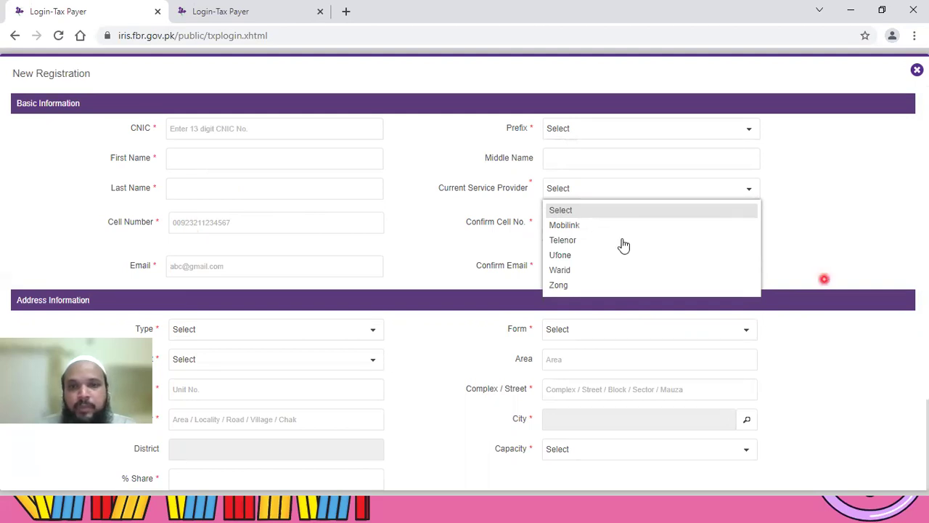
left_click(456, 242)
left_click(775, 250)
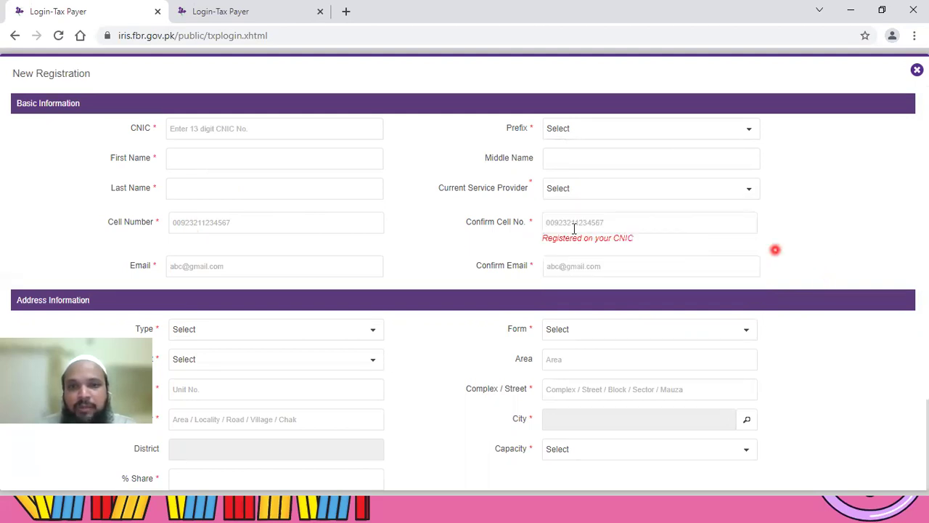
left_click(566, 226)
left_click(594, 228)
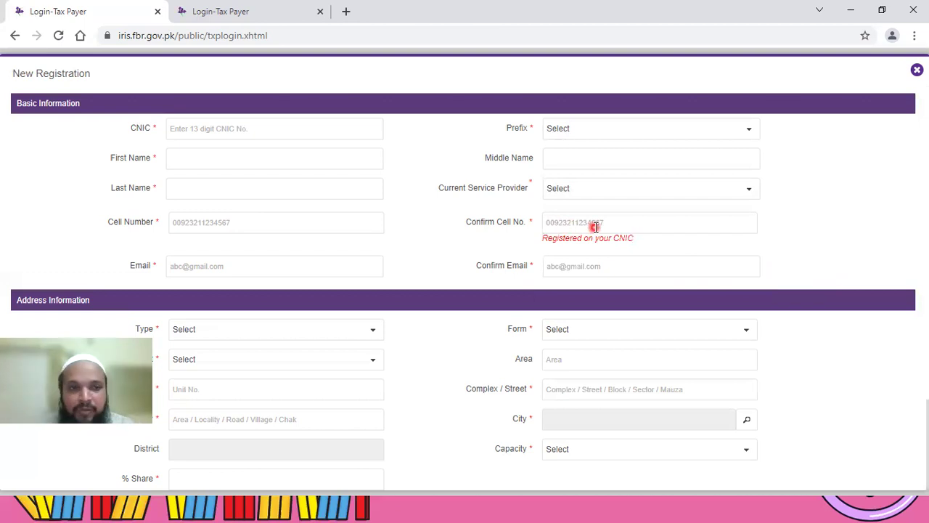
left_click(227, 266)
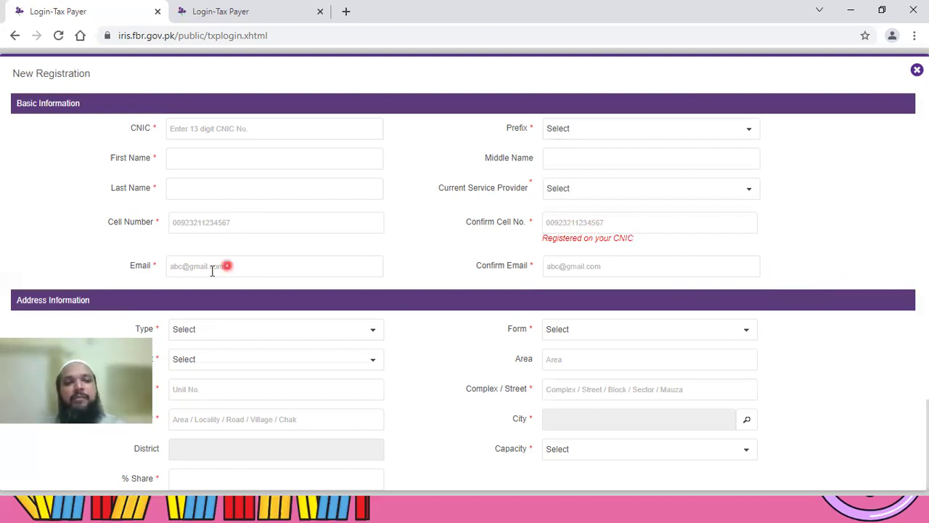
left_click(600, 273)
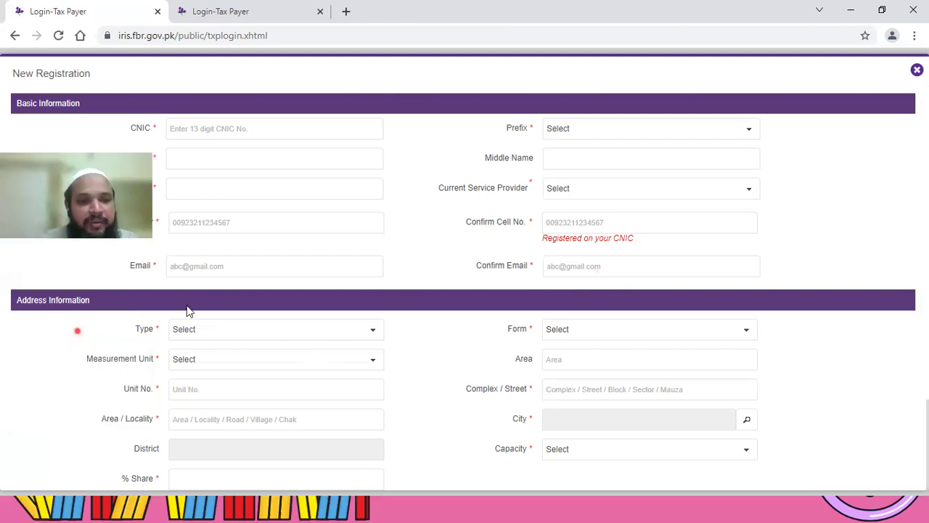
Step: Set the property Type to Residential Property, then look through the property form and measurement unit lists
left_click(374, 338)
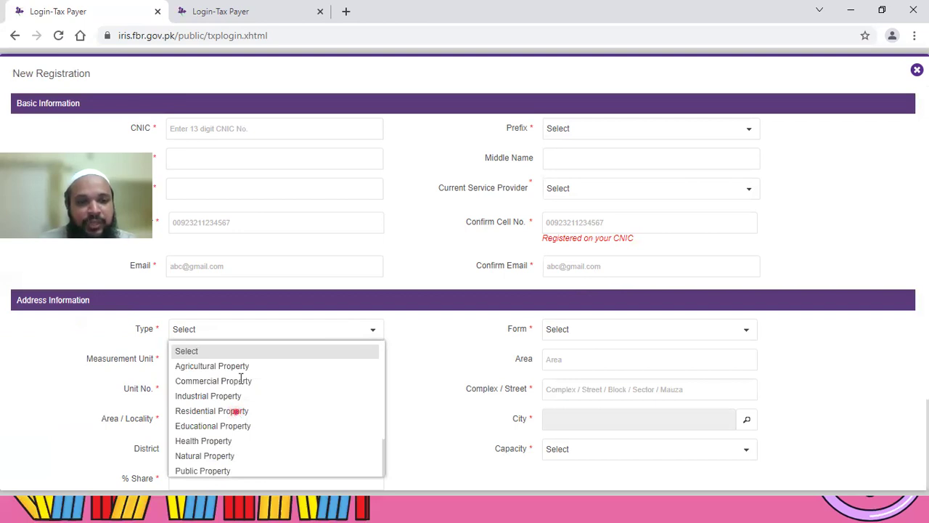
left_click(237, 336)
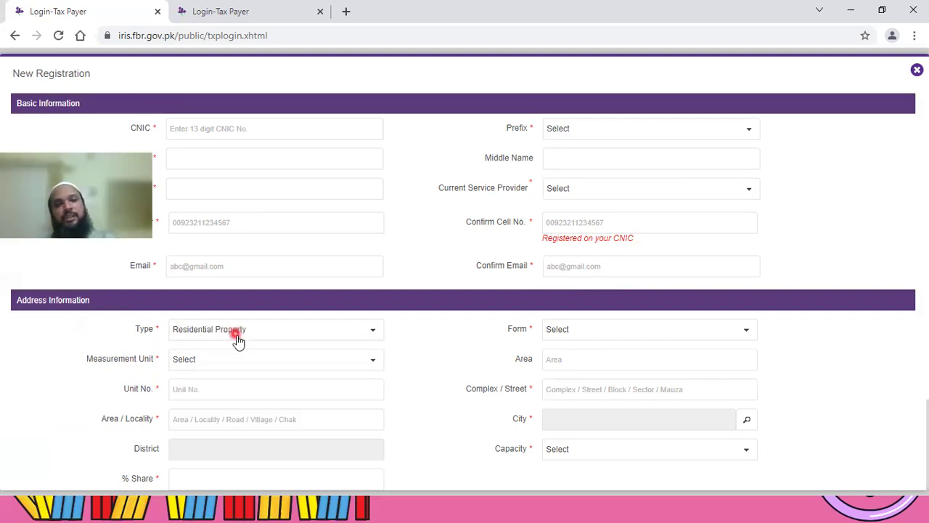
left_click(732, 337)
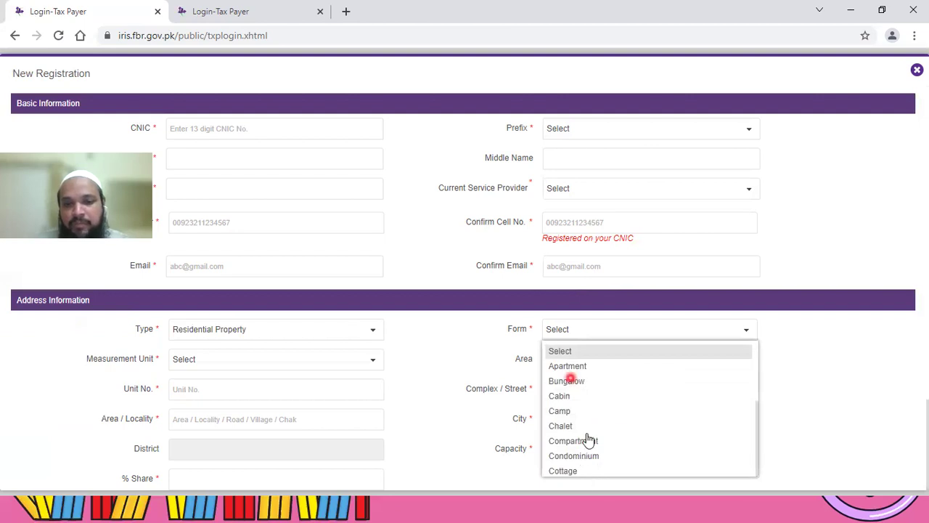
scroll(603, 429, "down", 2)
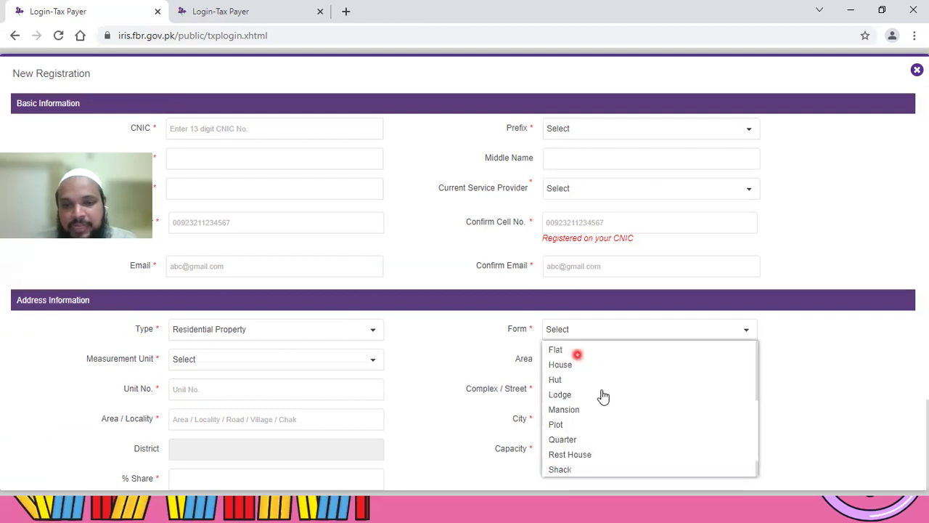
scroll(627, 417, "up", 2)
scroll(652, 457, "up", 1)
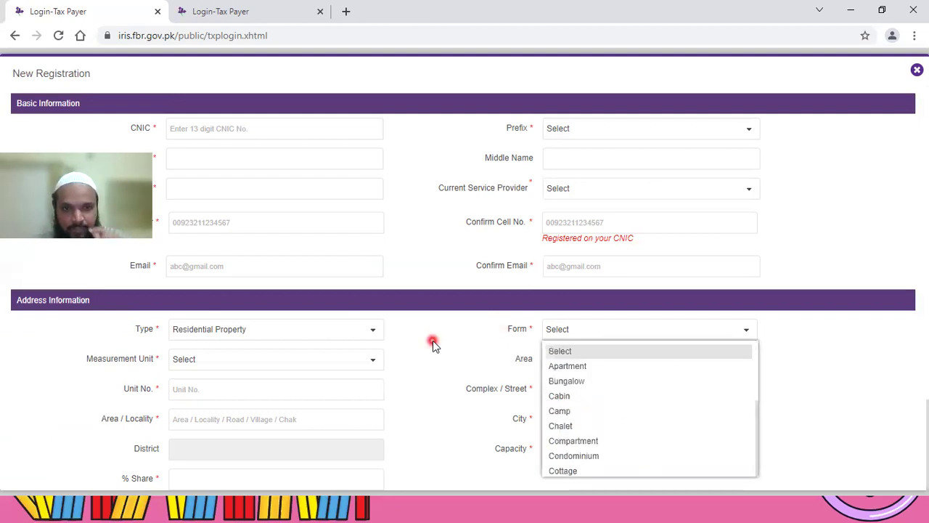
left_click(374, 362)
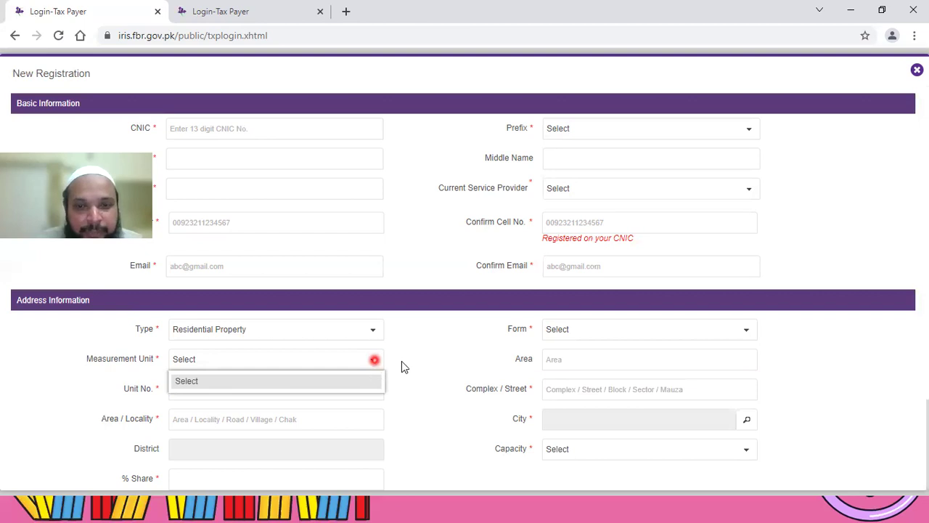
left_click(422, 362)
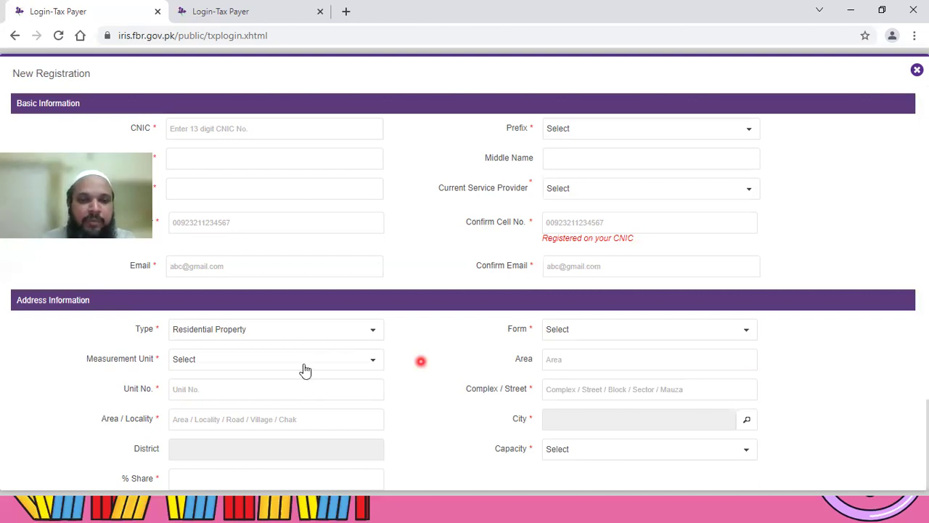
Step: Go through the Unit No., Complex / Street and Area / Locality fields up to the City lookup
left_click(570, 389)
left_click(574, 359)
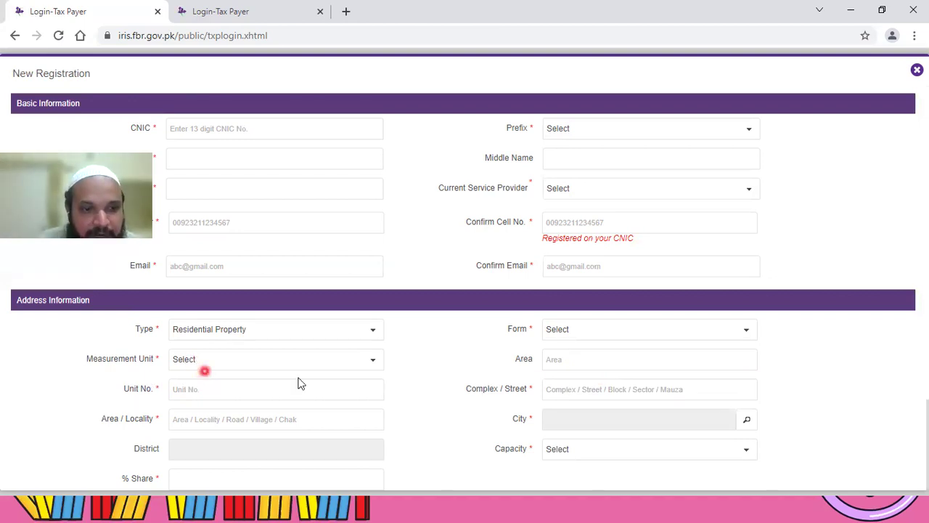
scroll(201, 338, "down", 1)
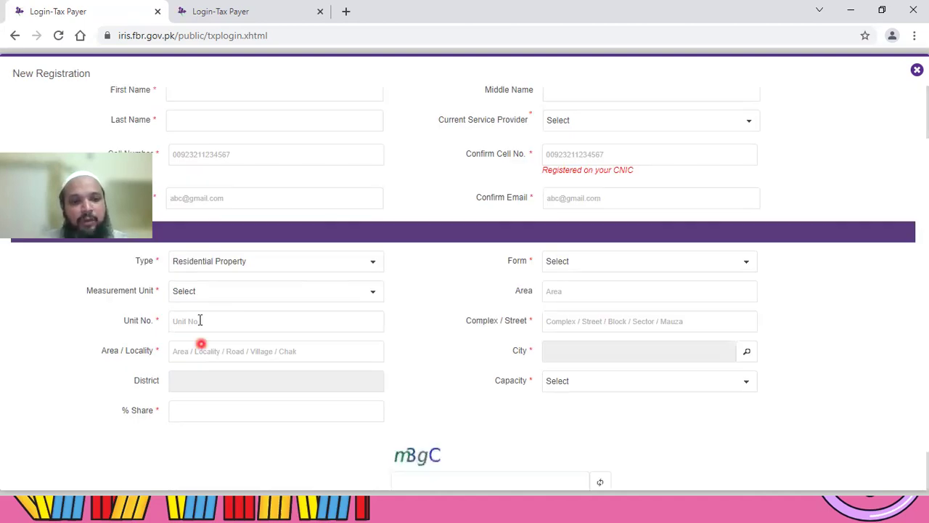
left_click(191, 320)
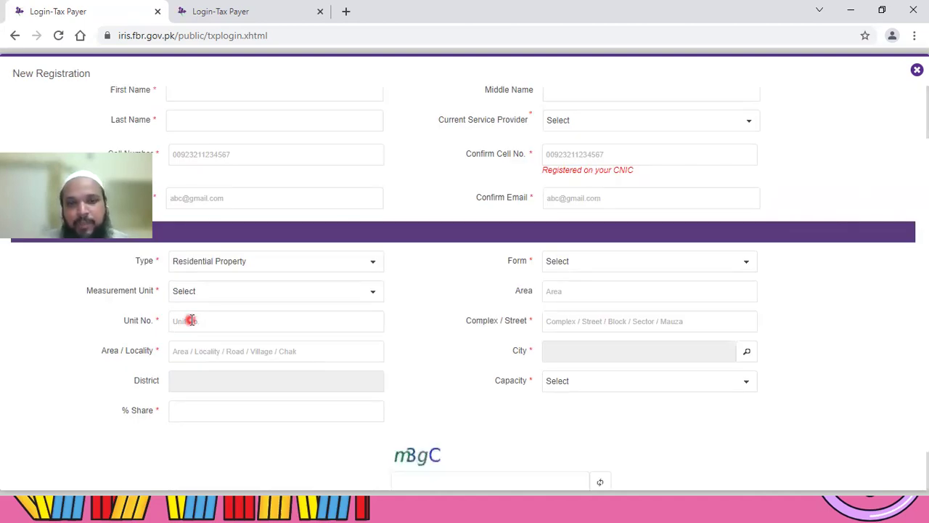
left_click(539, 328)
left_click(607, 332)
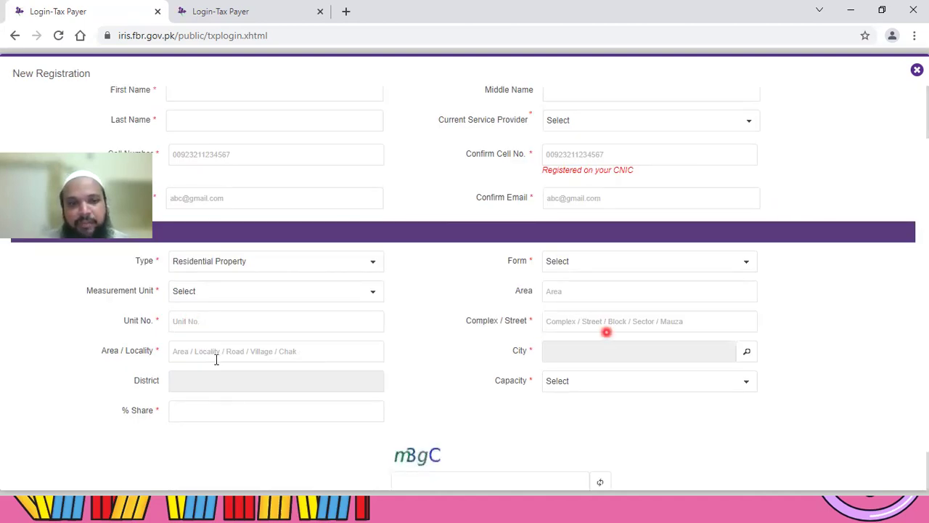
left_click(193, 357)
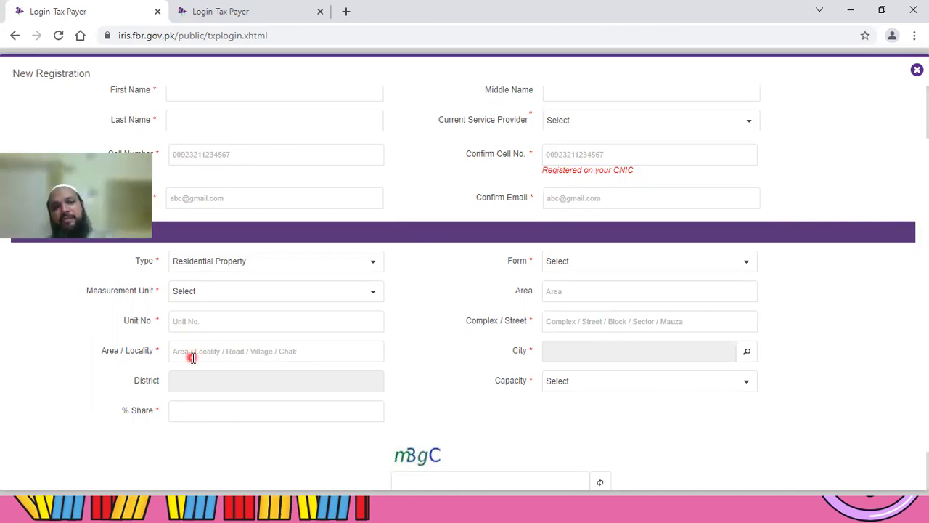
left_click(750, 355)
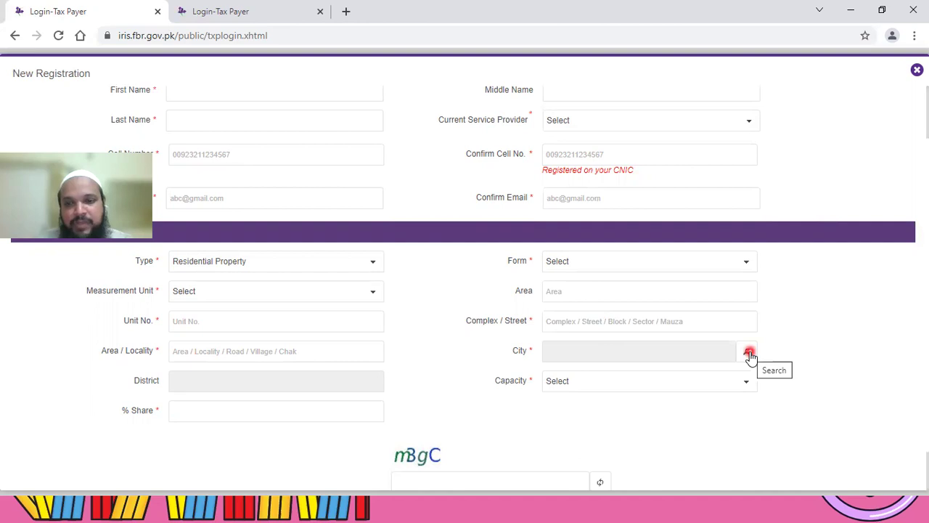
left_click(750, 354)
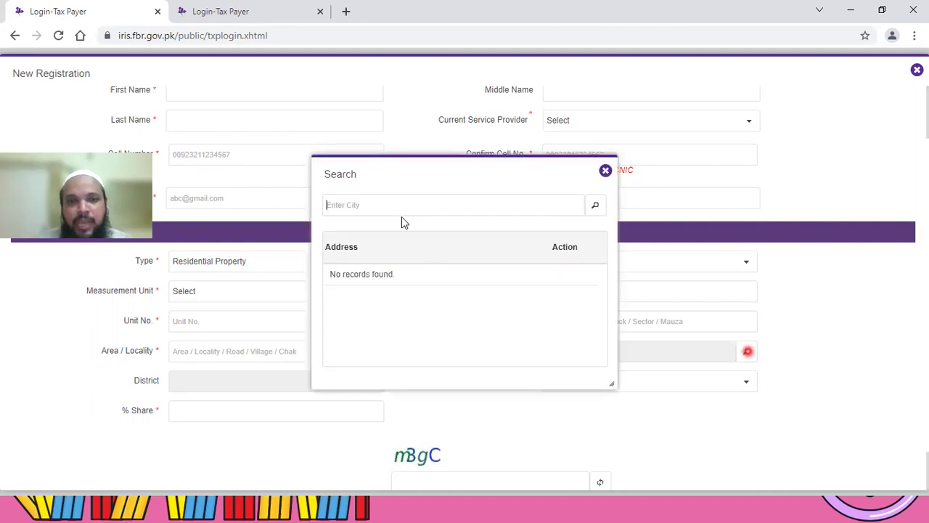
left_click(379, 206)
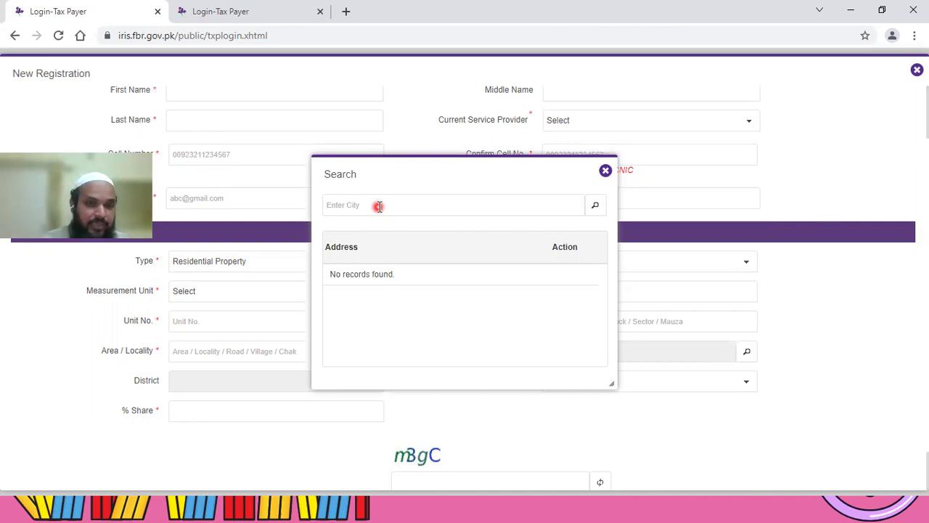
type("ka")
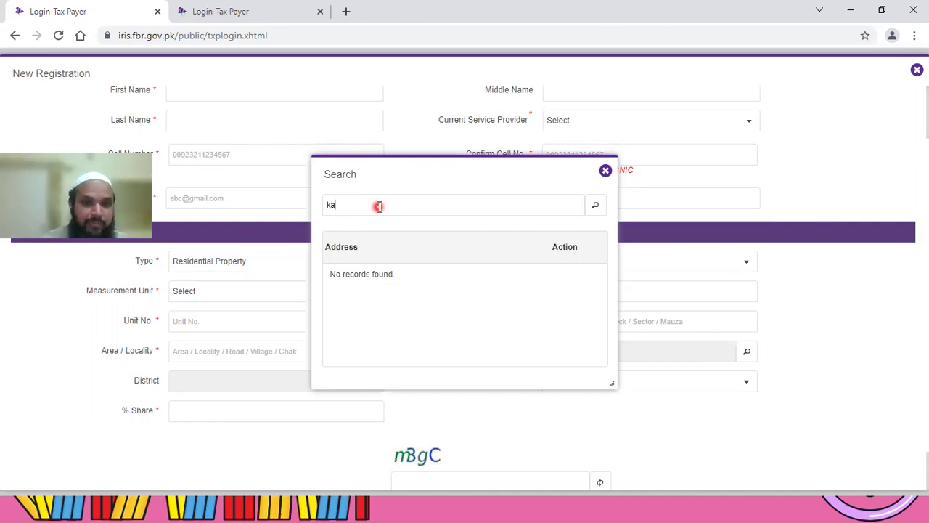
type("rachi")
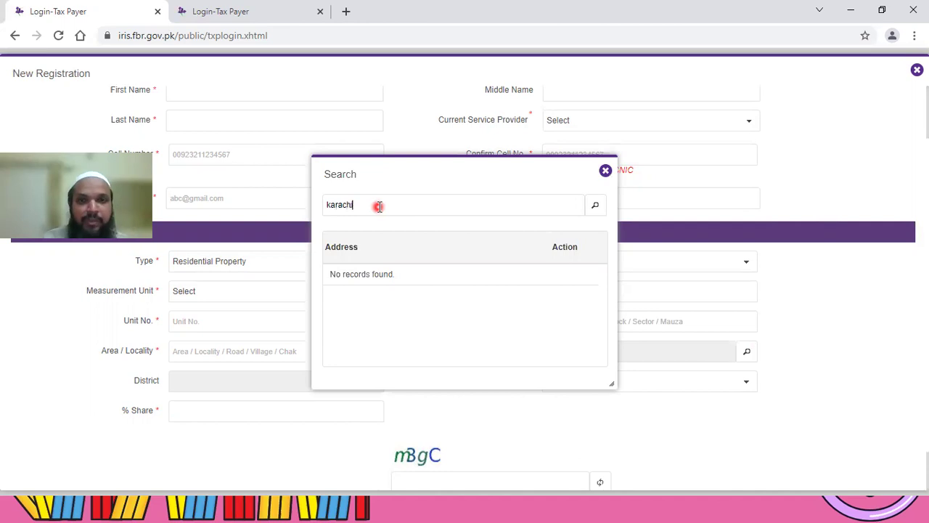
left_click(576, 221)
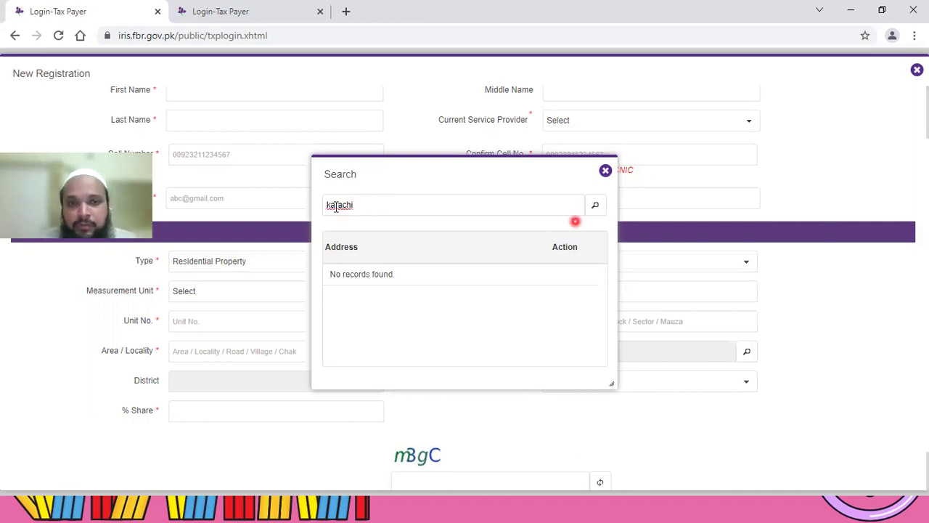
left_click(363, 207)
left_click(597, 206)
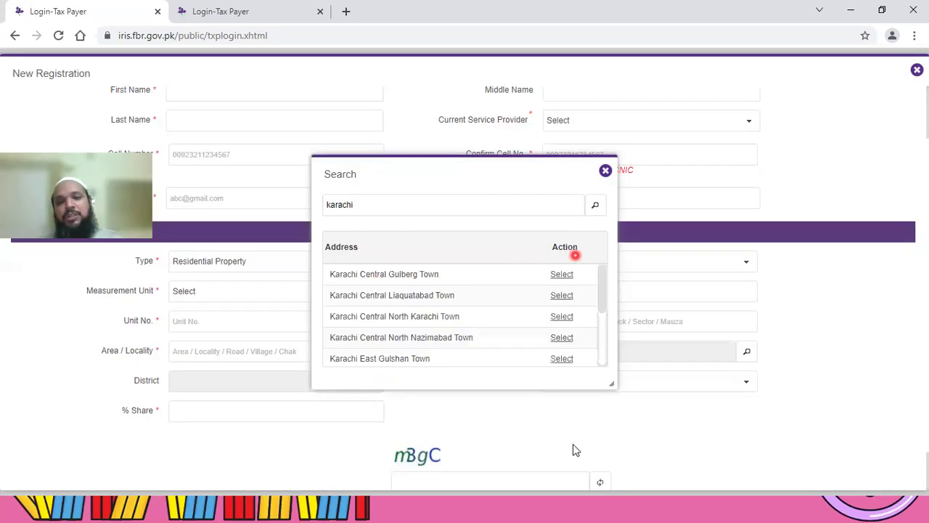
left_click(454, 284)
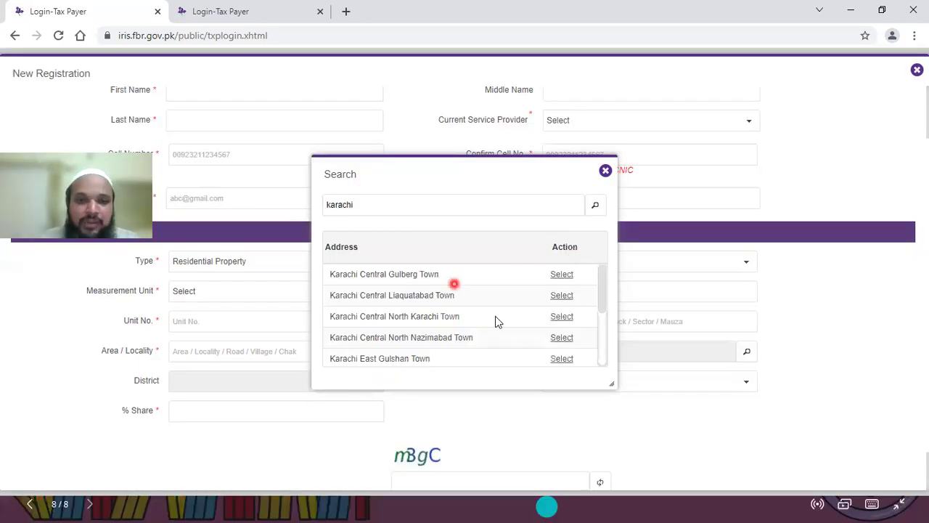
left_click(495, 327)
left_click(492, 306)
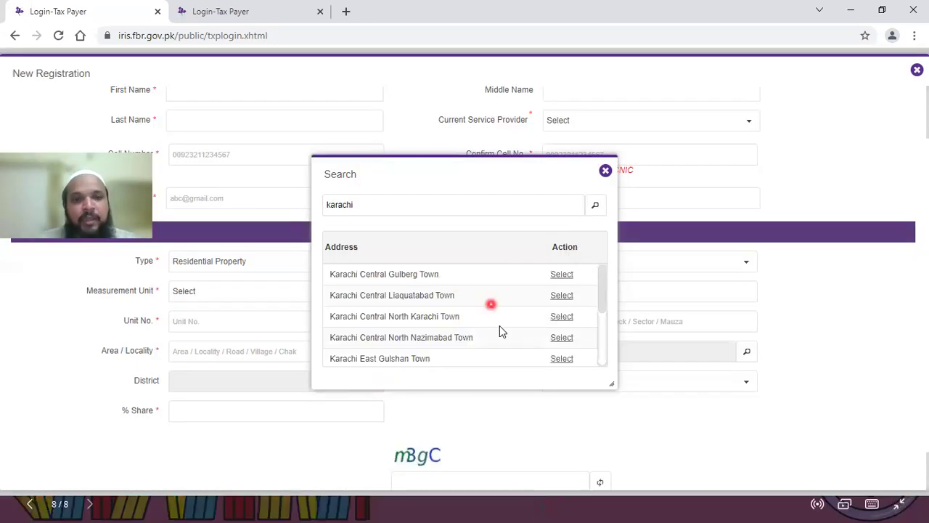
left_click(497, 311)
scroll(473, 309, "down", 2)
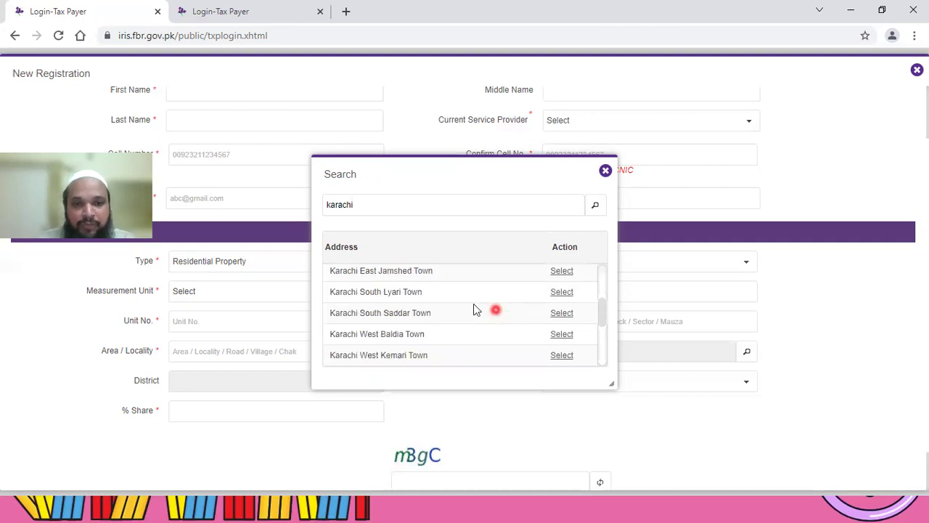
scroll(446, 293, "up", 2)
left_click(444, 274)
left_click(455, 295)
scroll(458, 313, "down", 4)
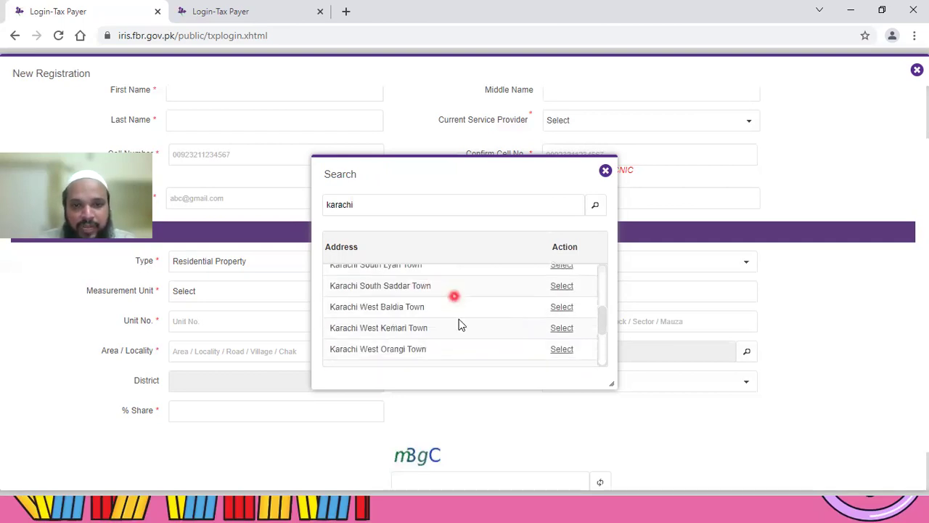
scroll(459, 325, "down", 3)
left_click(457, 322)
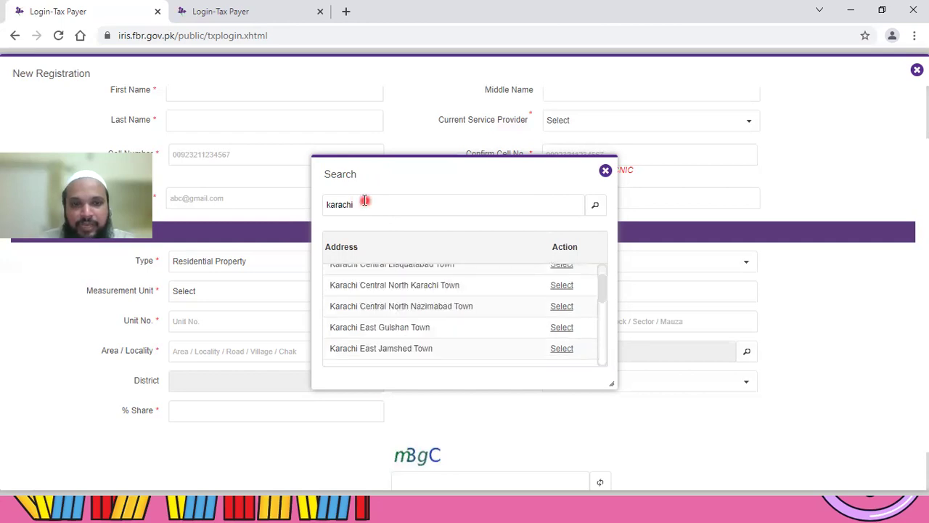
left_click(630, 313)
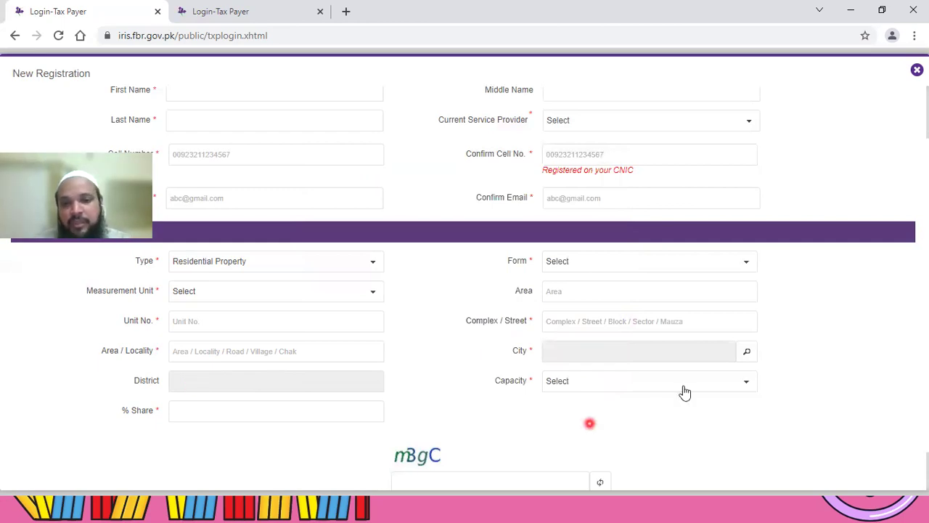
Step: Open the Capacity list, enter and clear 1 in % Share, then reopen Capacity
left_click(748, 385)
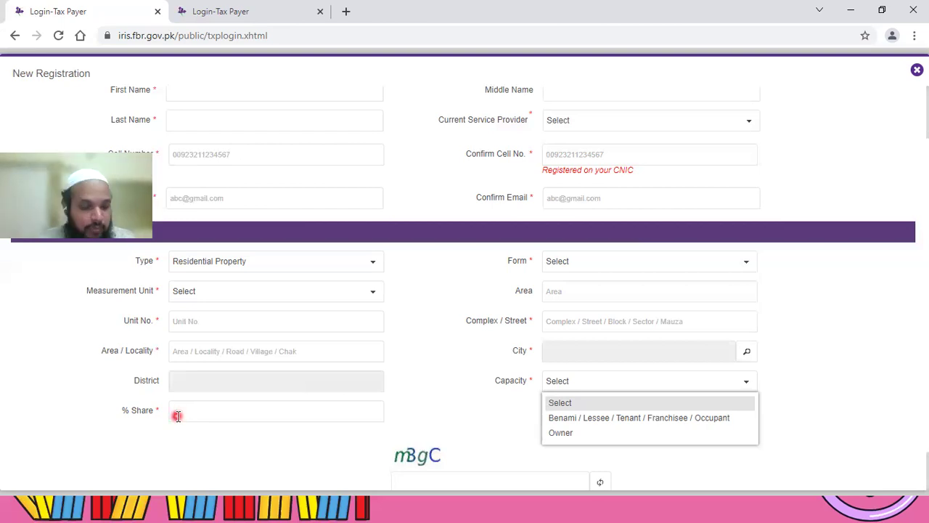
type("1")
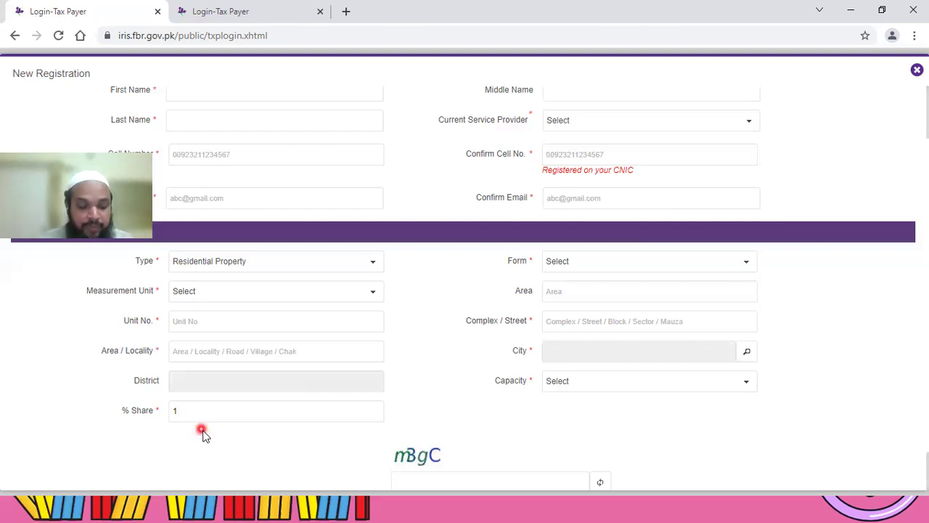
key("BackSpace")
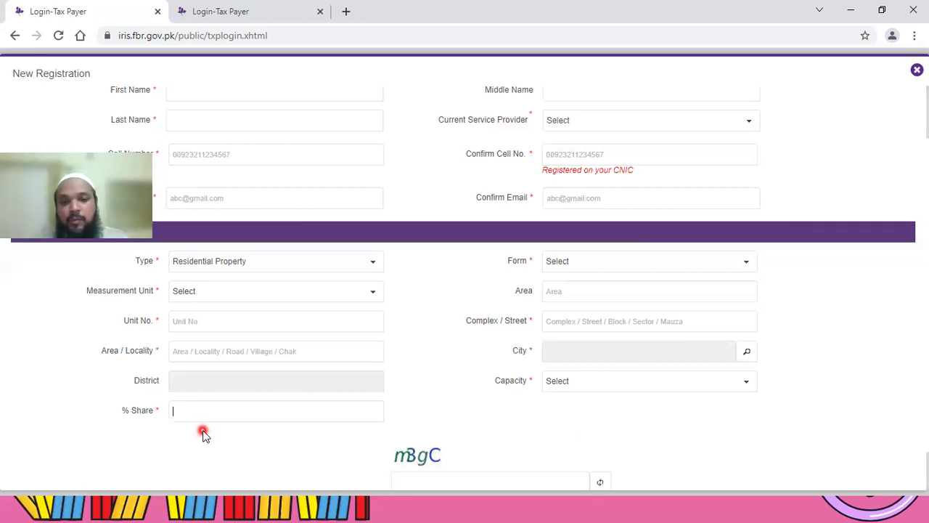
left_click(748, 385)
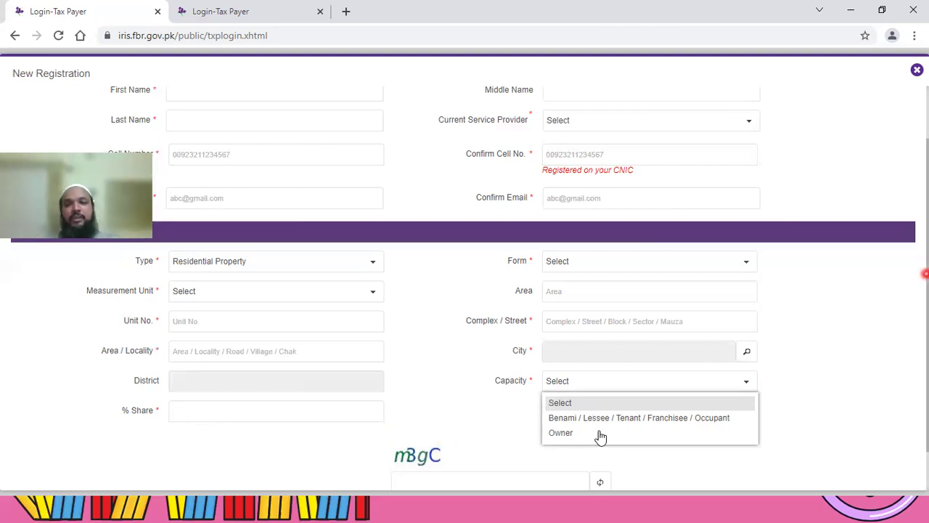
scroll(412, 431, "down", 1)
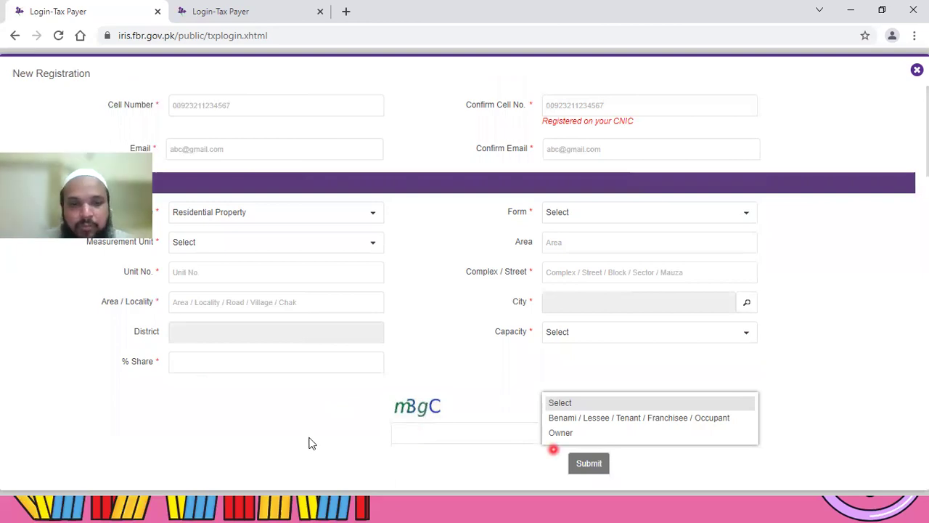
Step: Close the Capacity list, enter the captcha and submit the registration form
left_click(309, 443)
left_click(417, 438)
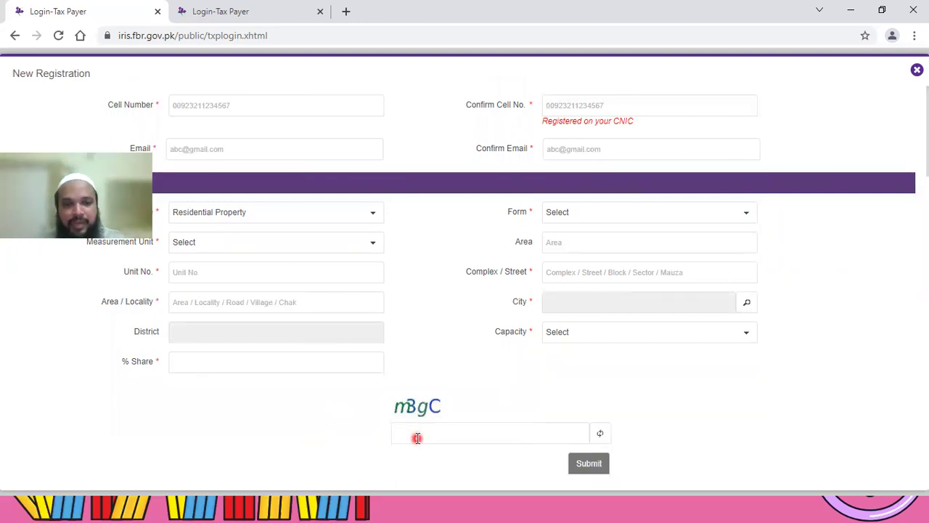
type("m")
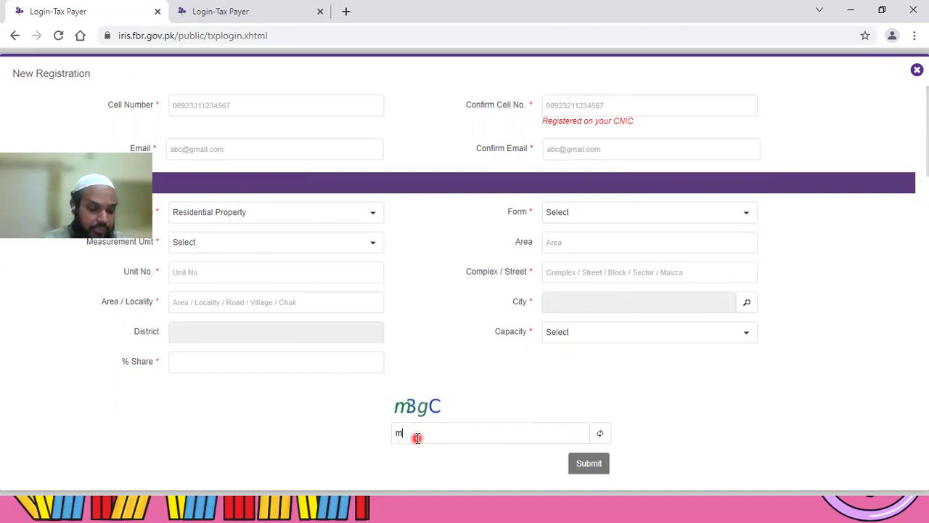
type("BgC")
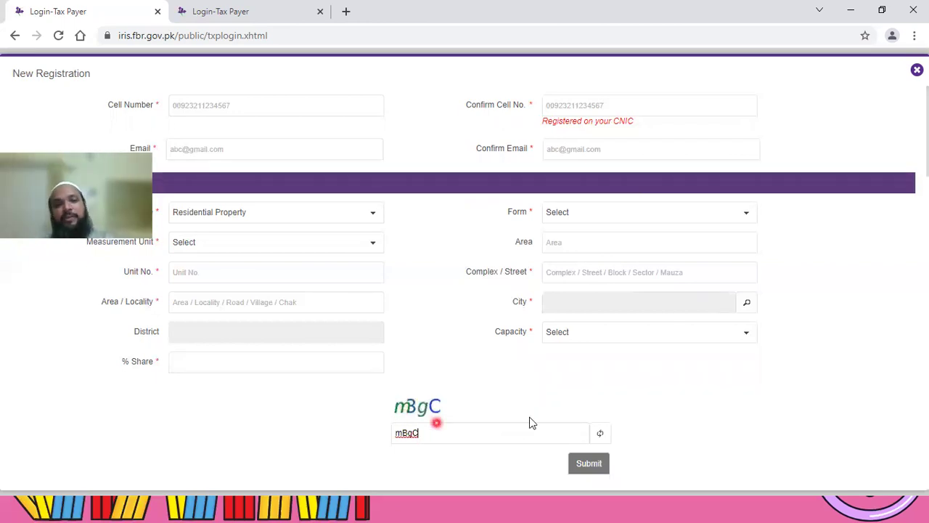
left_click(587, 468)
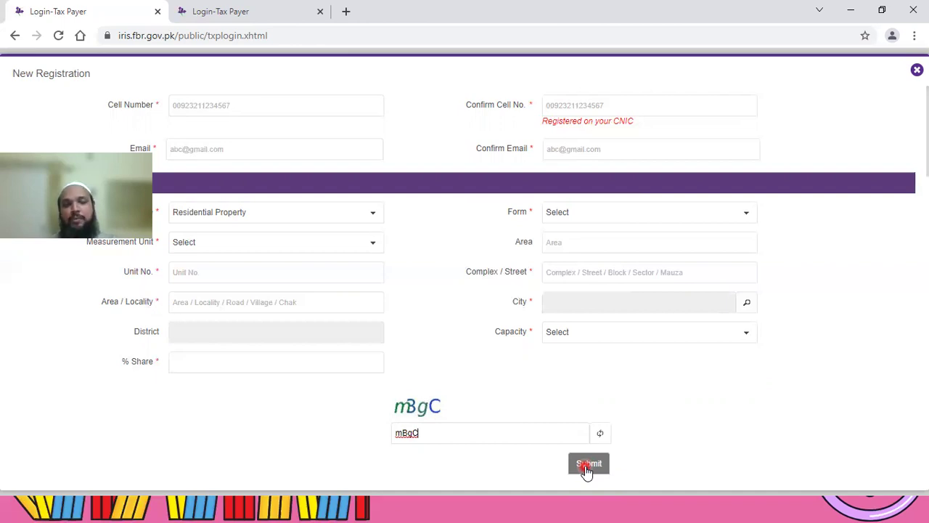
Step: Dismiss the submission result and close the New Registration form without registering
left_click(676, 419)
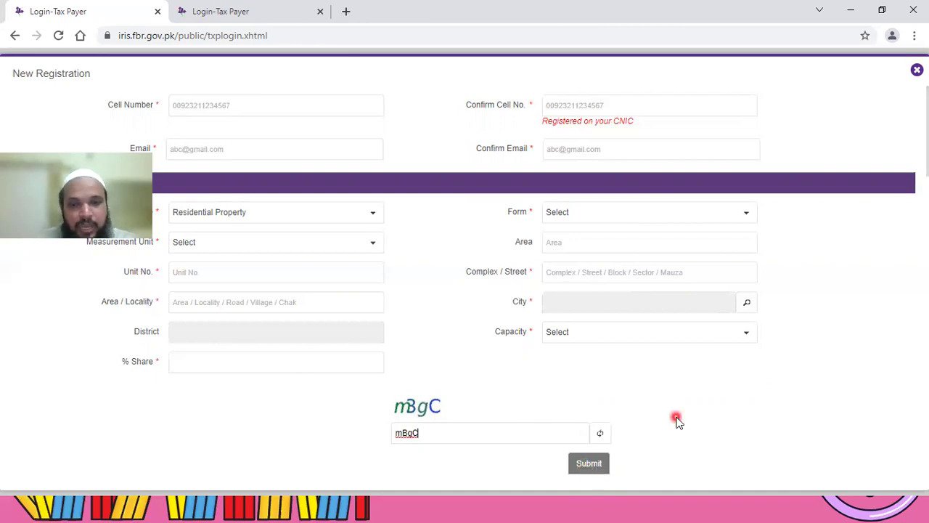
left_click(673, 411)
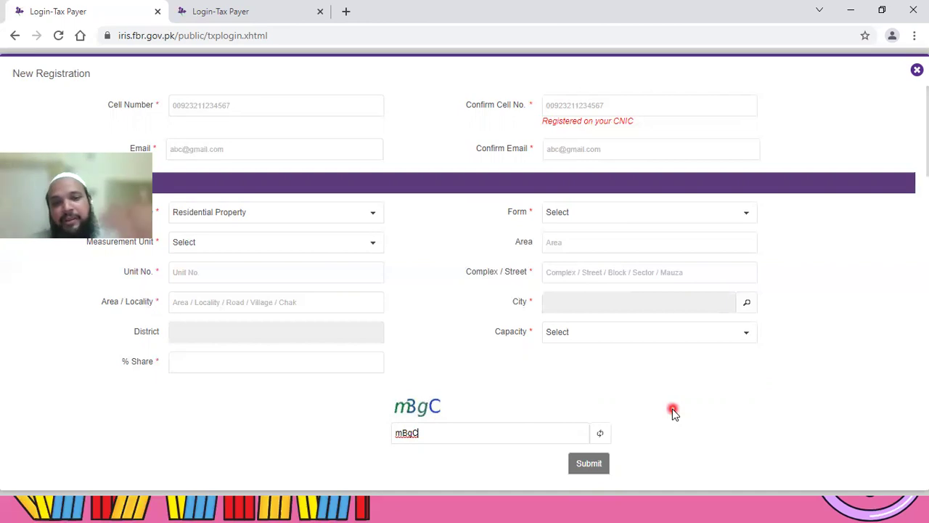
left_click(583, 437)
left_click(523, 423)
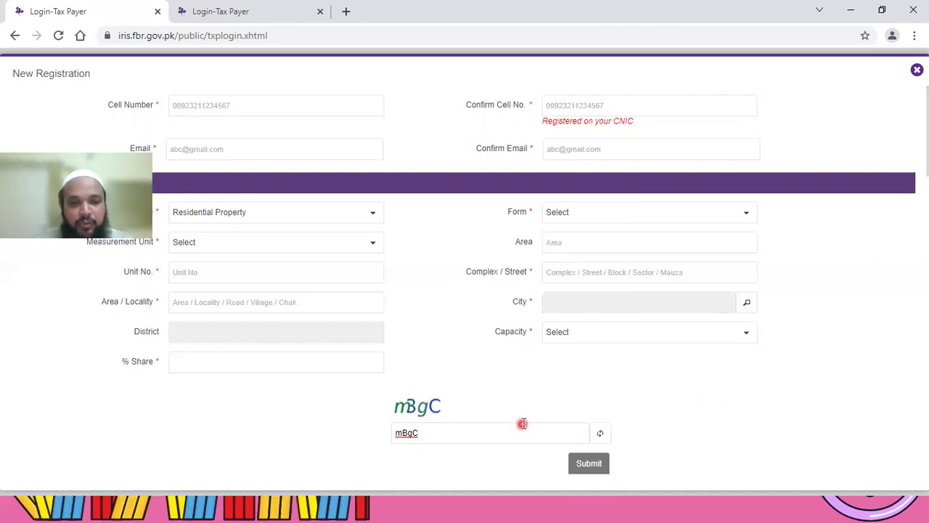
left_click(538, 433)
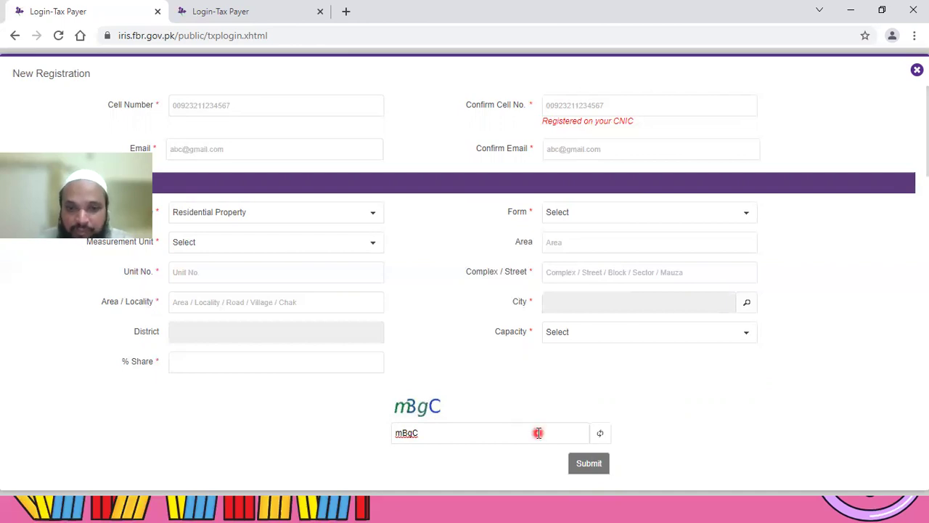
left_click(535, 406)
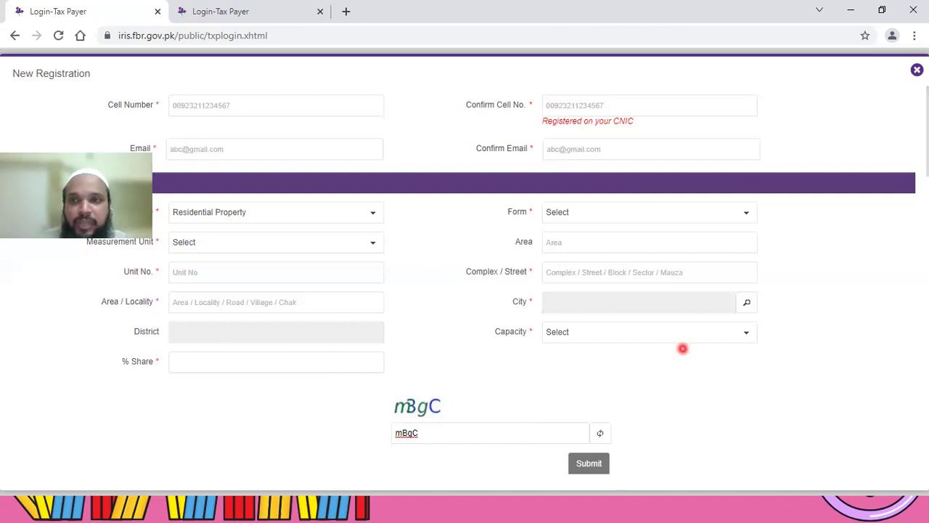
scroll(683, 348, "up", 2)
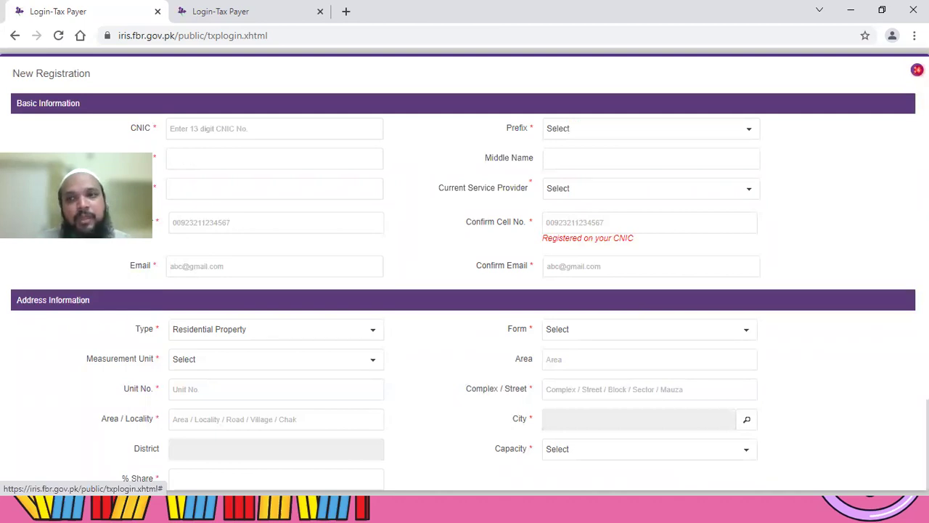
left_click(917, 70)
Step: On the second login tab, copy the registration number from spreadsheet cell B3 into Registration No
left_click(237, 14)
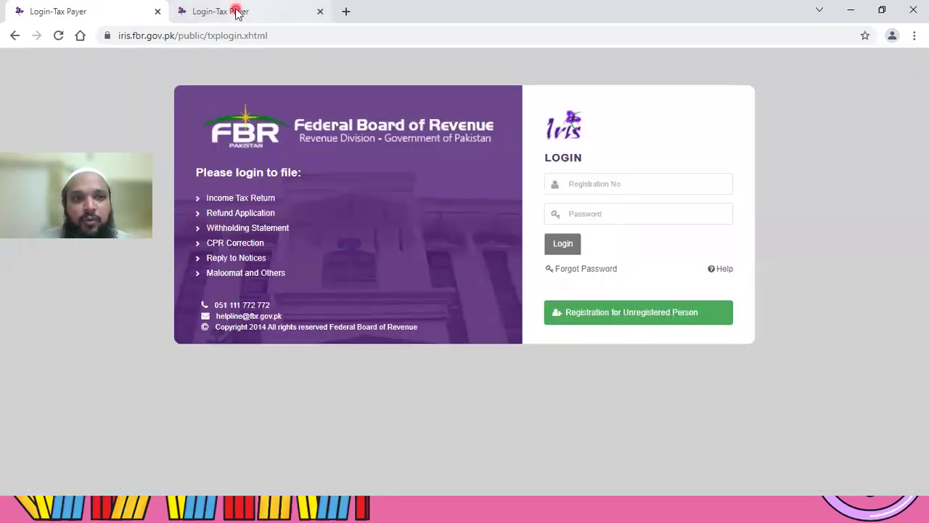
left_click(611, 190)
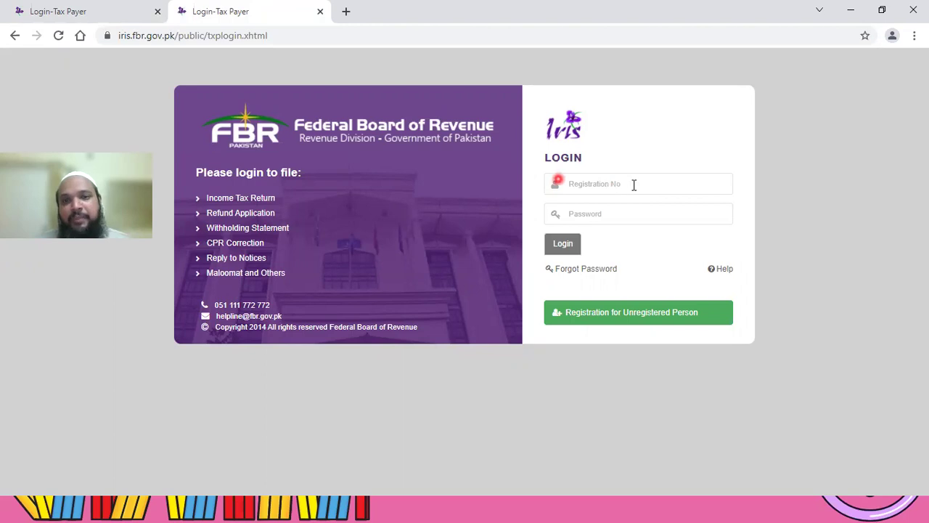
key("alt+Tab")
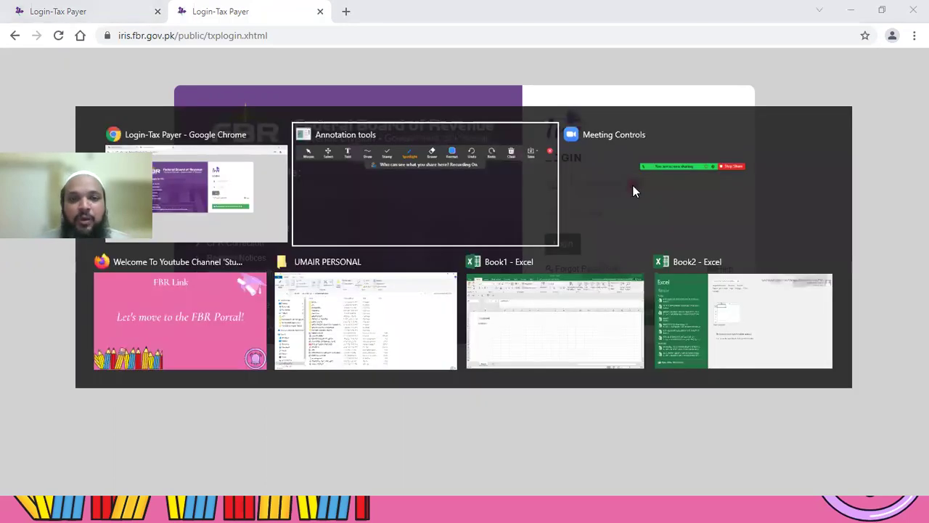
key("alt+Tab")
key("alt+Tab")
key("alt+Tab")
key("alt+Tab")
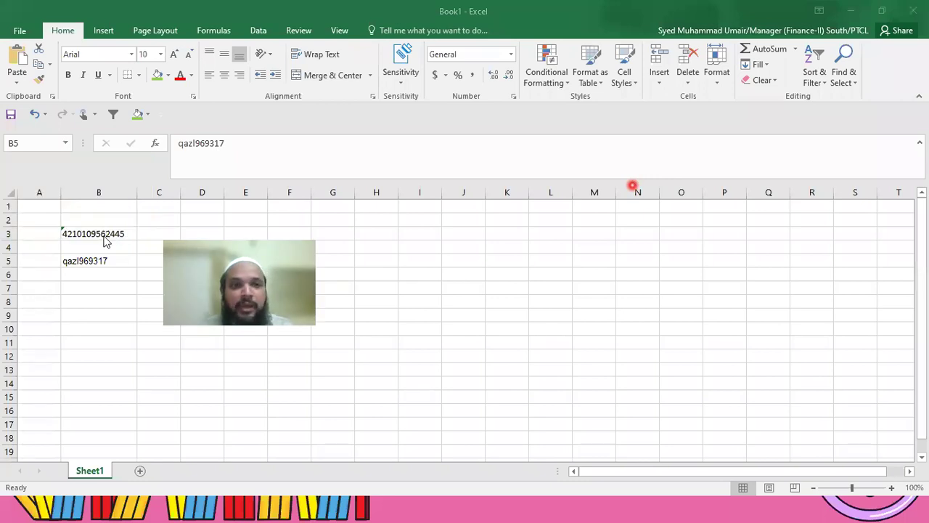
key("Up")
key("Up")
key("ctrl+c")
Step: Take the account password from spreadsheet cell B5 and log in to the portal
key("alt+Tab")
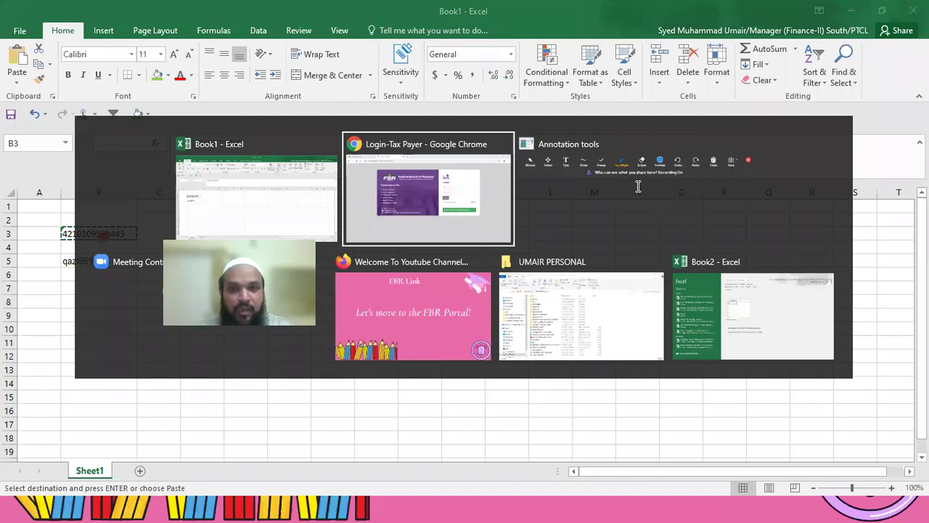
key("alt+Tab")
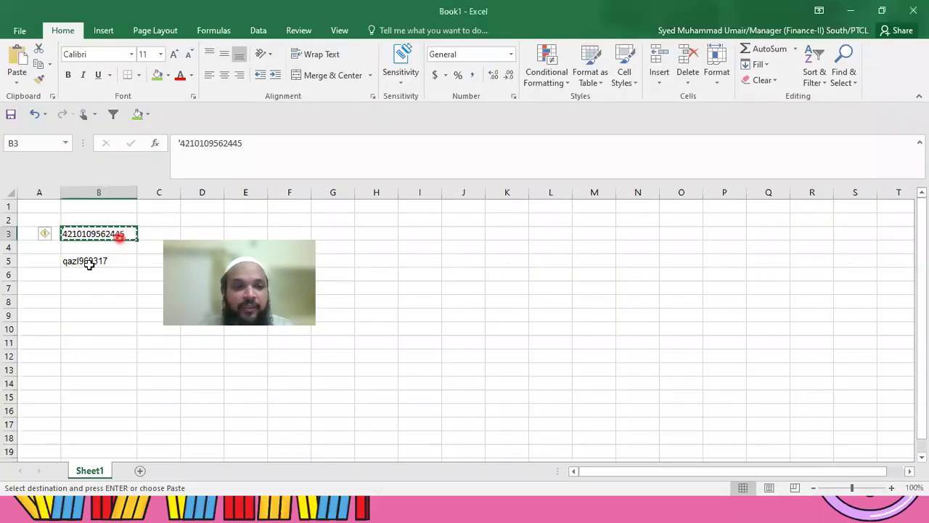
left_click(90, 267)
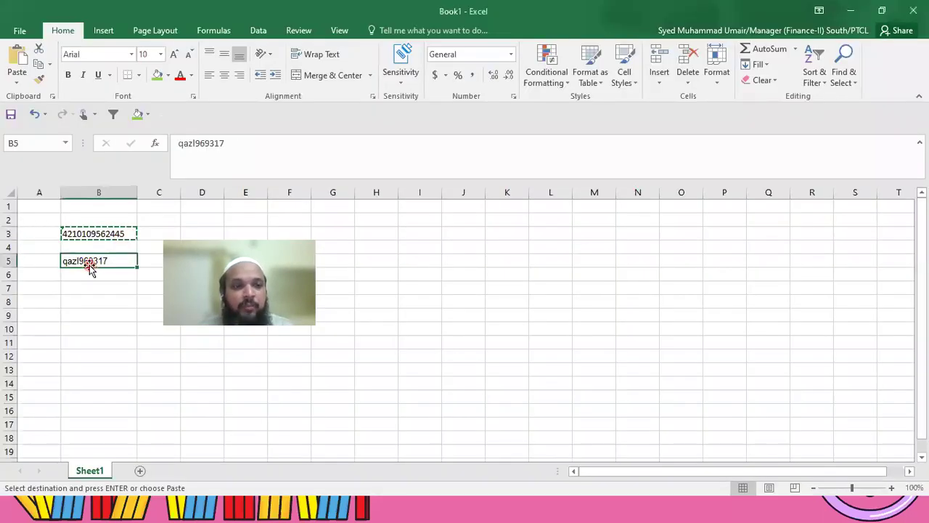
left_click(566, 246)
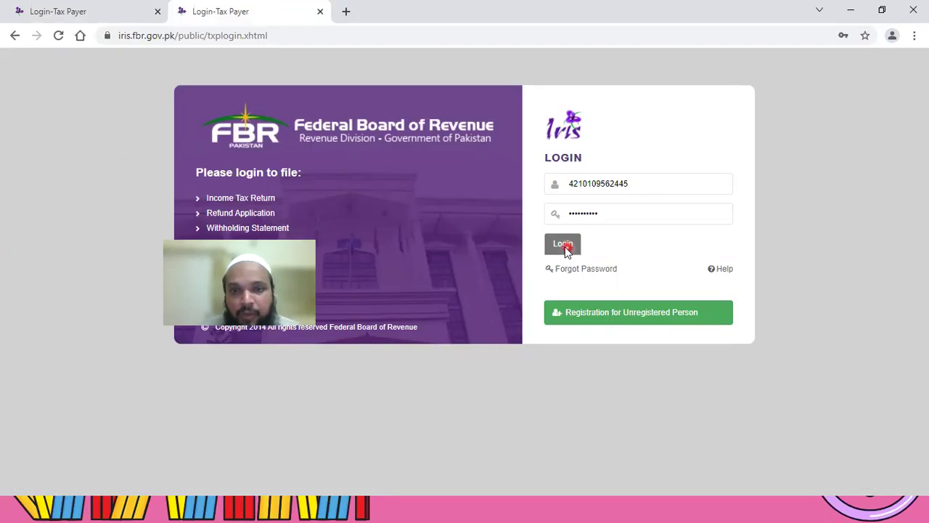
left_click(597, 364)
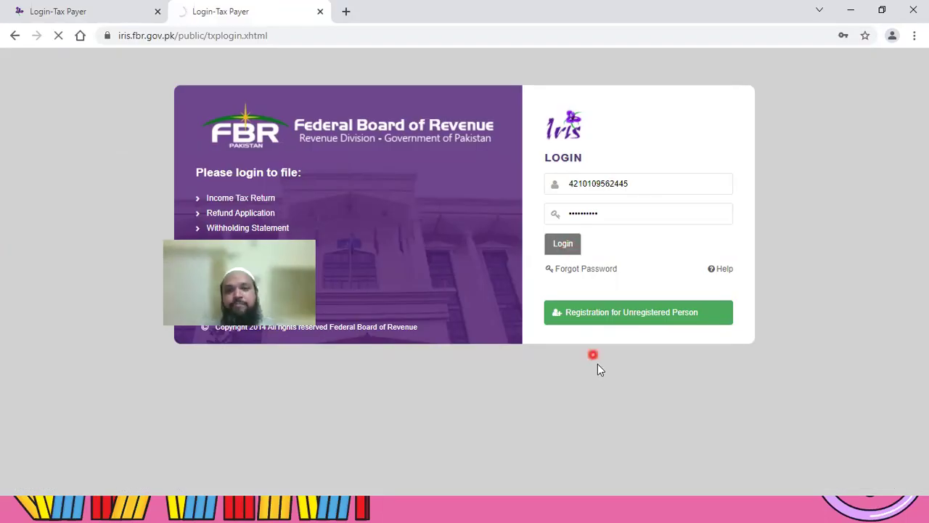
left_click(578, 240)
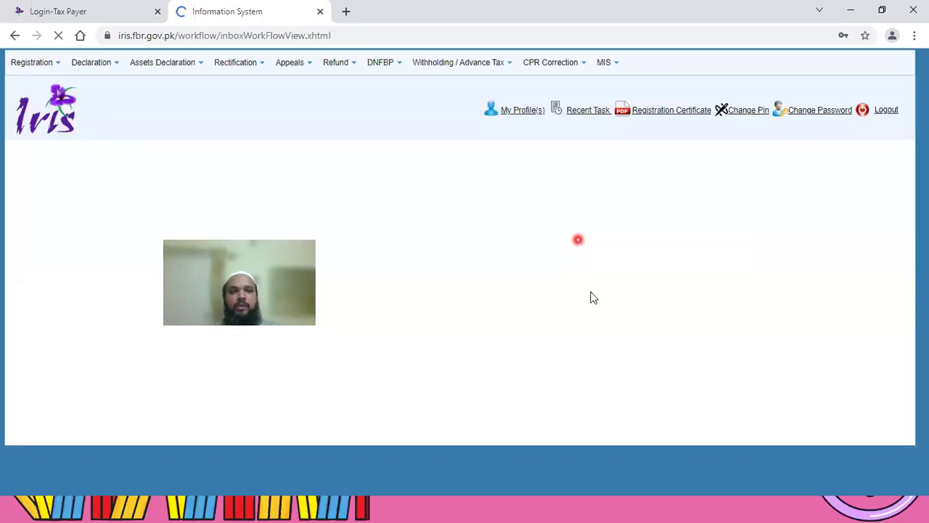
Step: Open the Declaration menu once the inbox has loaded
left_click(590, 292)
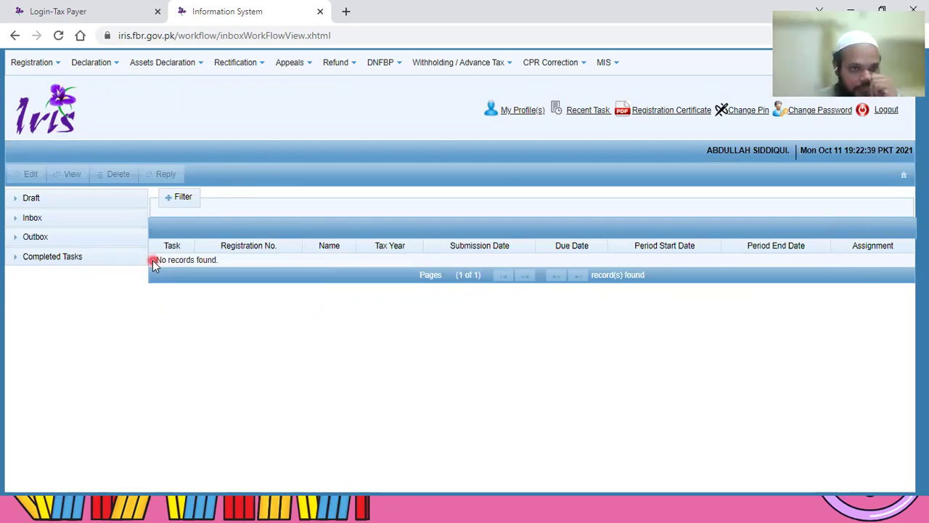
left_click(107, 64)
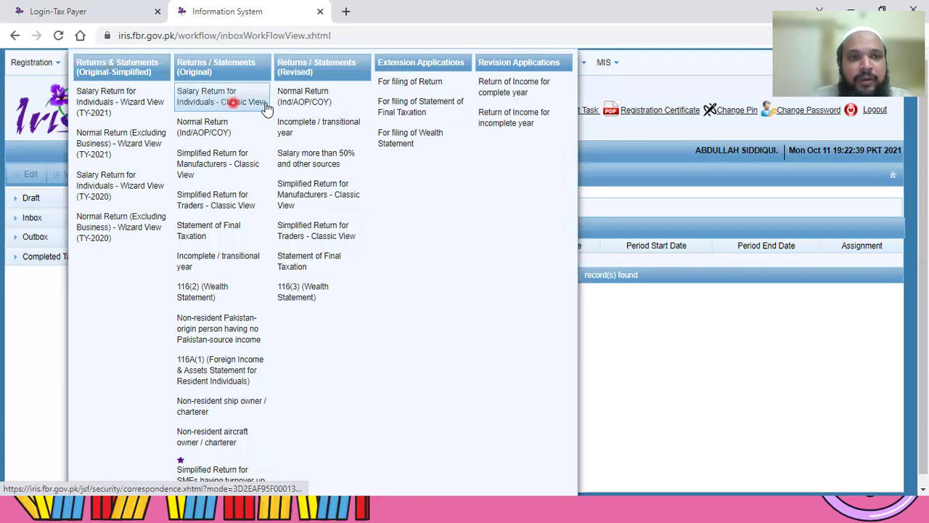
Step: Start a Classic View salary return for tax year 2021, period 01-Jul-2020 to 30-Jun-2021
left_click(230, 111)
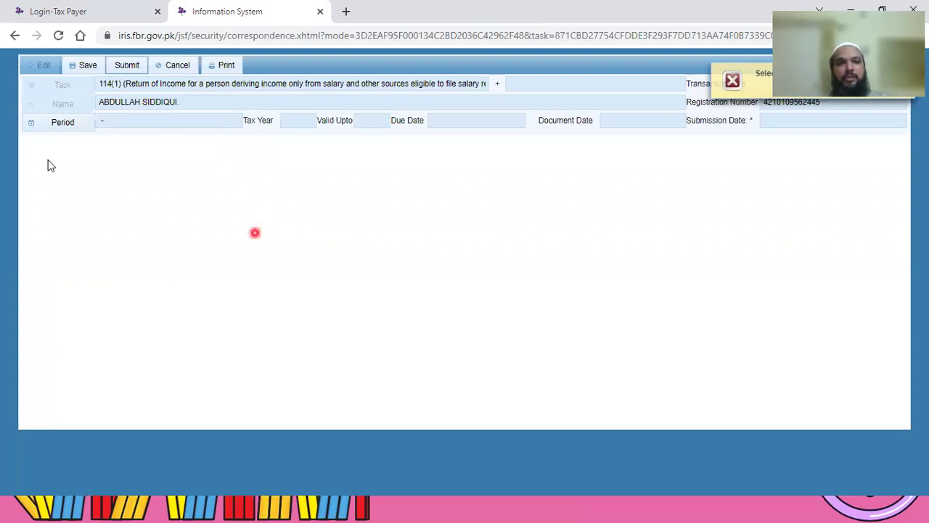
left_click(59, 125)
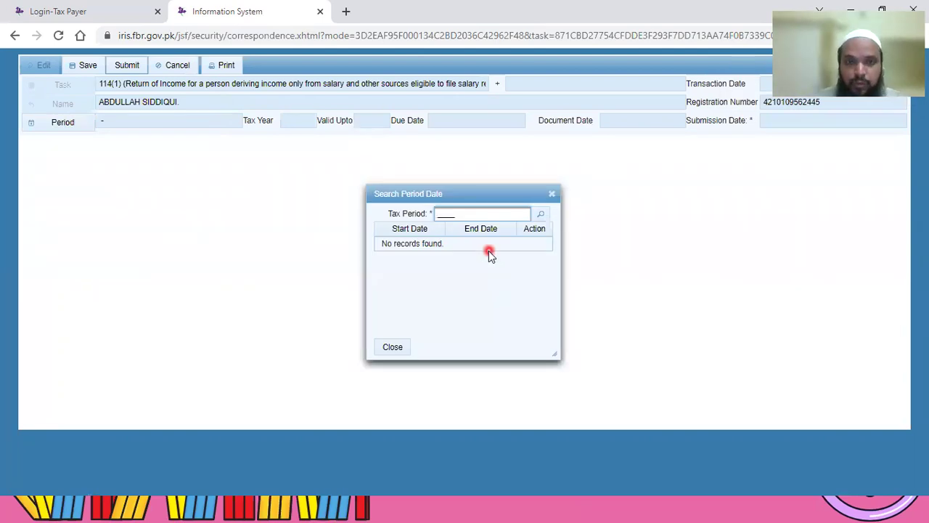
type("2021")
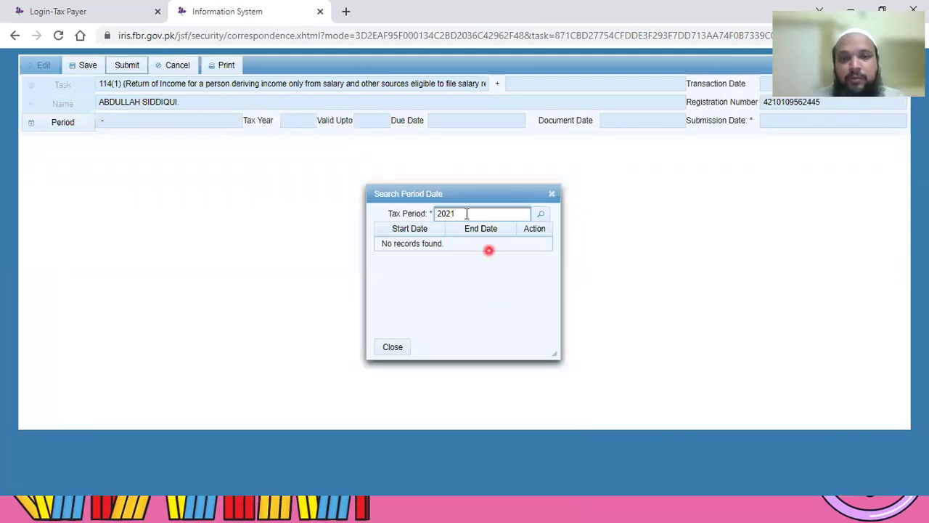
left_click(542, 216)
left_click(538, 247)
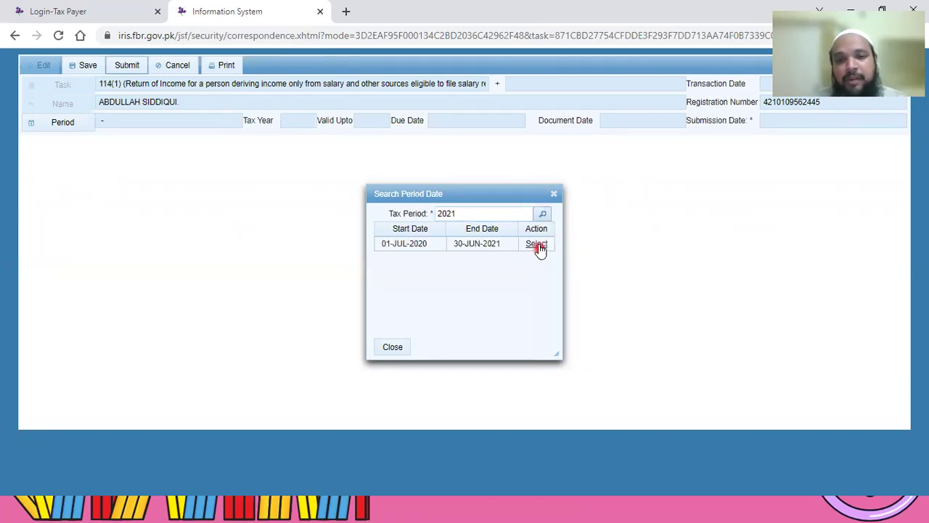
left_click(539, 247)
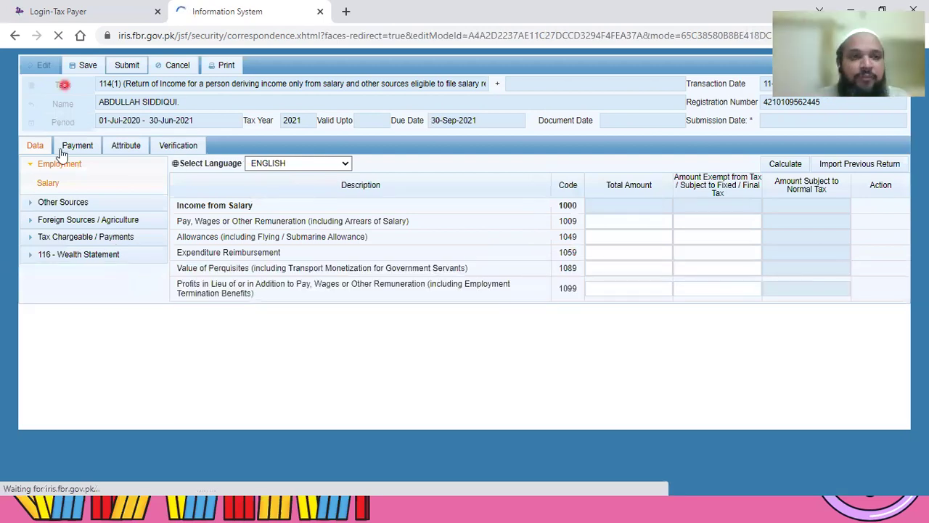
Step: Save the new return, enter 800000 for Pay, Wages (code 1009), and calculate Income from Salary
left_click(89, 65)
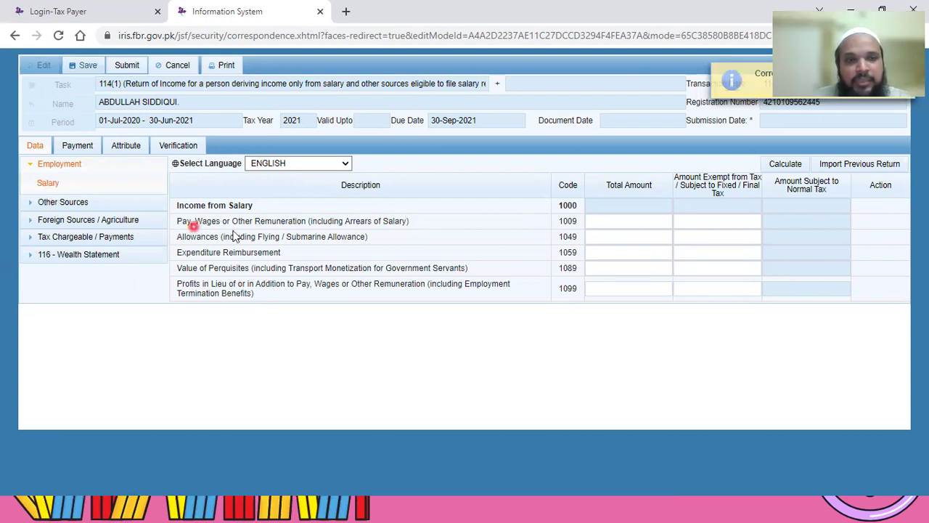
left_click(641, 223)
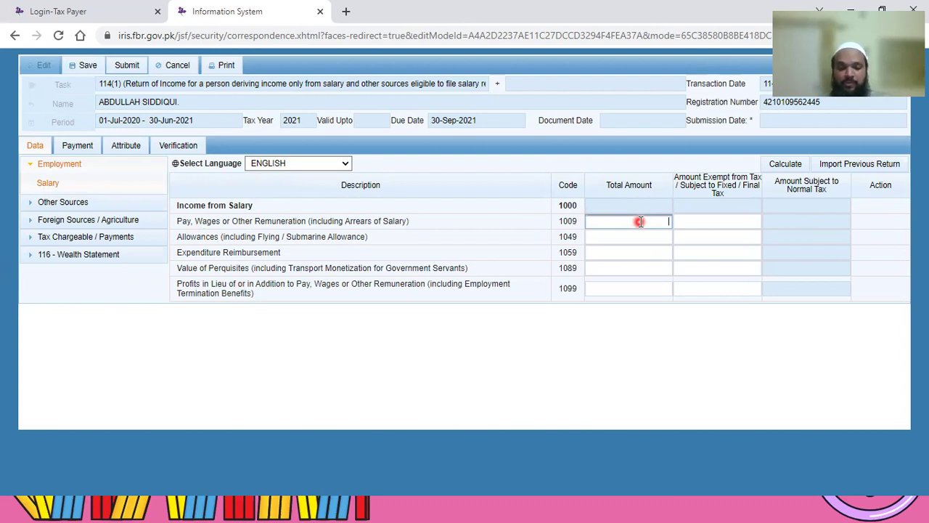
type("800")
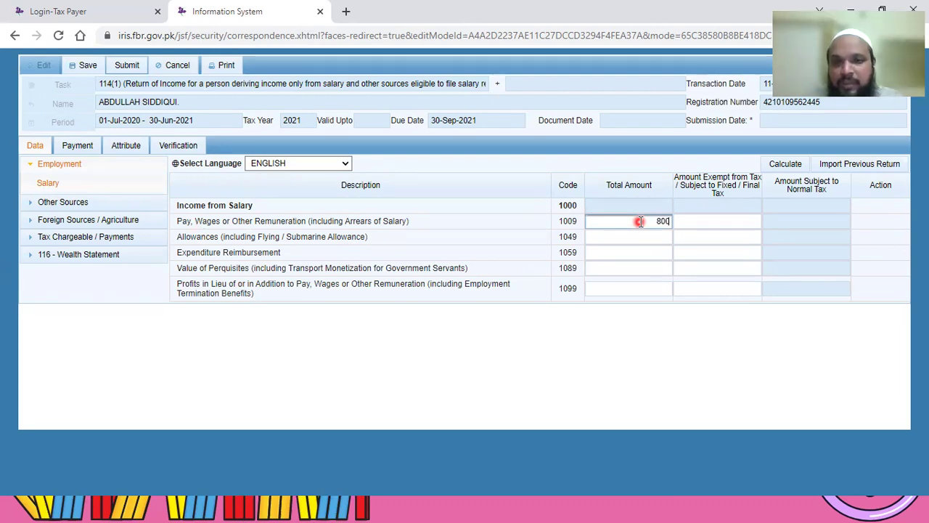
type("000")
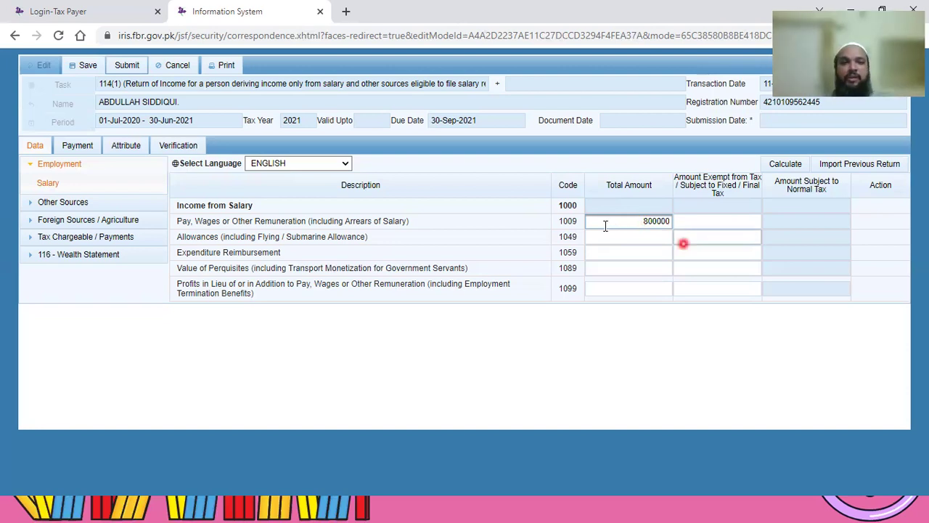
left_click(781, 166)
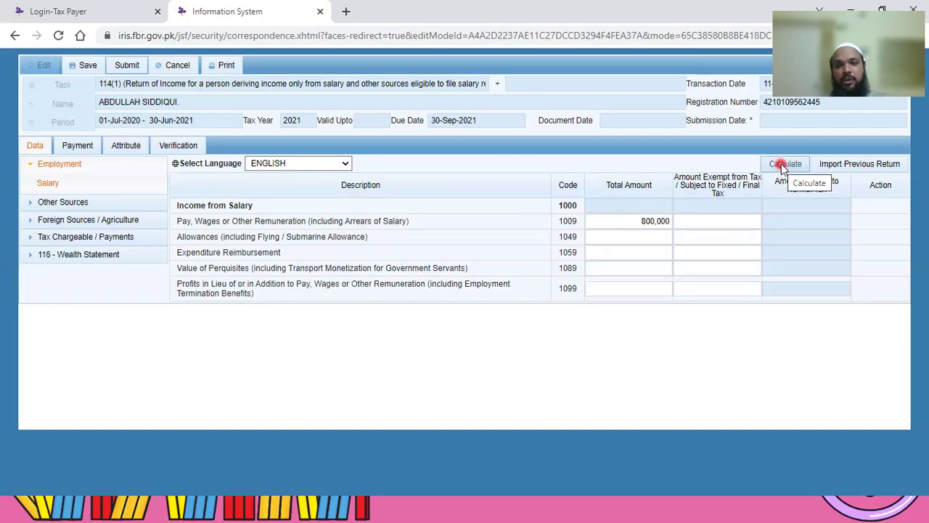
left_click(782, 166)
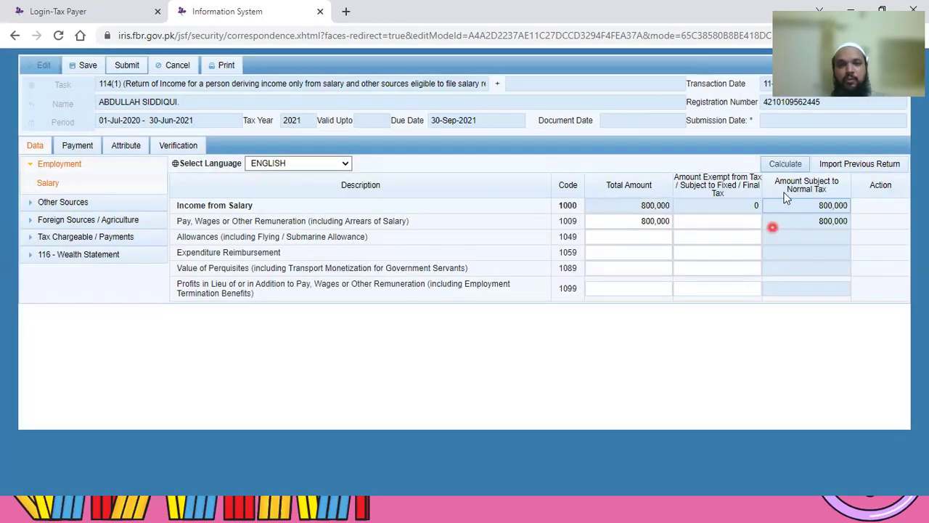
left_click(787, 166)
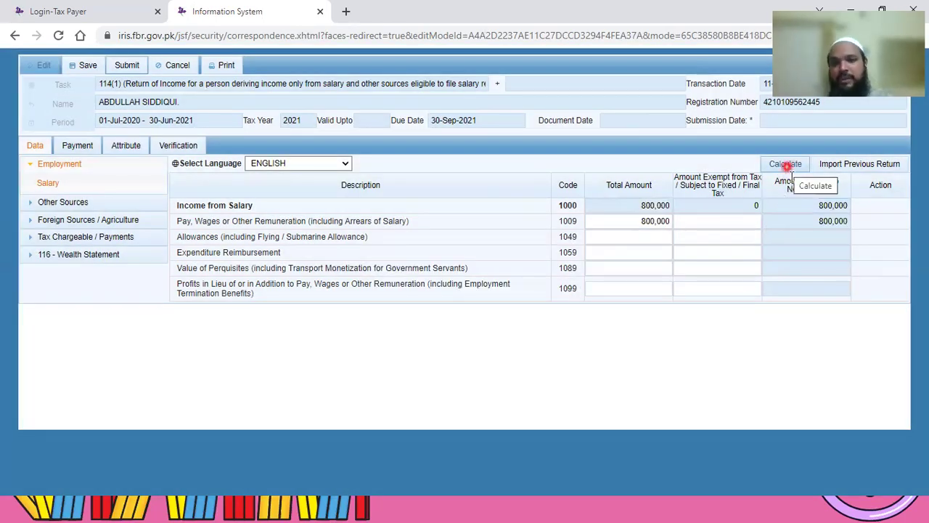
left_click(629, 228)
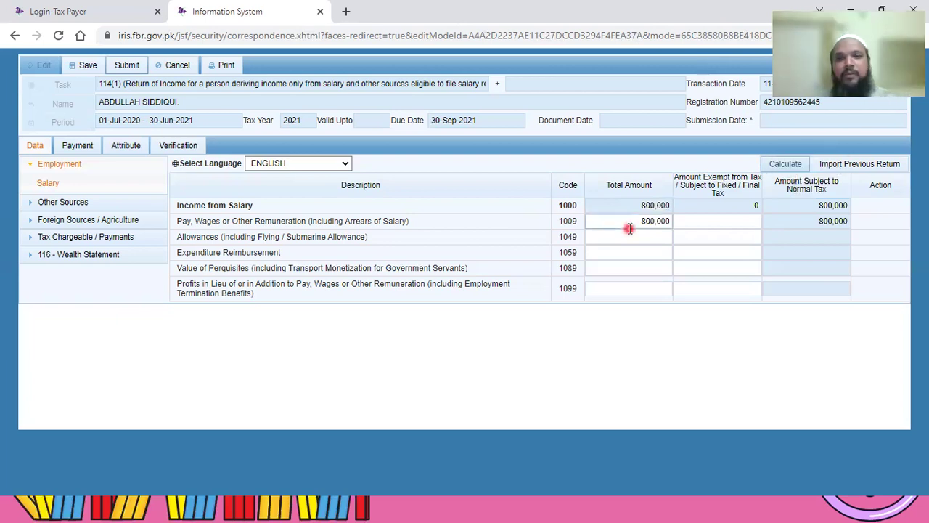
left_click(13, 316)
left_click(33, 245)
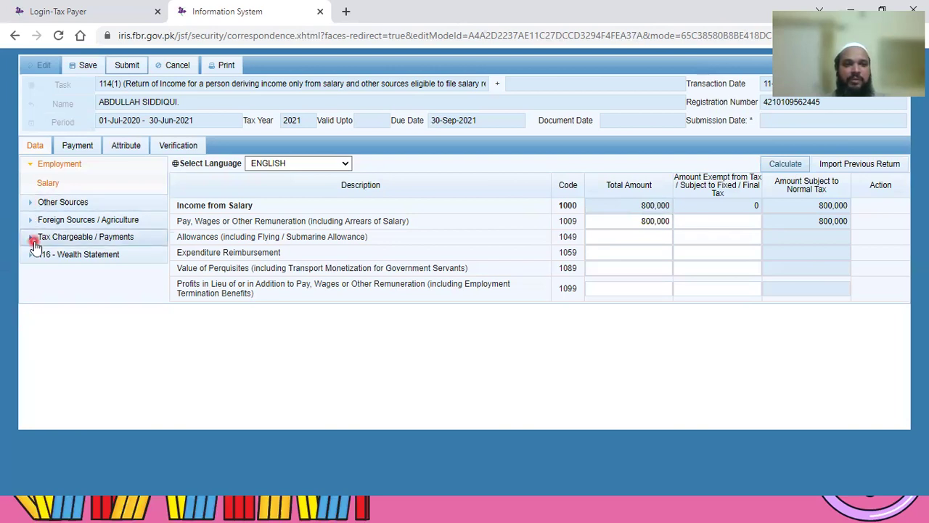
left_click(29, 240)
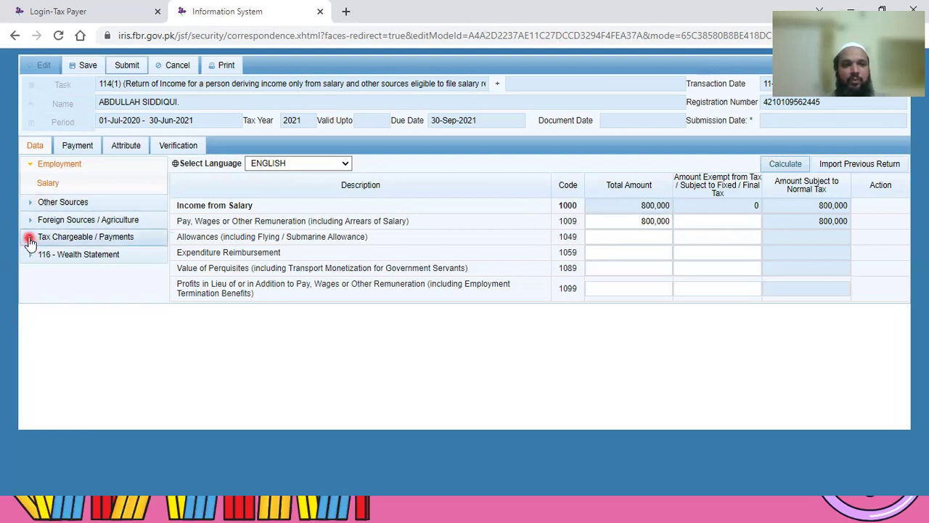
left_click(30, 240)
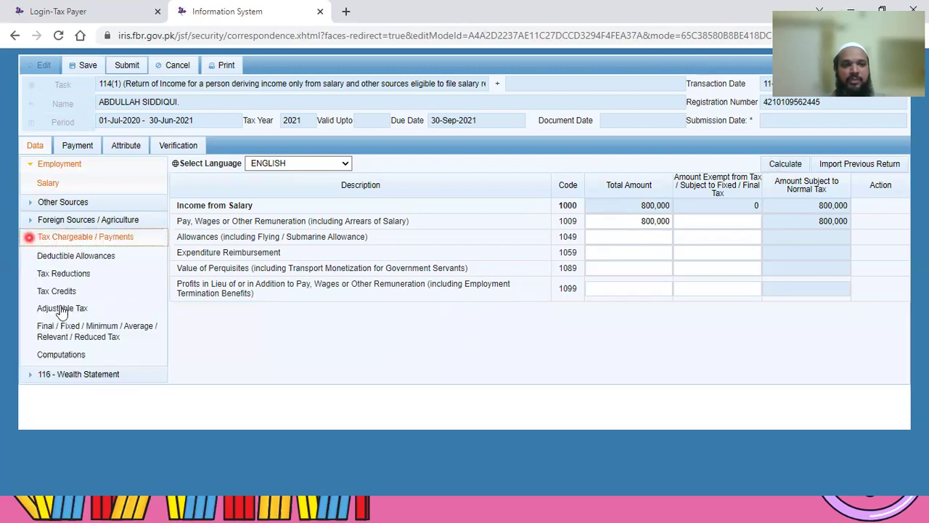
left_click(56, 312)
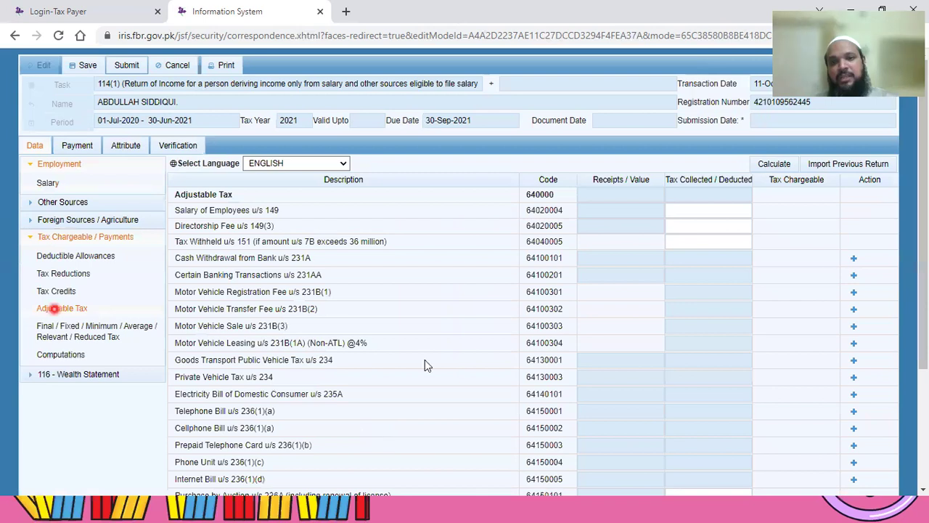
left_click(398, 312)
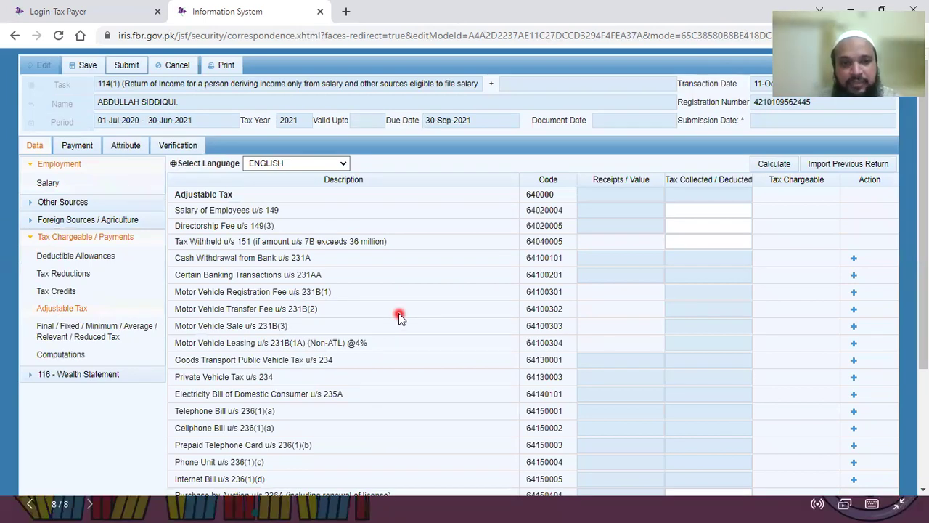
left_click(416, 308)
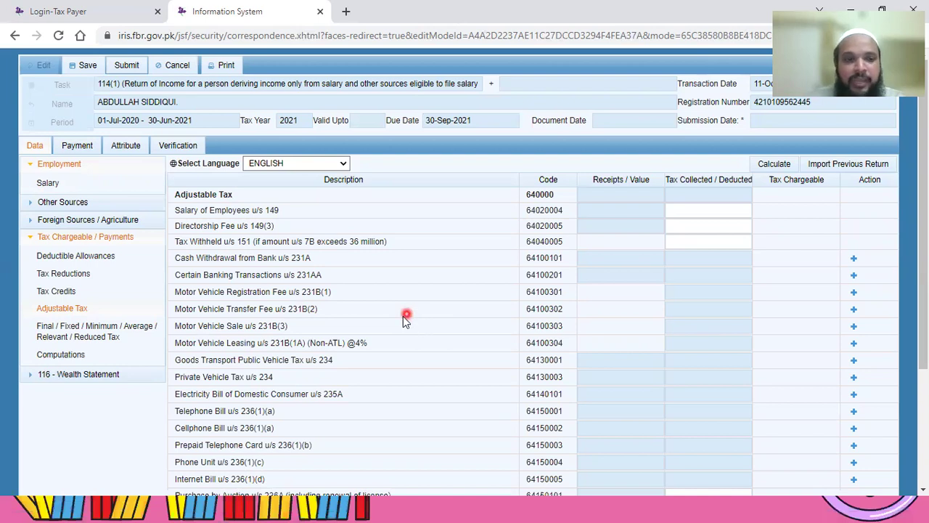
scroll(403, 315, "down", 3)
scroll(366, 269, "up", 3)
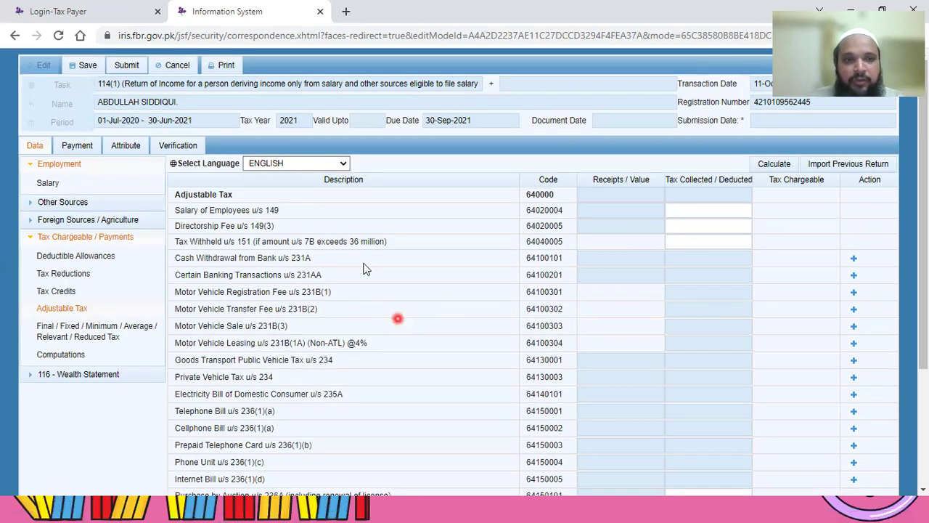
left_click(365, 267)
left_click(337, 216)
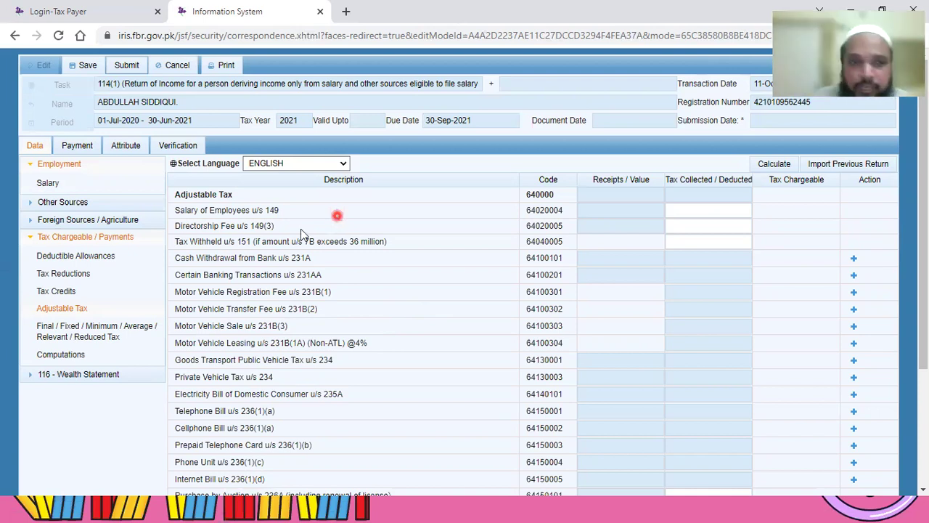
left_click(273, 220)
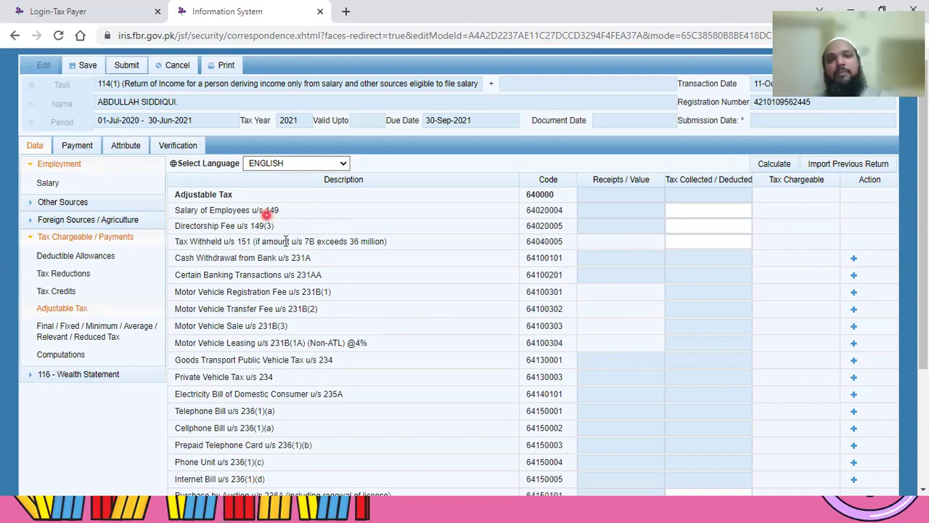
left_click(308, 236)
left_click(207, 202)
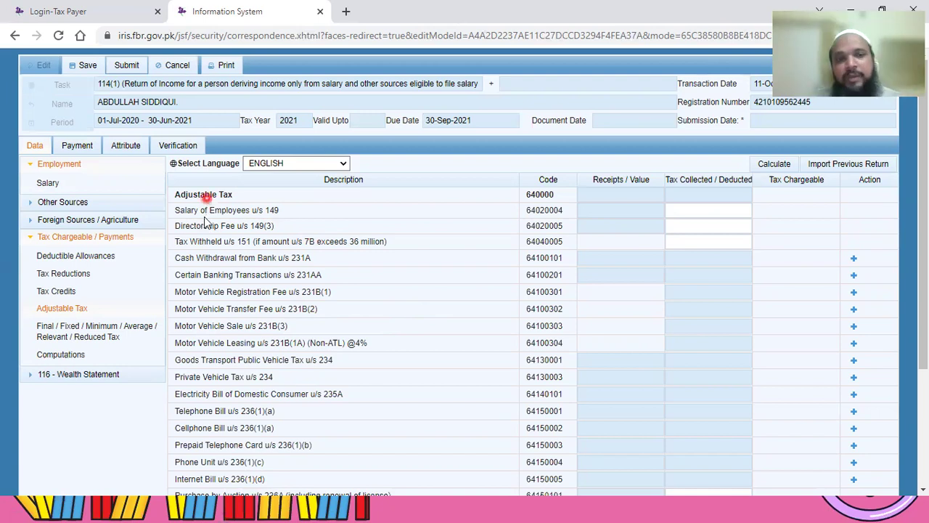
left_click(207, 222)
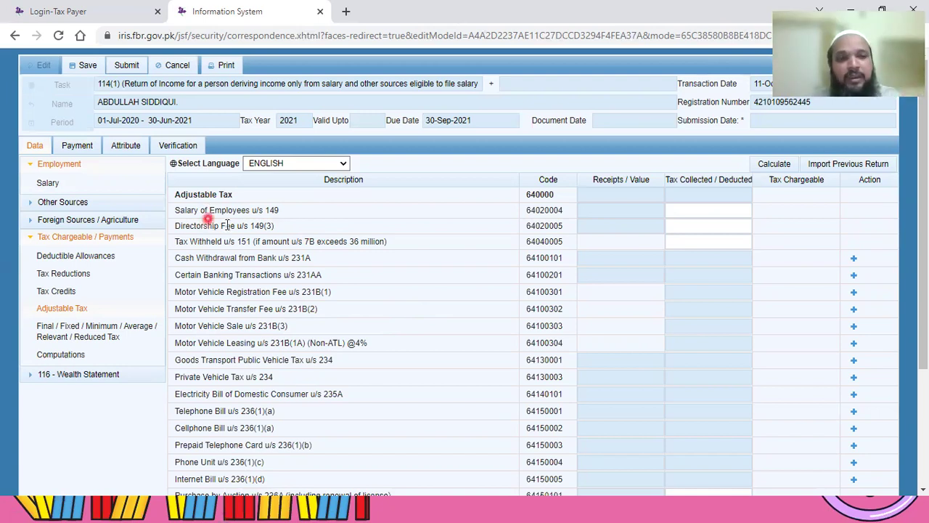
left_click(701, 213)
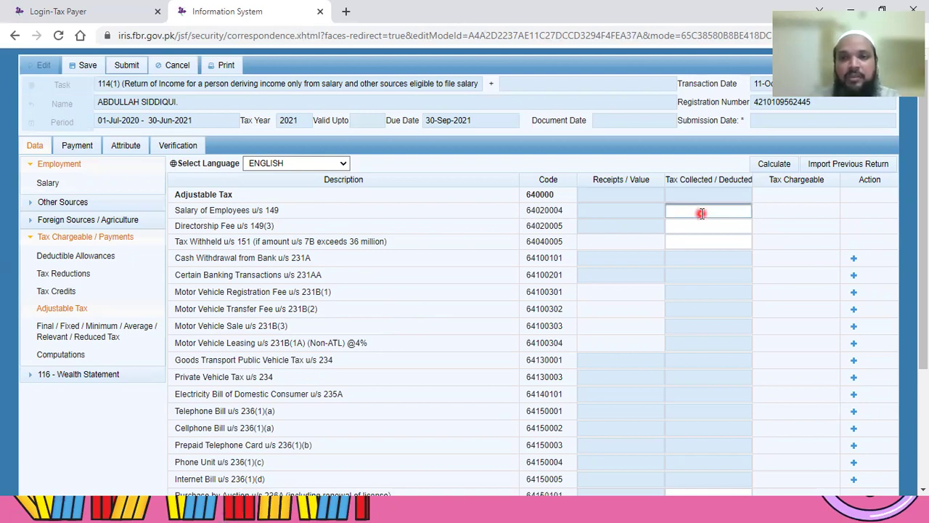
Step: Enter 6000 in Salary of Employees u/s 149 Tax Collected, recalculate, and save the draft
type("6000")
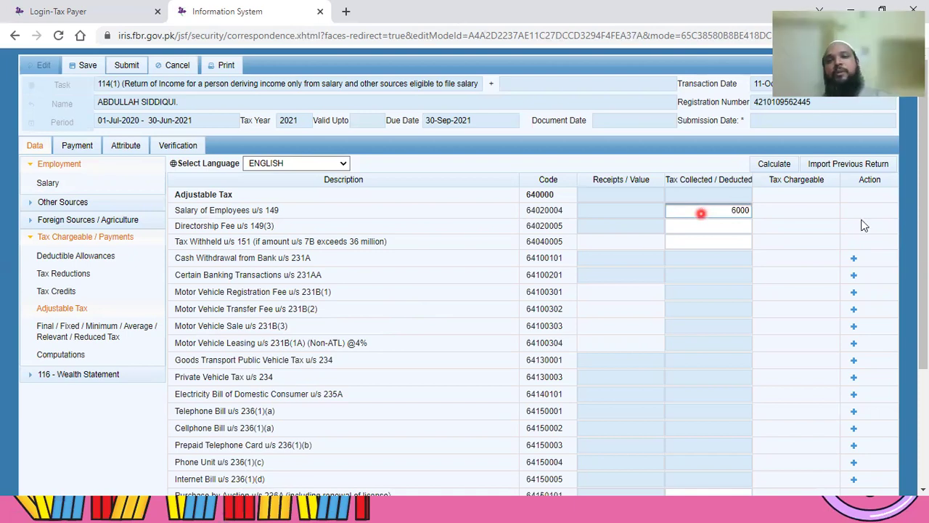
left_click(774, 166)
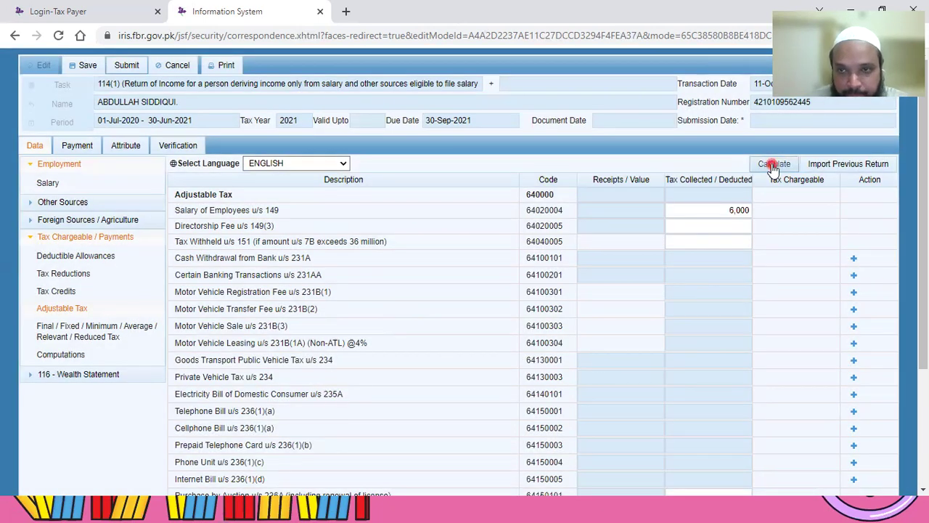
left_click(774, 166)
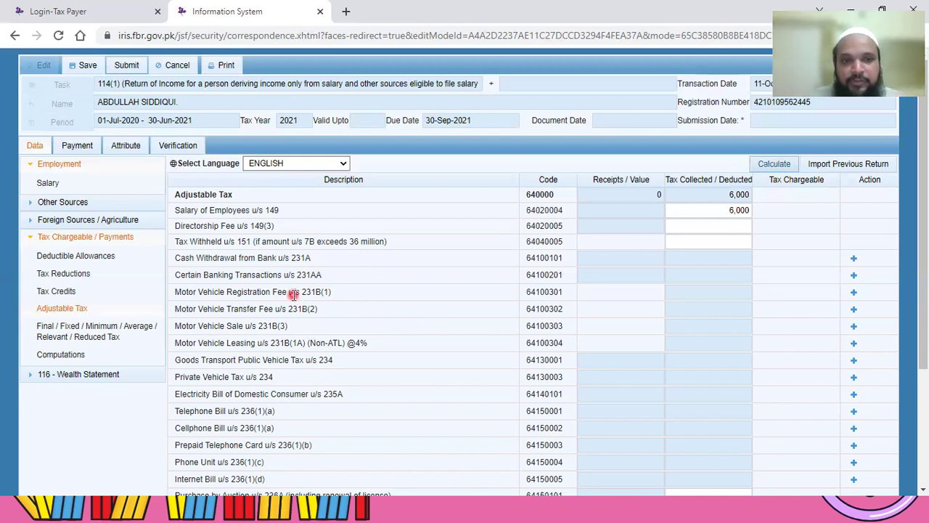
scroll(345, 317, "down", 1)
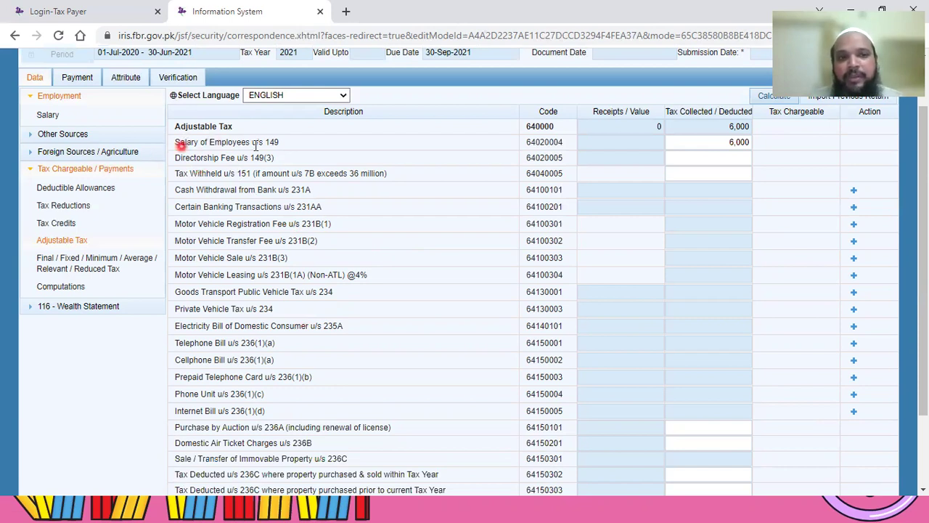
left_click(768, 100)
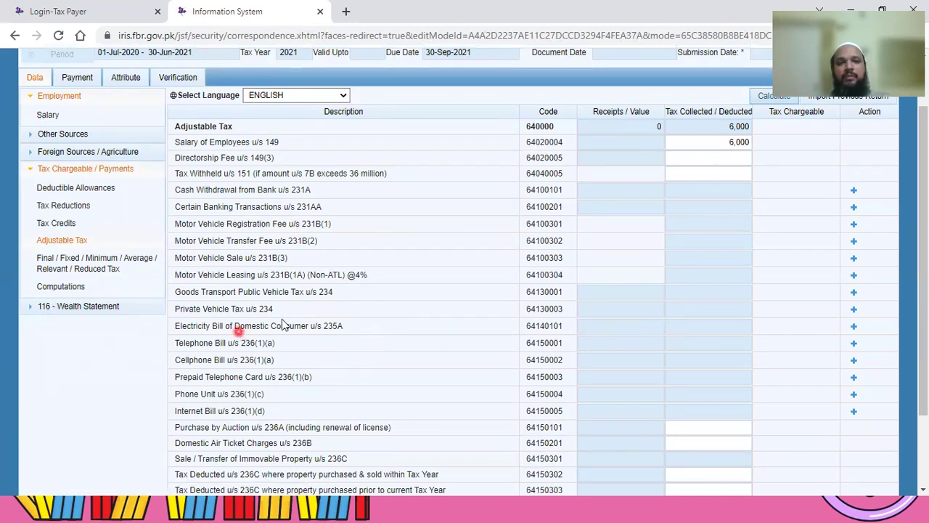
scroll(280, 347, "up", 1)
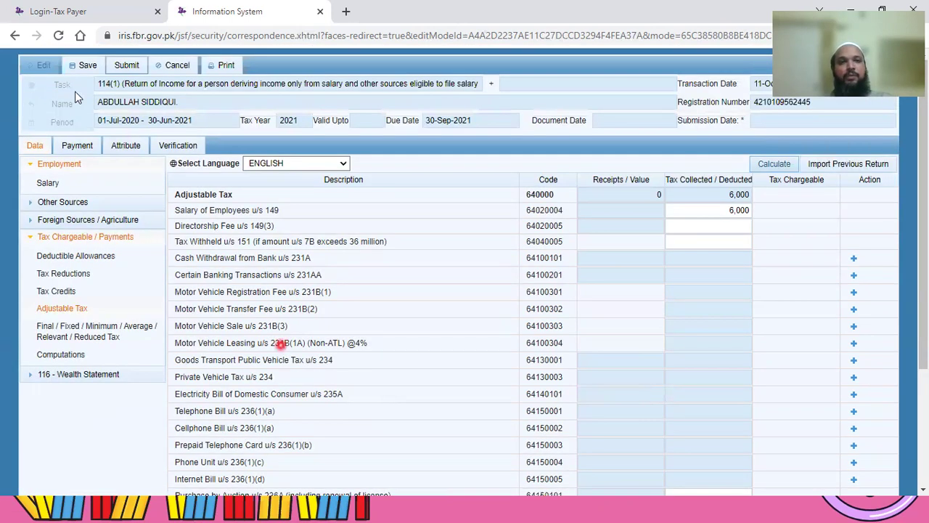
left_click(88, 67)
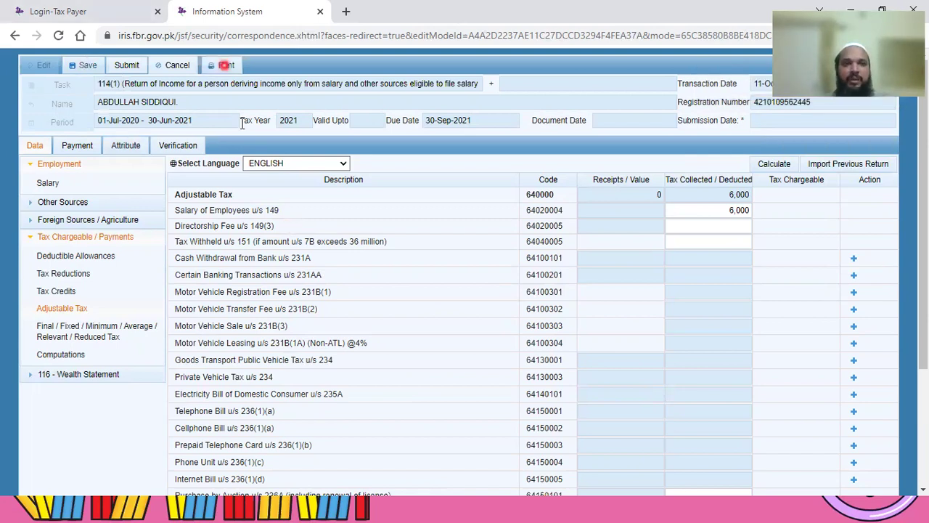
Step: Print the declaration and open the downloaded PDF from Chrome's download bar
left_click(226, 64)
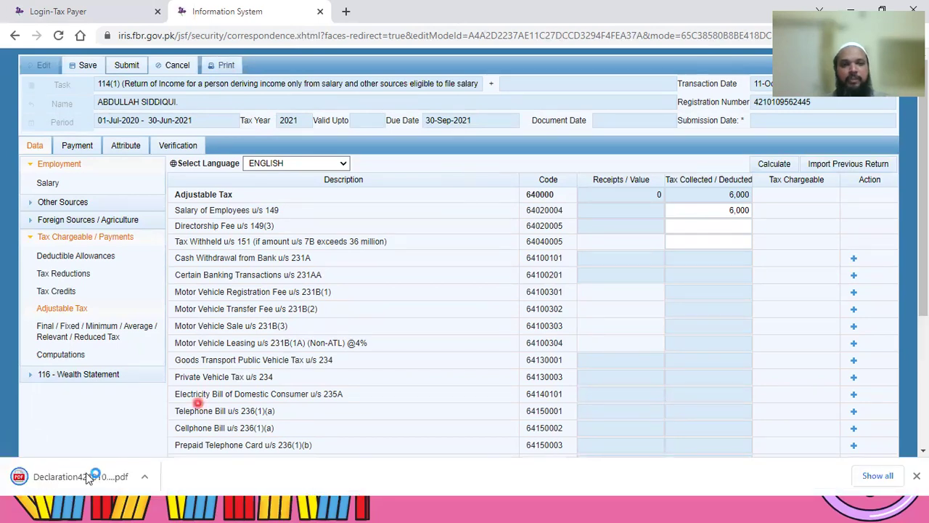
left_click(87, 477)
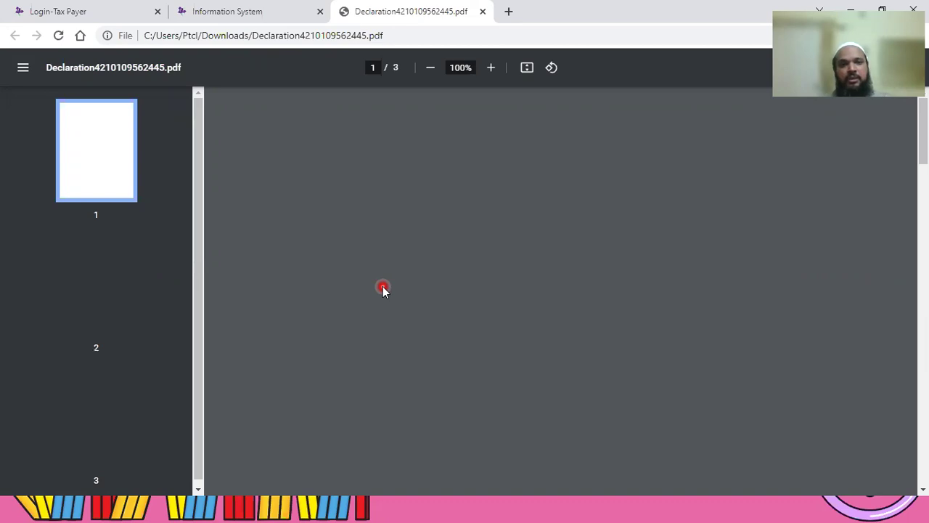
left_click(422, 300)
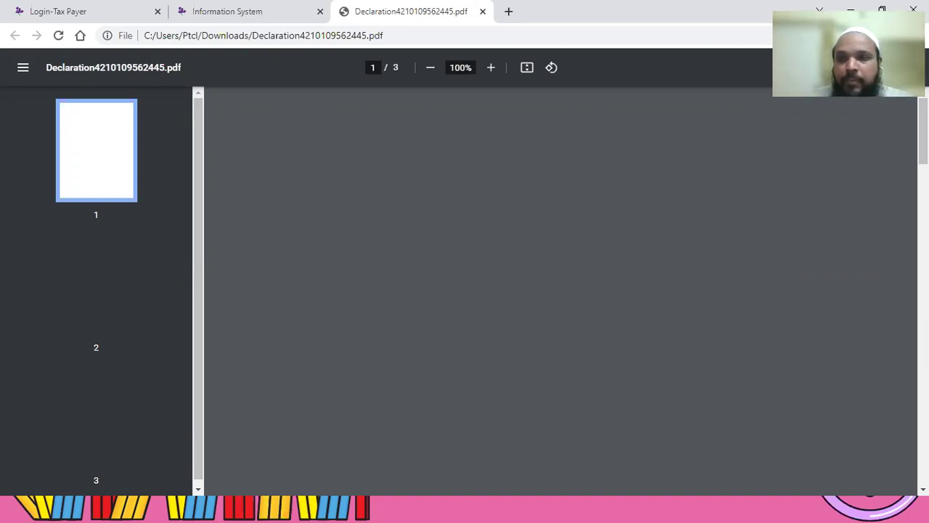
left_click(587, 291)
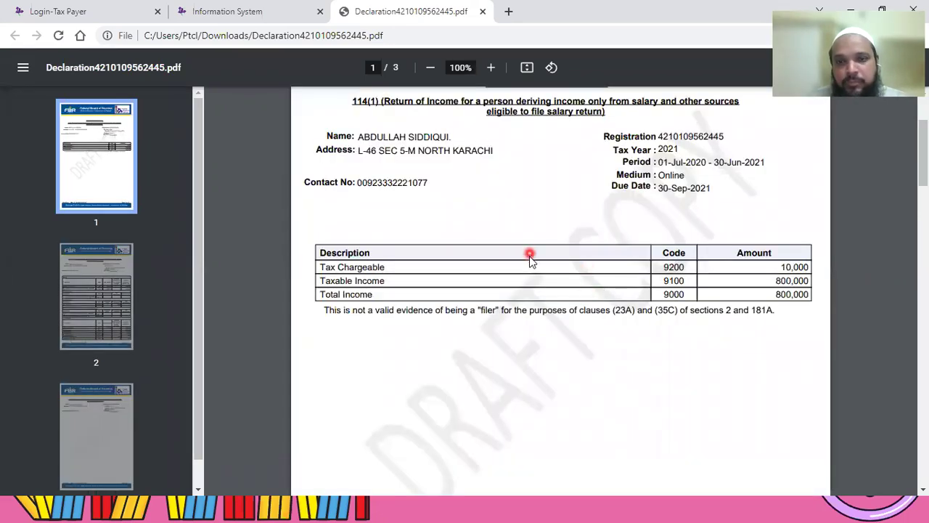
scroll(533, 271, "down", 1)
scroll(519, 263, "down", 3)
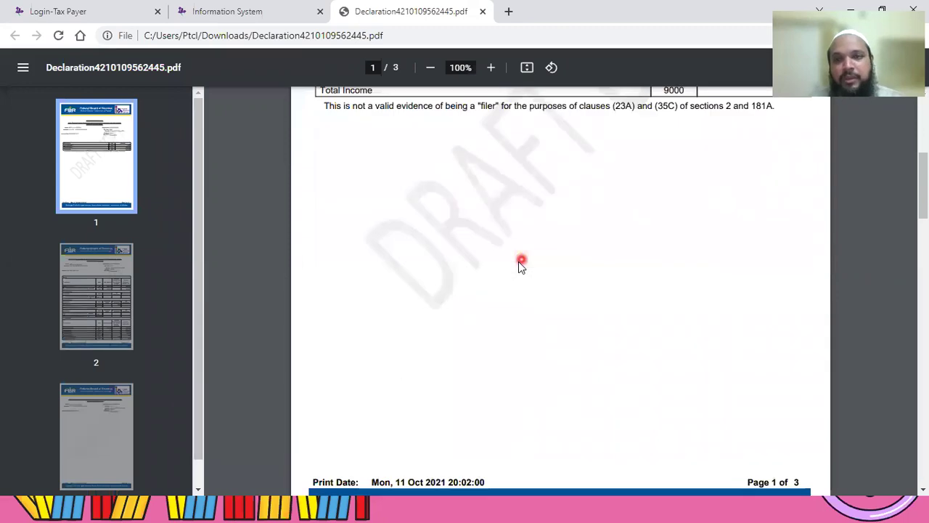
scroll(511, 256, "up", 2)
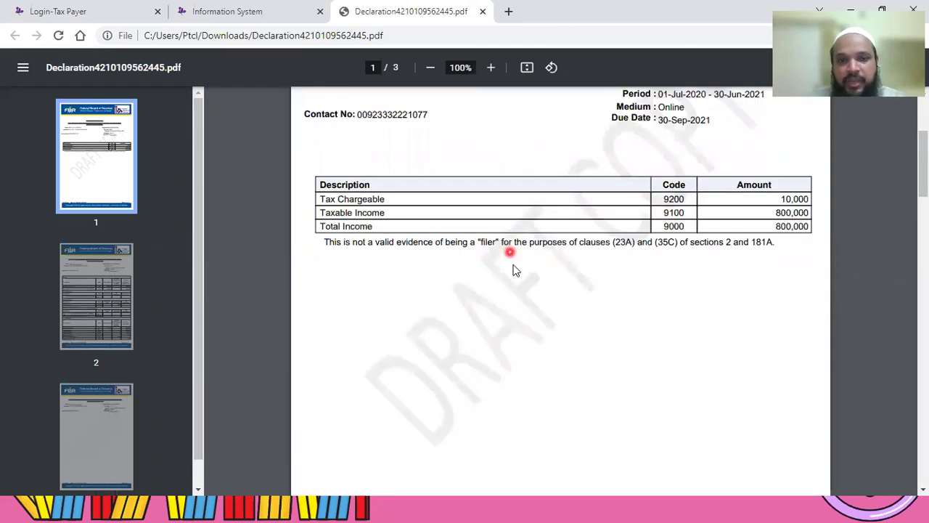
scroll(523, 298, "down", 3)
scroll(534, 308, "down", 5)
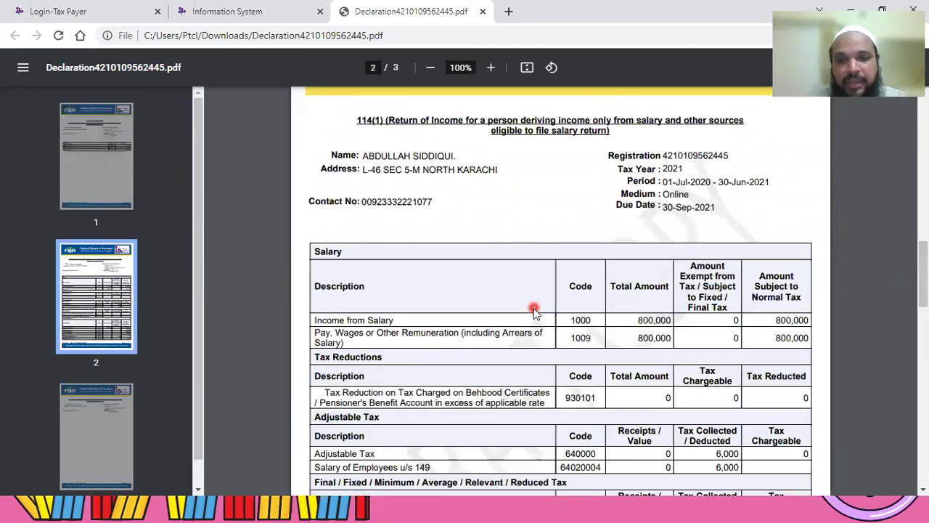
scroll(535, 311, "down", 2)
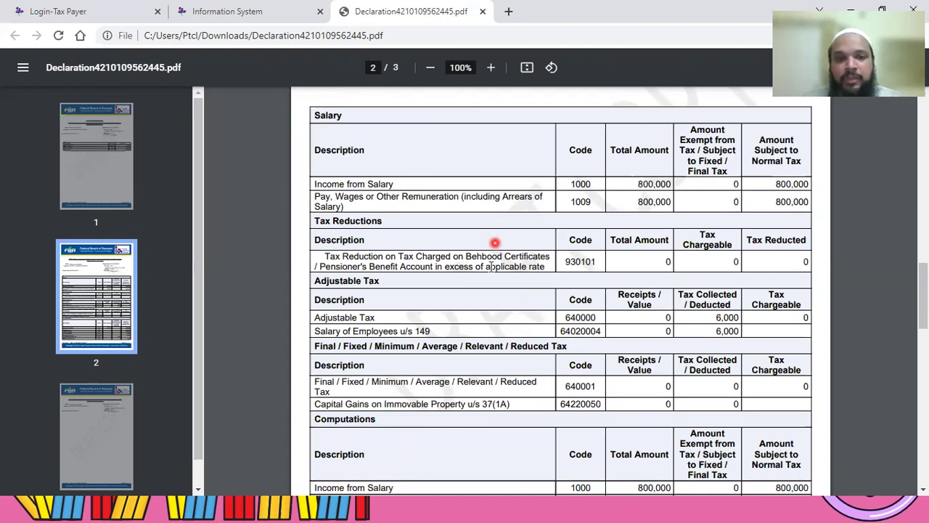
scroll(501, 288, "down", 2)
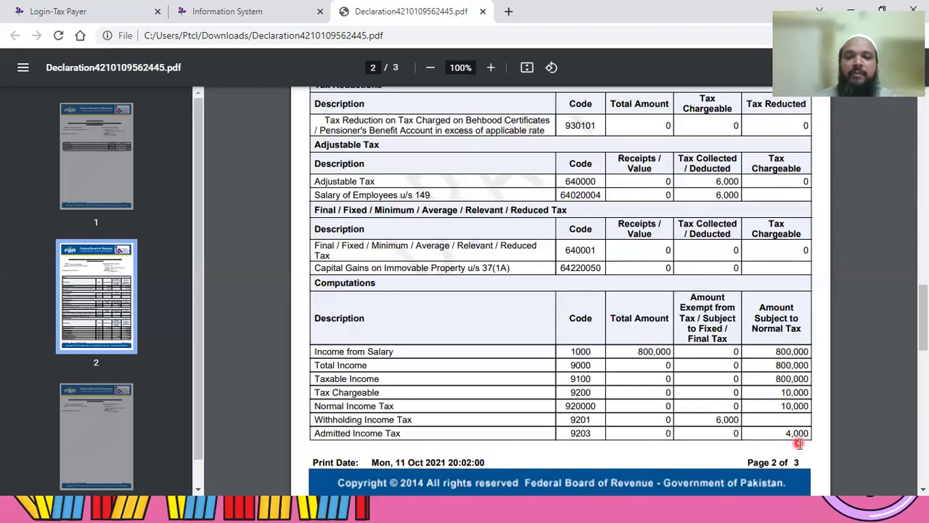
left_click(427, 434)
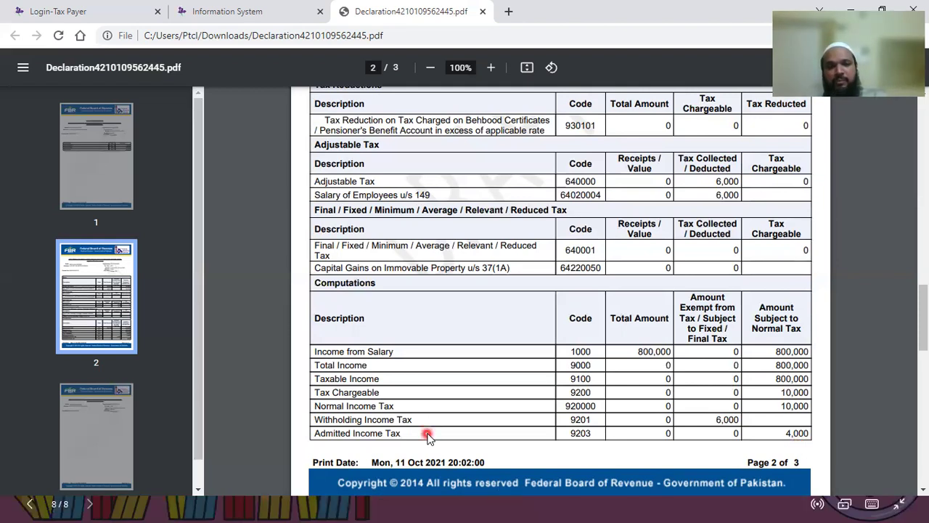
left_click(337, 271)
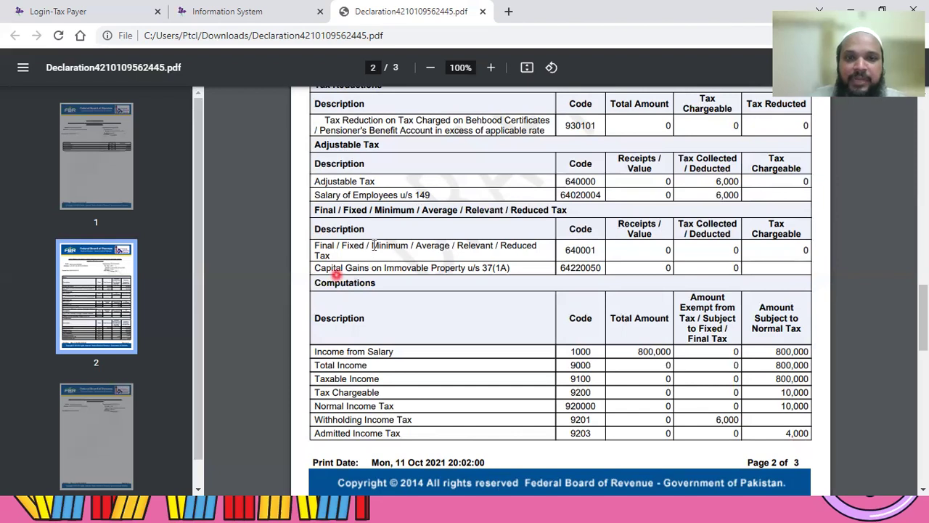
left_click(429, 360)
left_click(410, 443)
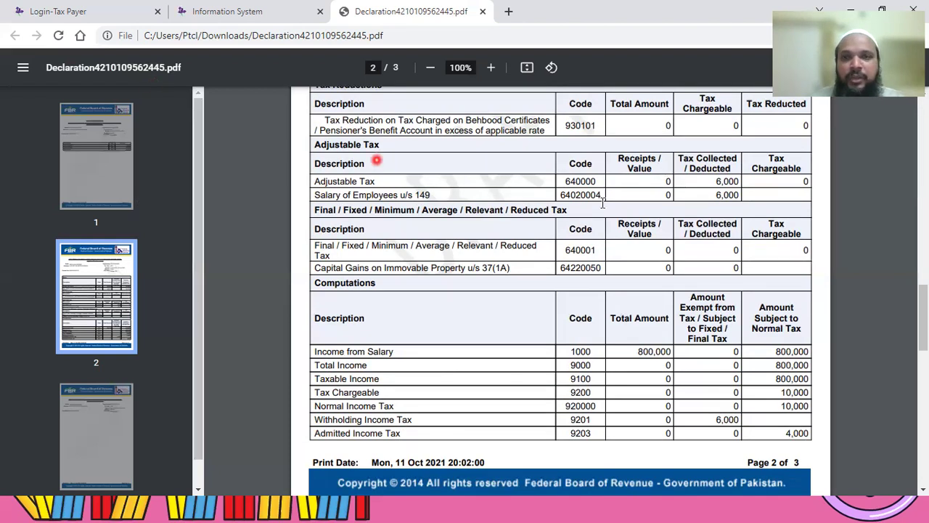
scroll(566, 187, "up", 1)
key("Home")
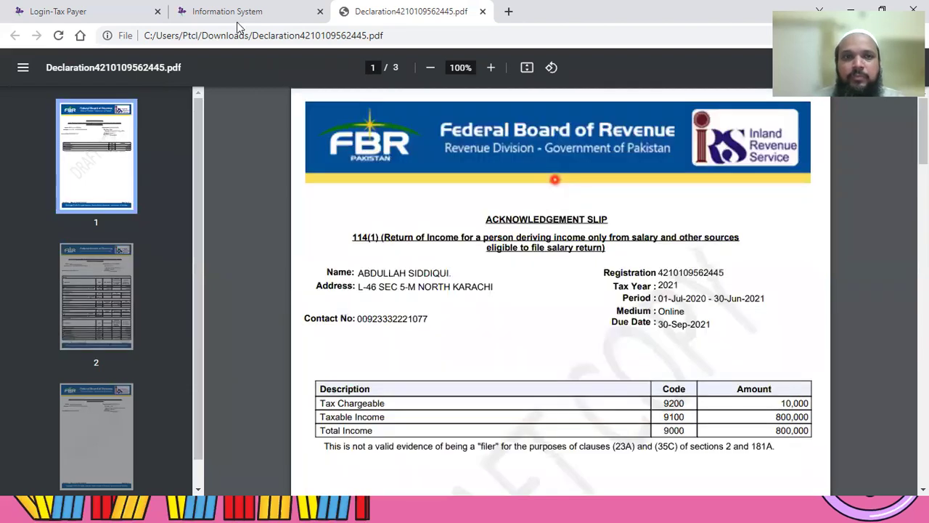
Step: Go back to the return form and open Personal Expenses under 116 - Wealth Statement
left_click(240, 14)
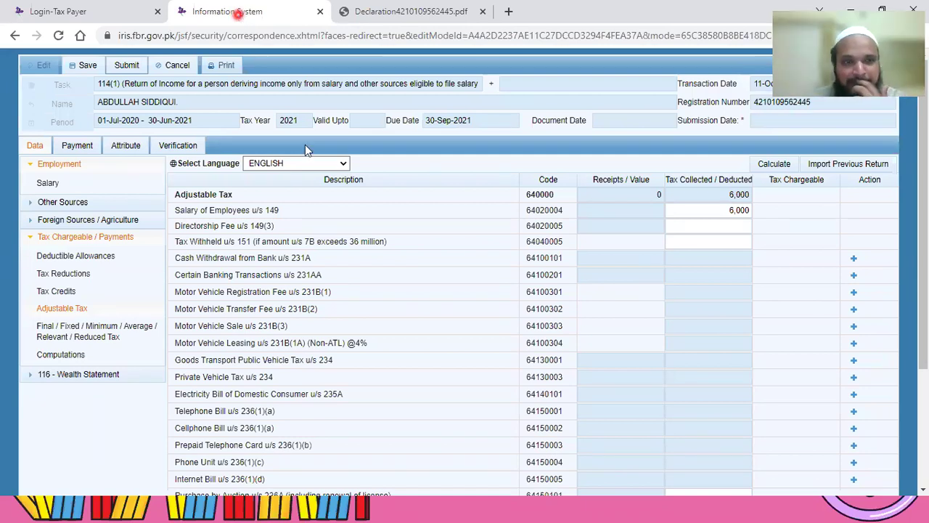
left_click(31, 379)
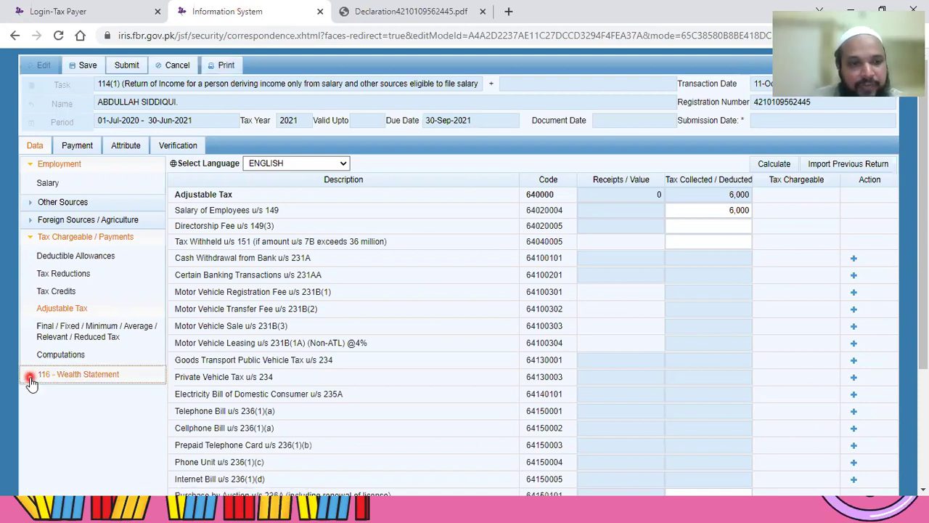
left_click(86, 395)
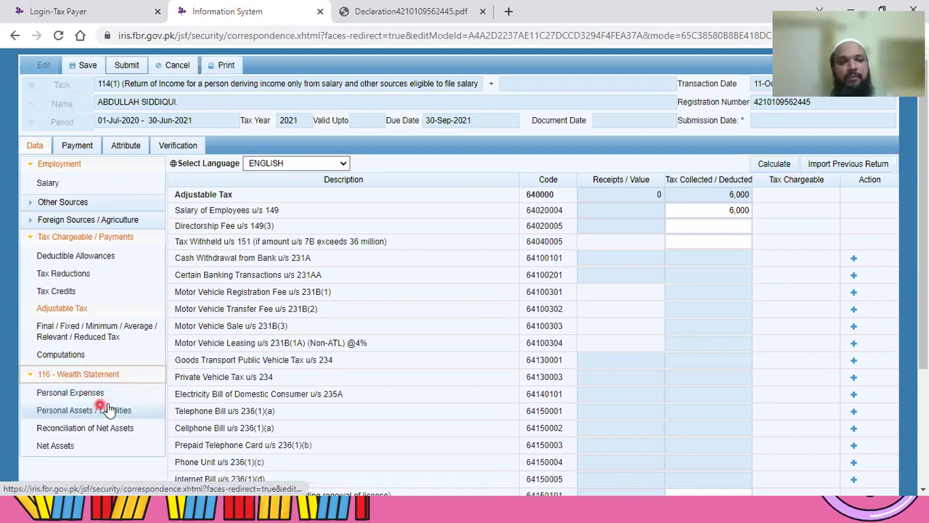
left_click(106, 405)
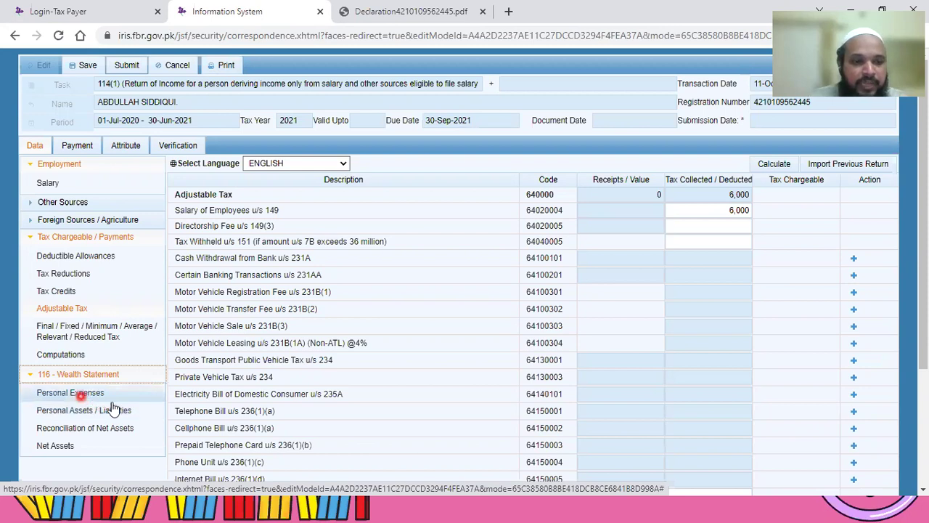
left_click(92, 415)
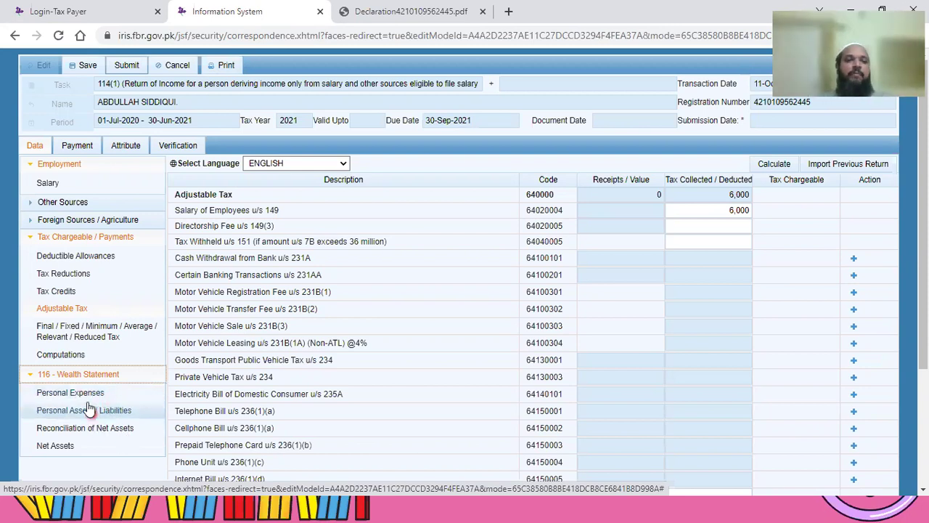
left_click(85, 398)
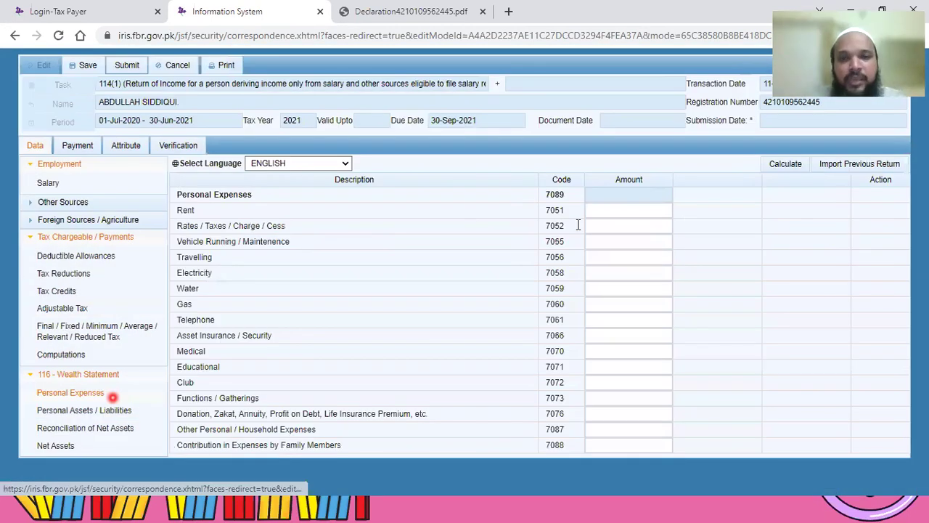
left_click(608, 224)
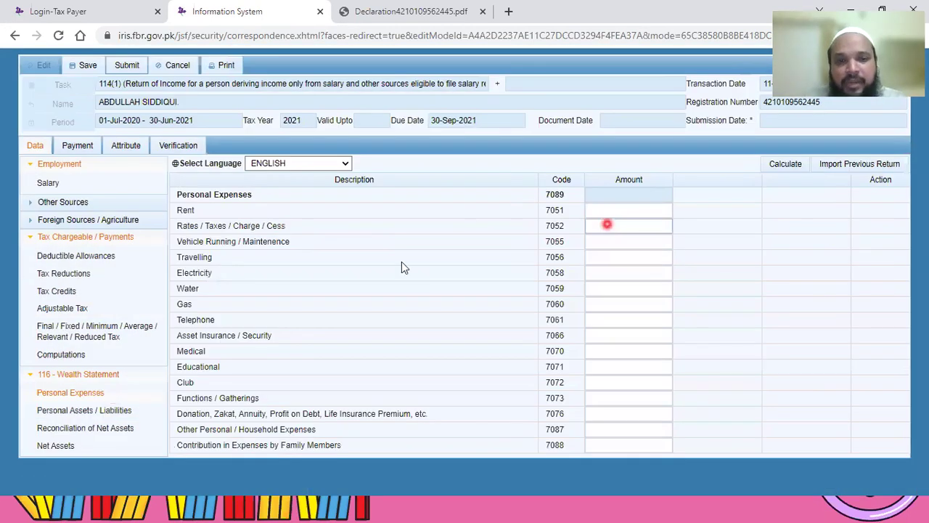
left_click(595, 282)
left_click(623, 209)
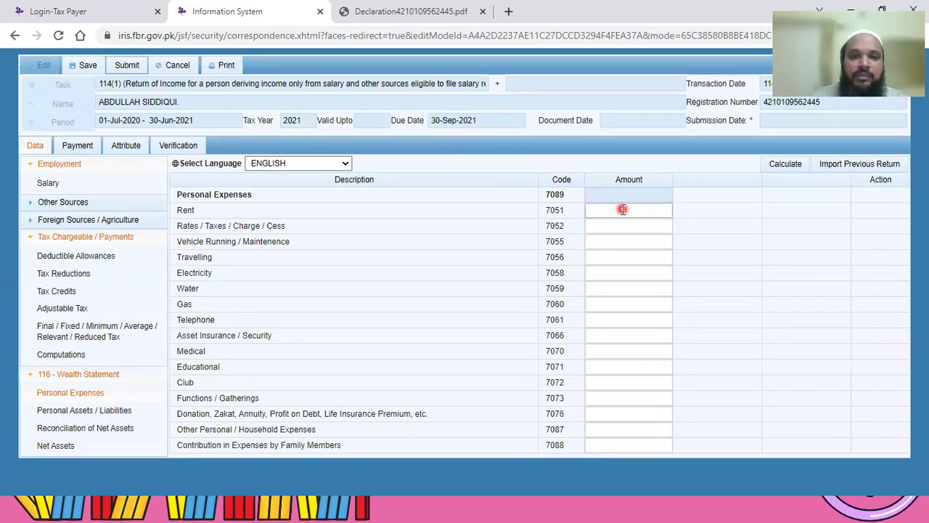
left_click(601, 212)
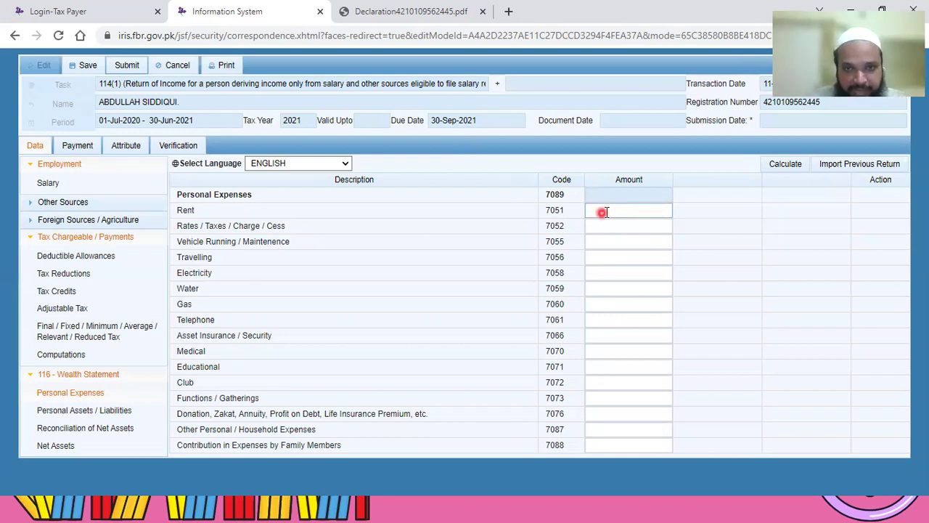
left_click(608, 212)
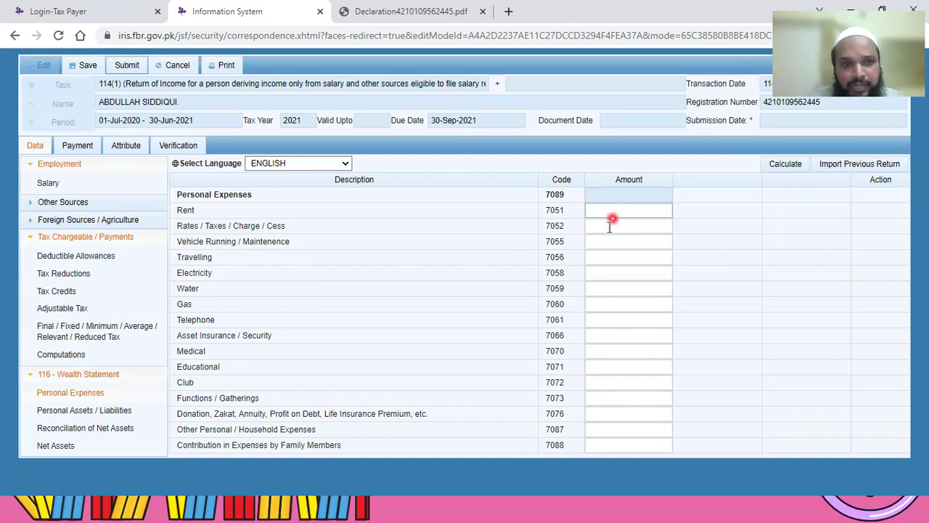
left_click(614, 230)
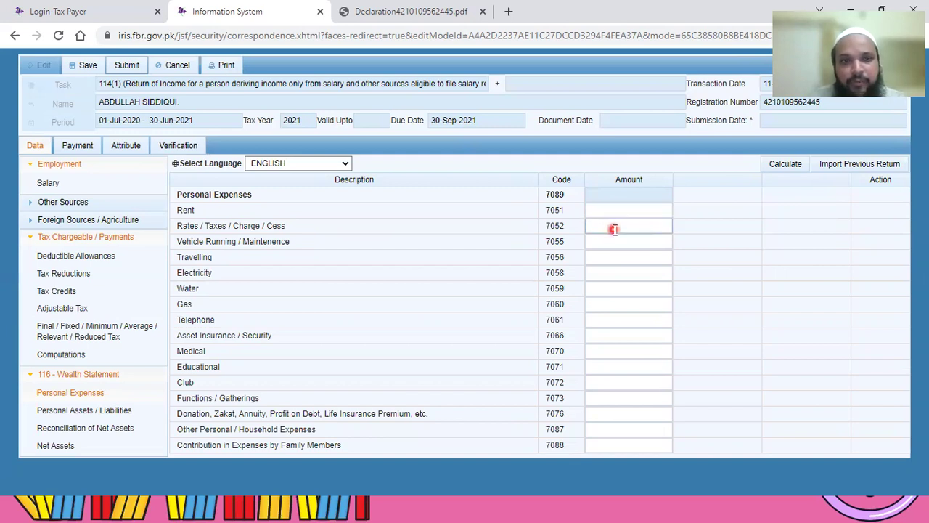
left_click(317, 242)
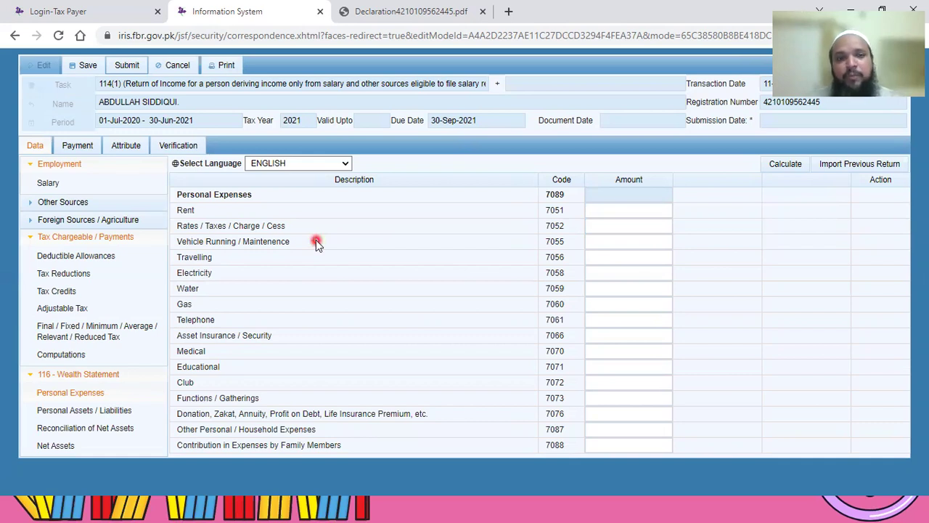
left_click(534, 263)
left_click(617, 260)
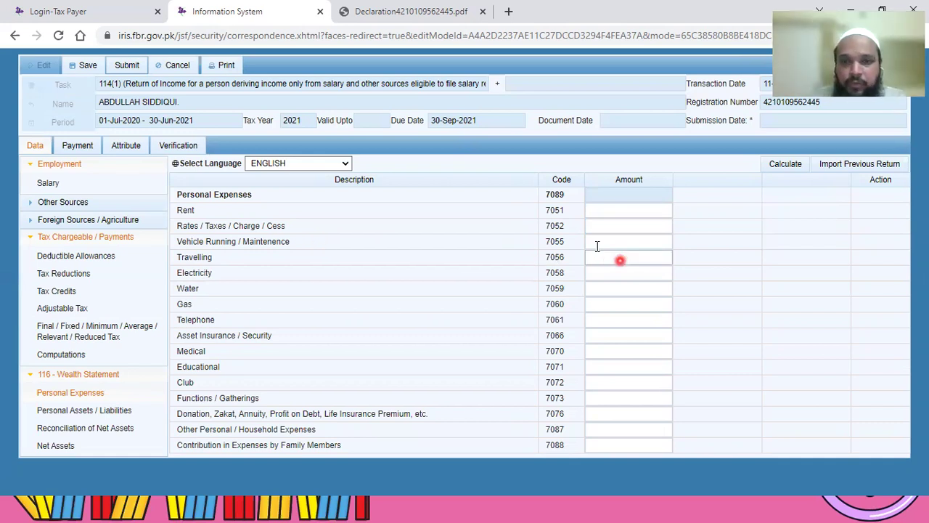
left_click(597, 244)
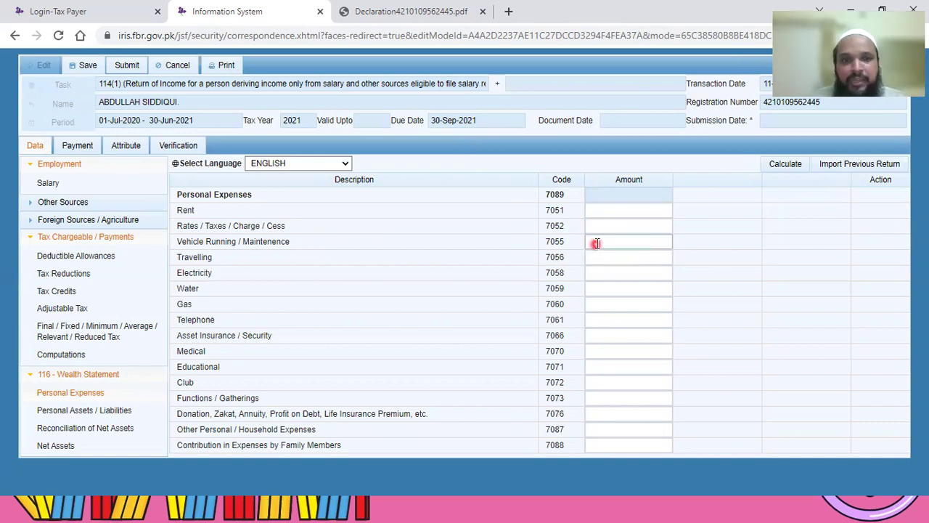
left_click(215, 242)
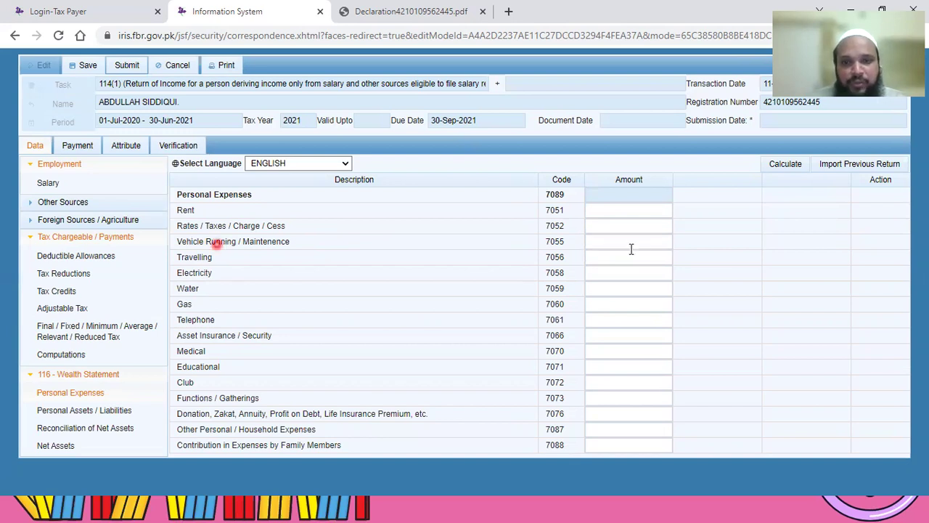
left_click(643, 246)
left_click(197, 260)
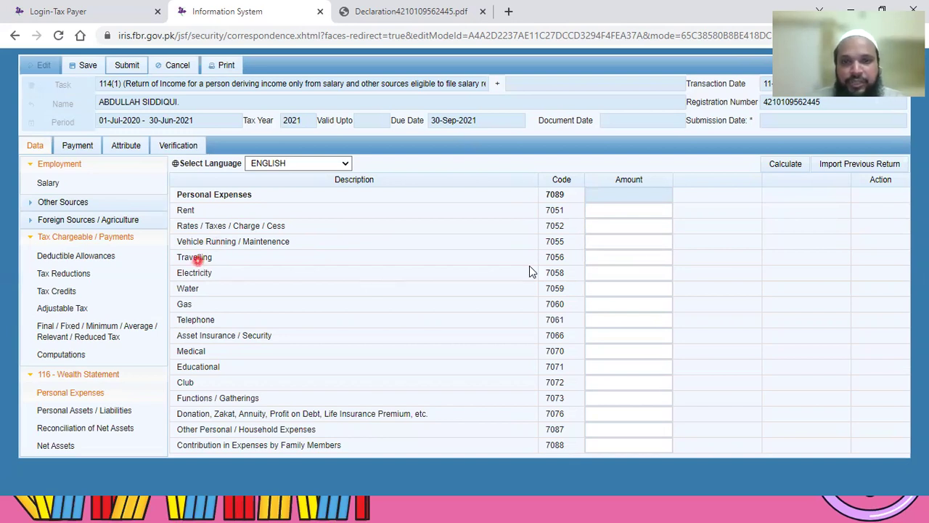
left_click(593, 260)
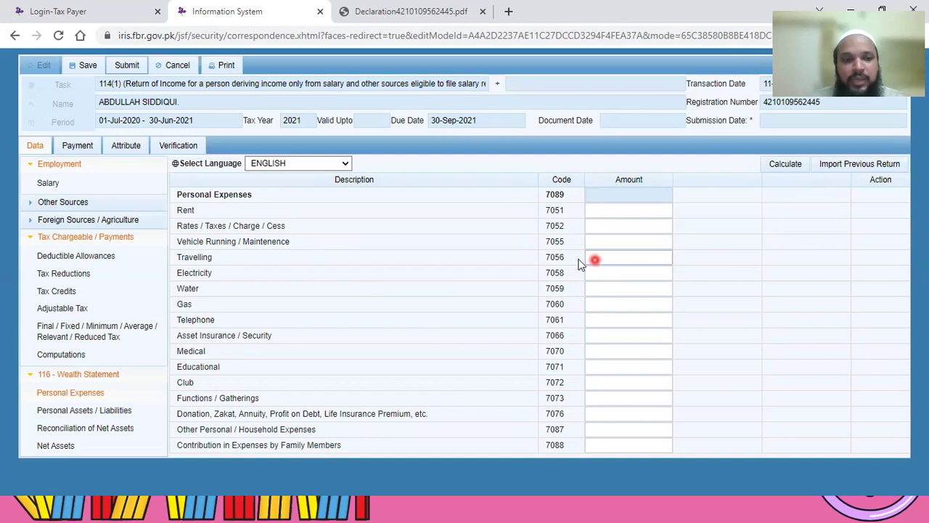
left_click(181, 259)
left_click(536, 263)
left_click(174, 288)
left_click(194, 275)
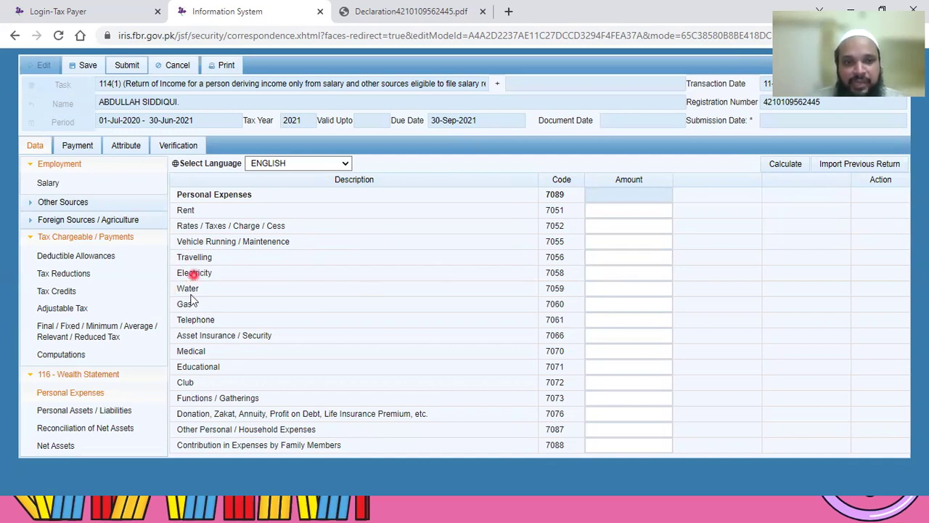
left_click(186, 308)
left_click(194, 321)
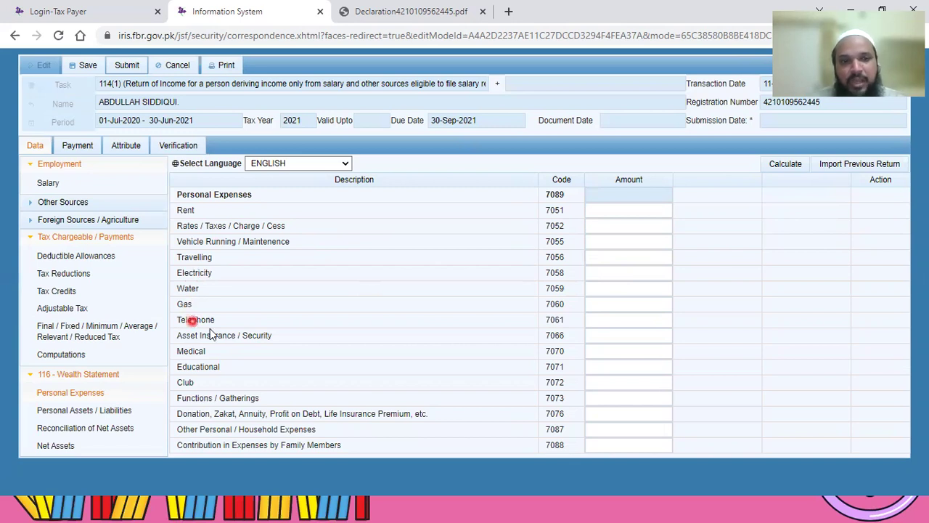
left_click(261, 339)
left_click(194, 351)
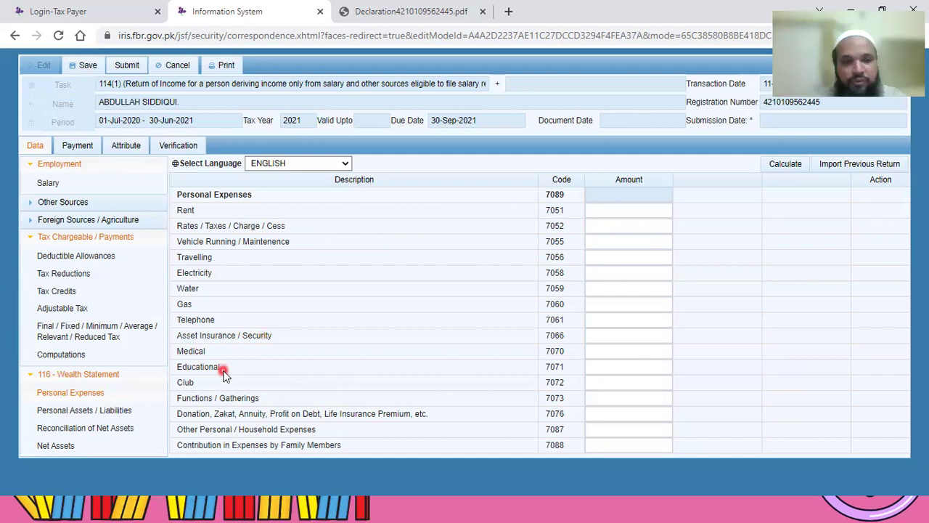
left_click(320, 419)
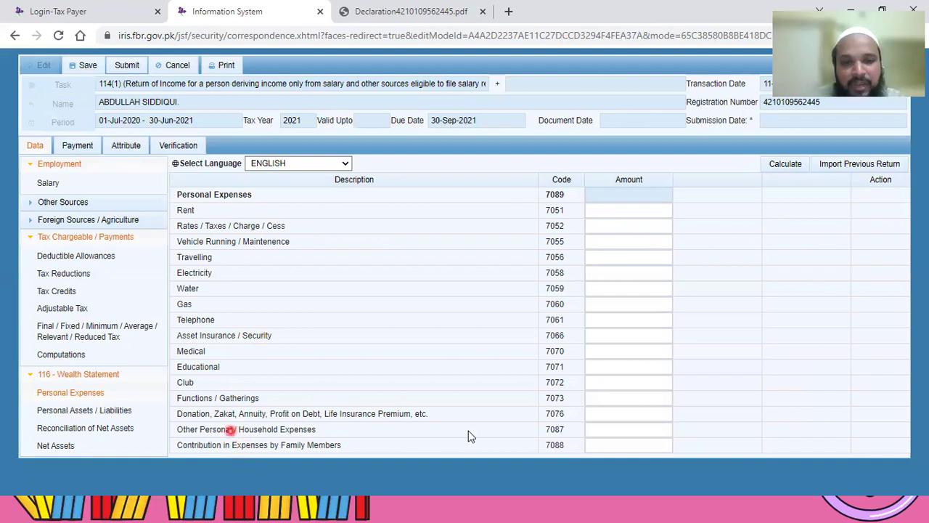
left_click(614, 430)
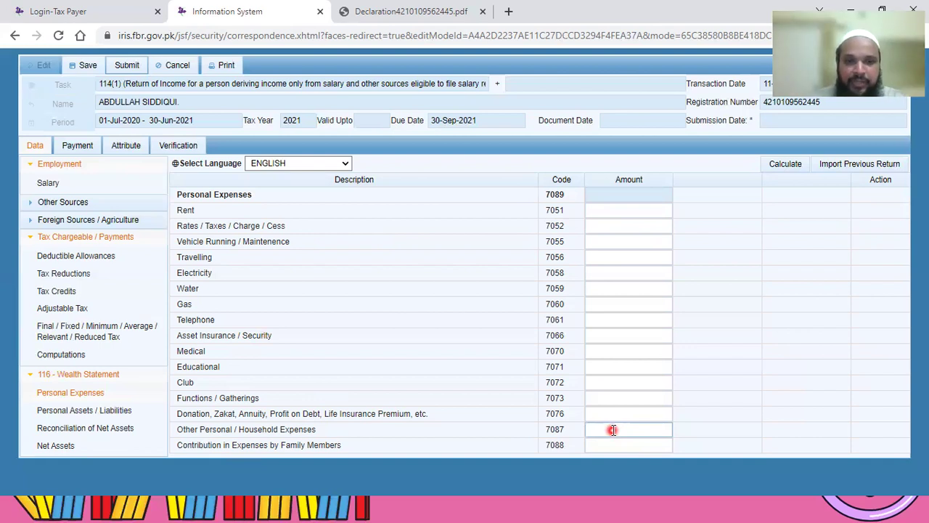
left_click(234, 430)
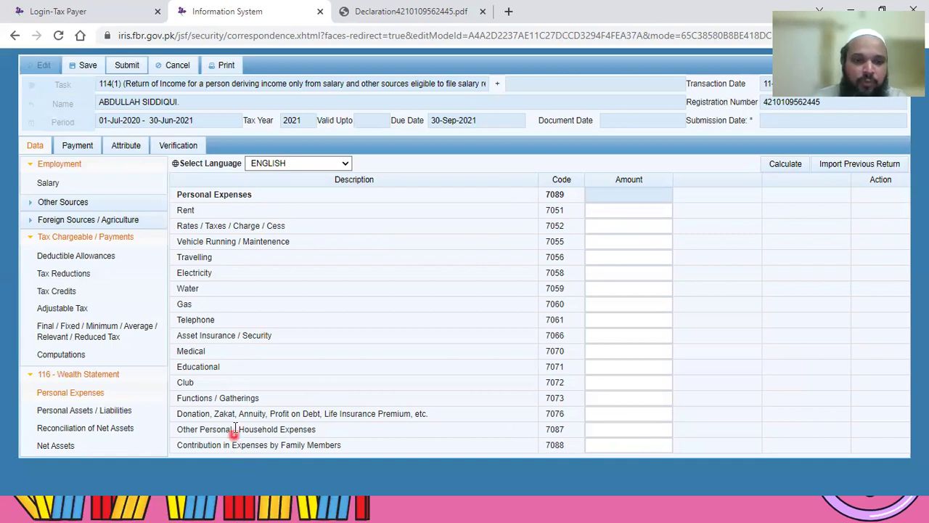
left_click(641, 434)
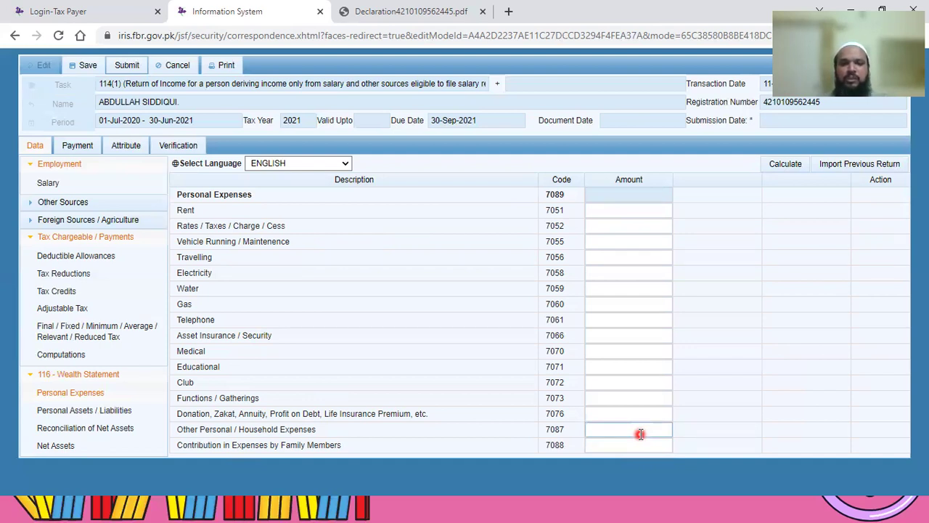
left_click(247, 440)
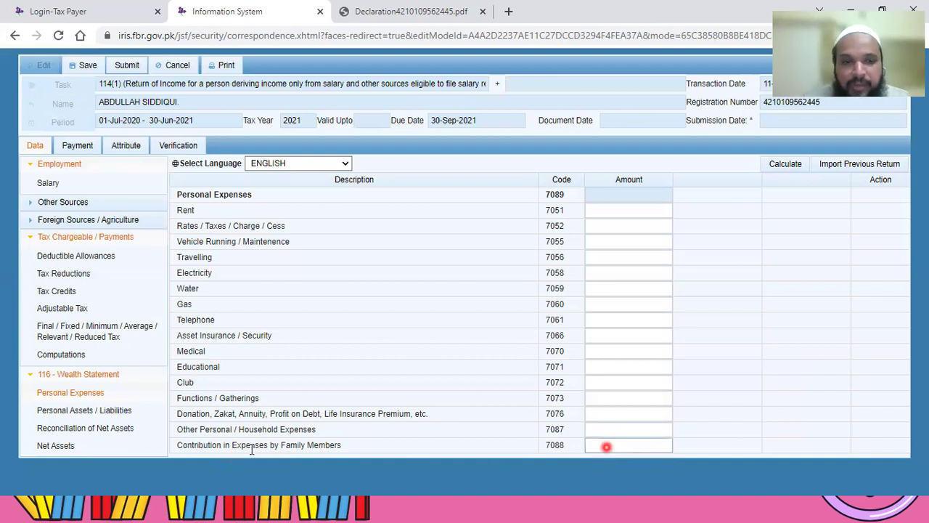
left_click(290, 451)
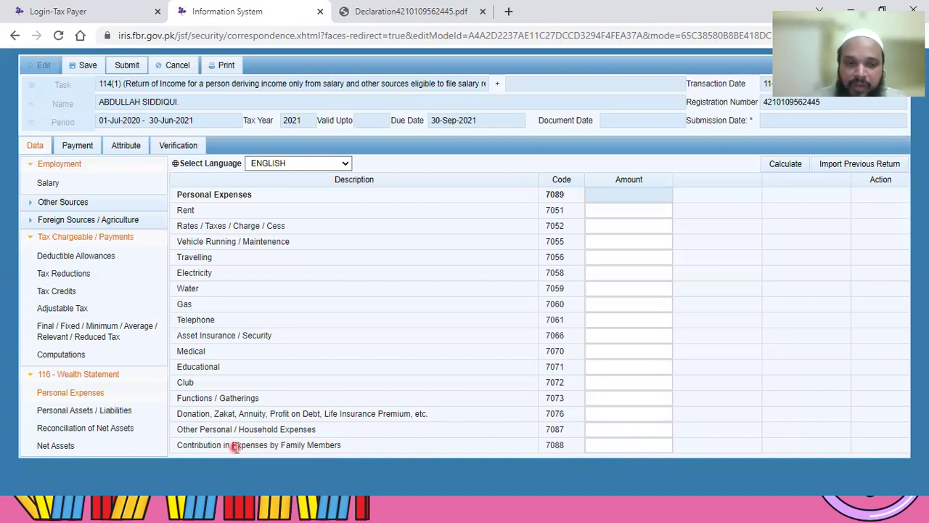
Step: Open Personal Assets / Liabilities and start a new 7002 property entry
left_click(110, 419)
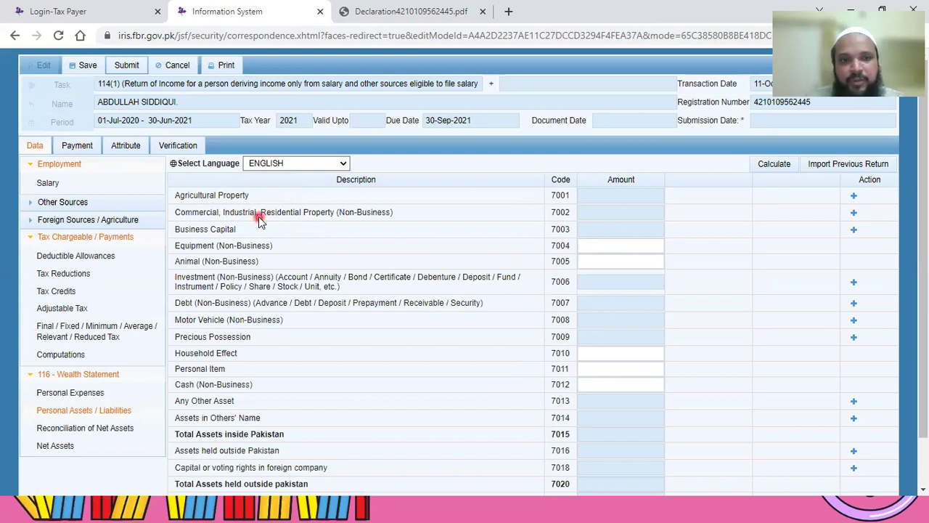
left_click(855, 215)
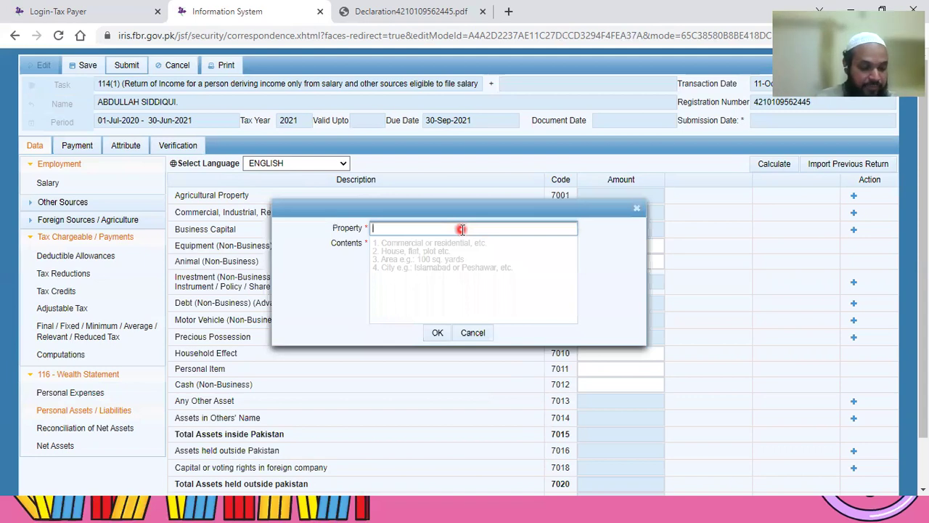
Step: Enter the property's address as its description in the 7002 property dialog
type("h-8 s")
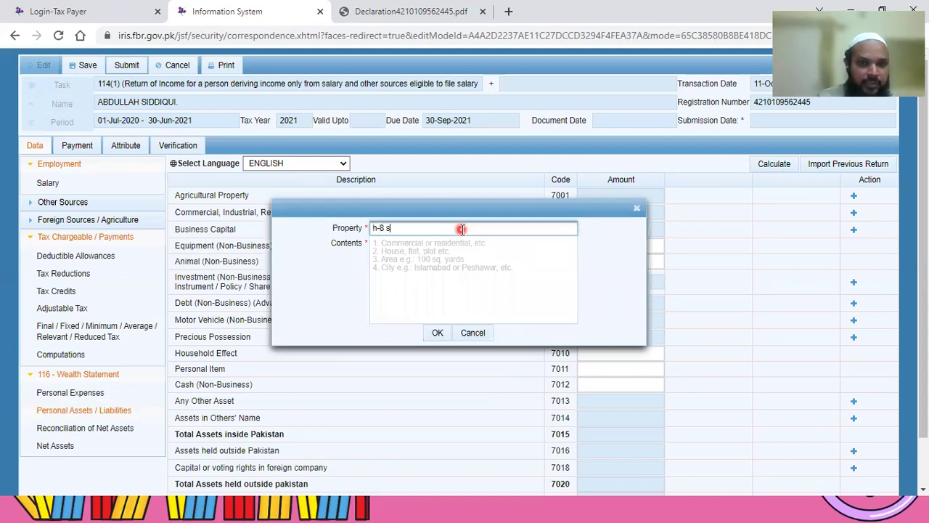
key("BackSpace")
key("BackSpace")
key("BackSpace")
key("BackSpace")
key("BackSpace")
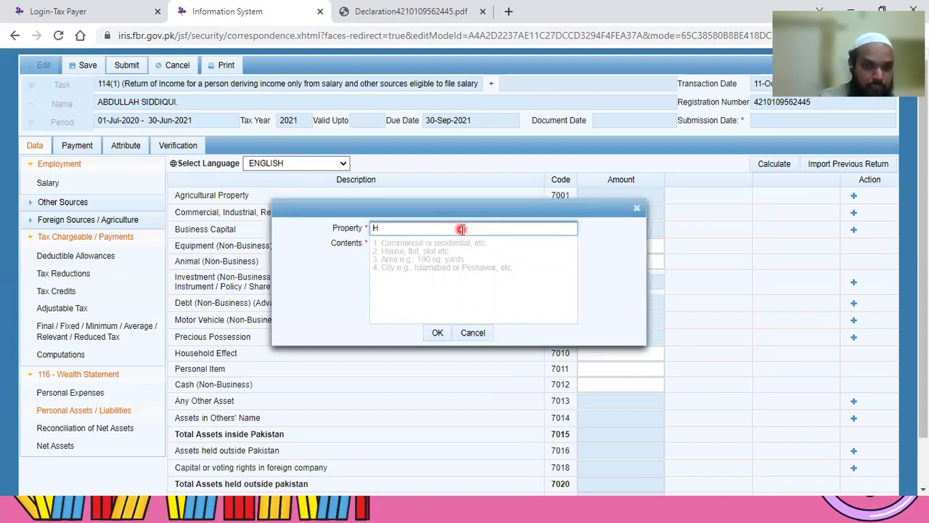
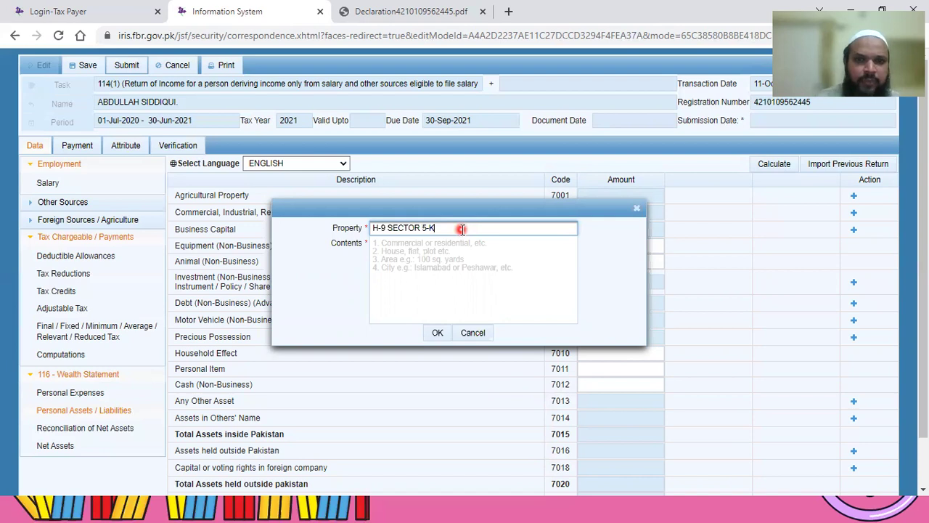
Step: Fill the contents with the area name and RESIDENTIAL PROPERTY, then add the 7002 row
left_click(434, 254)
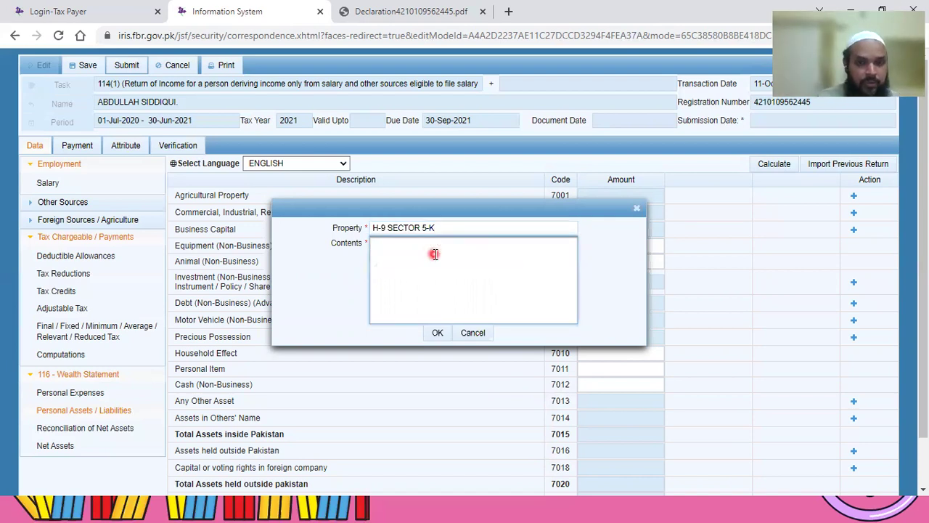
type("RE")
key("BackSpace")
key("BackSpace")
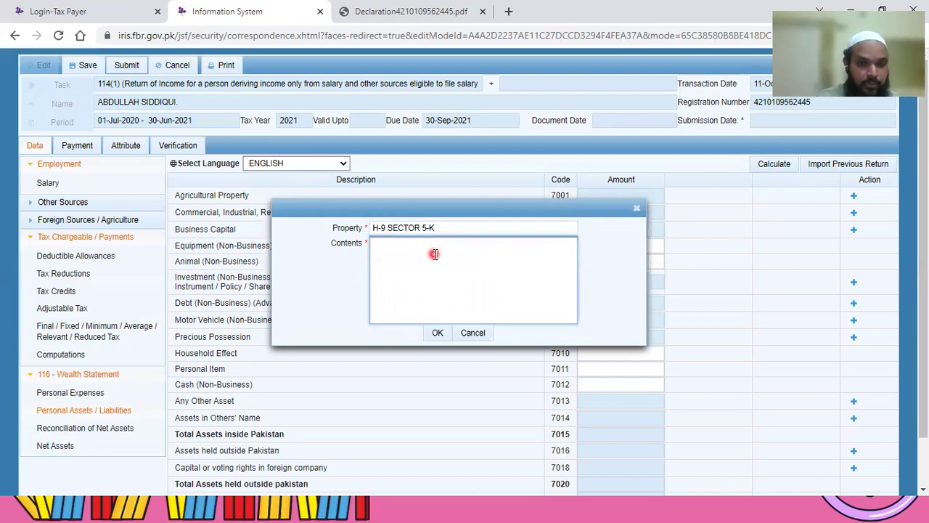
type("NORTH KARACHI")
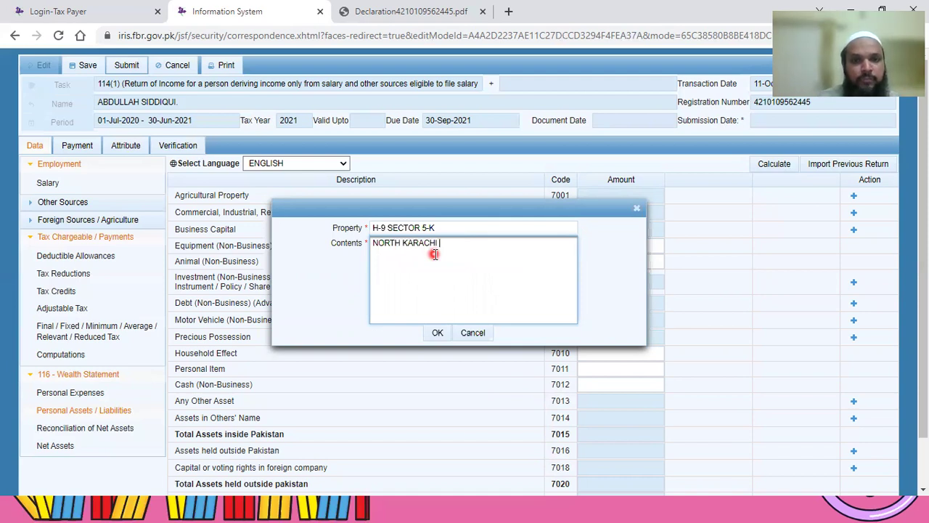
key("Return")
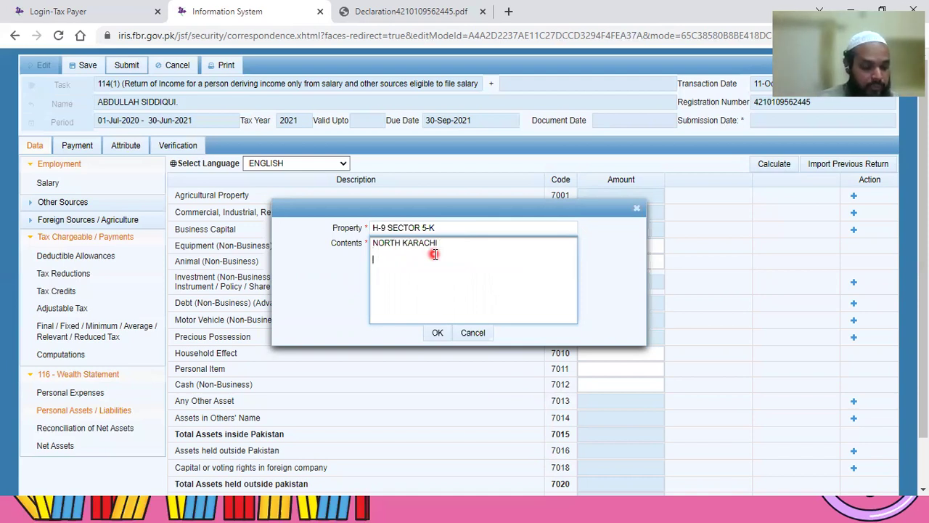
type("RESIDENTIA")
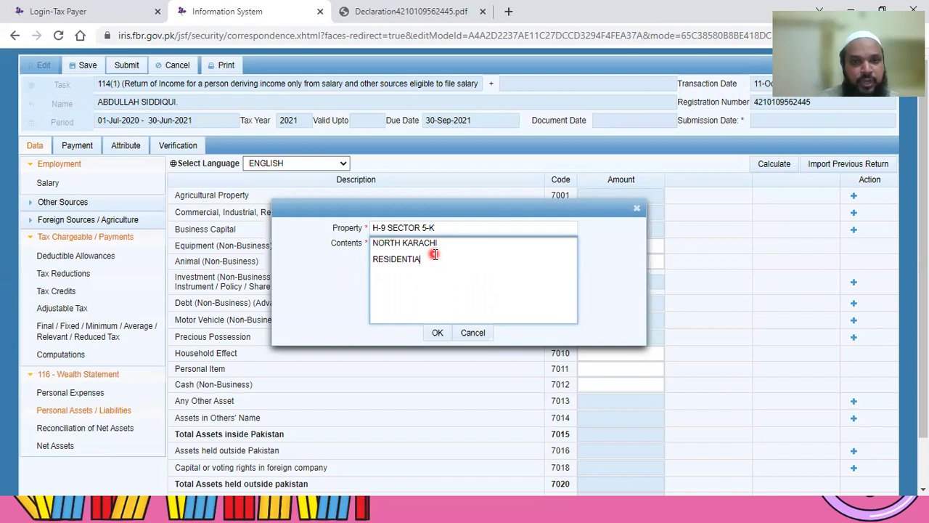
type("L PROPERTY")
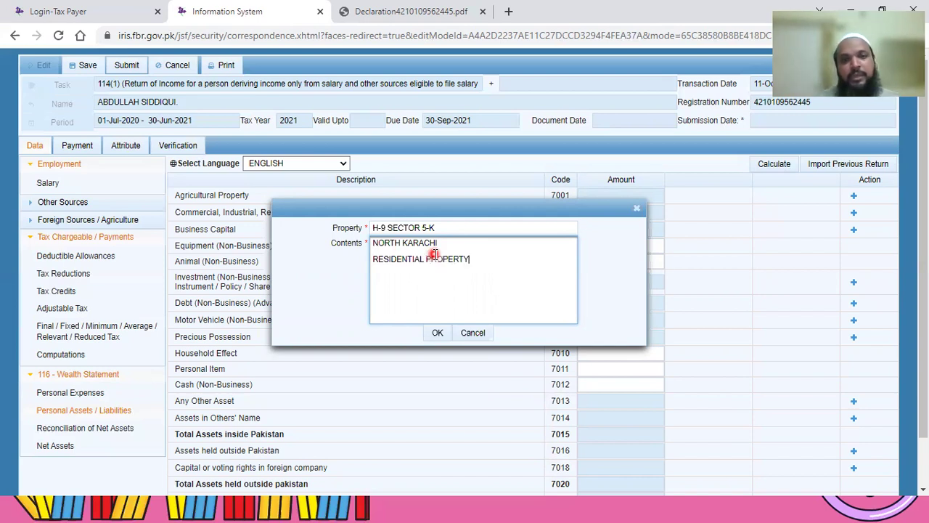
left_click(439, 334)
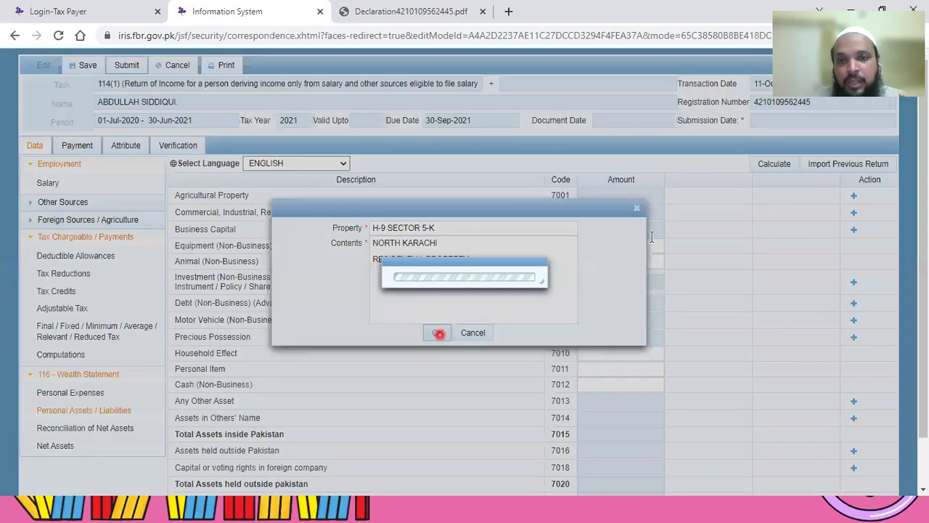
left_click(637, 234)
Step: Enter 5,000,000 as the residential property's 7002 amount
left_click(647, 234)
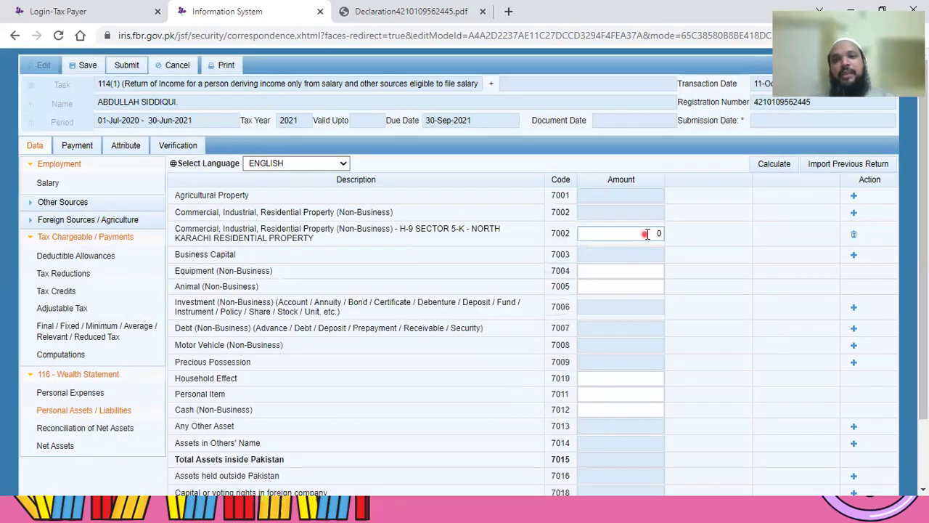
double_click(646, 234)
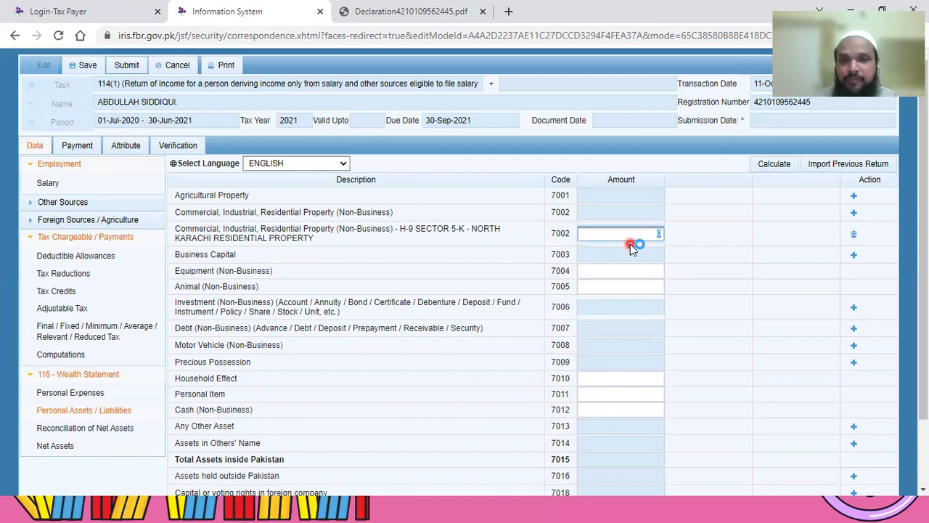
type("5000000")
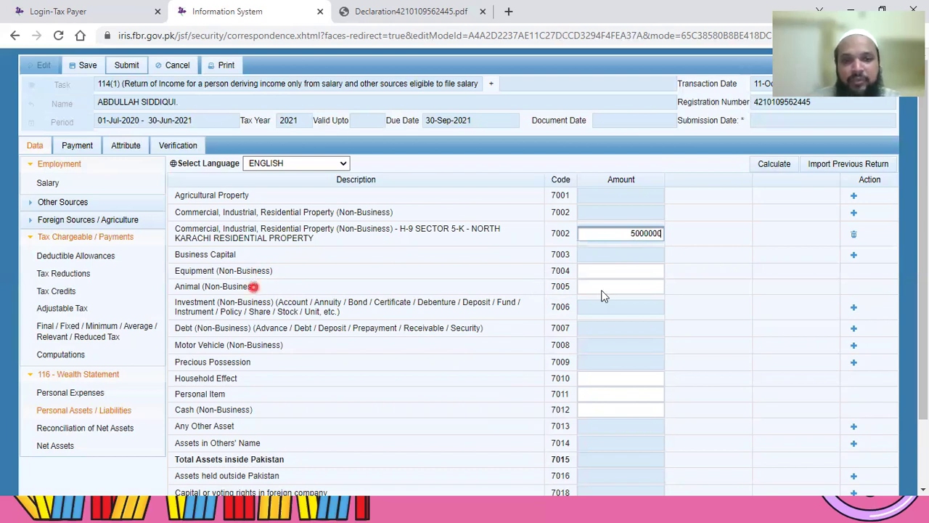
left_click(637, 289)
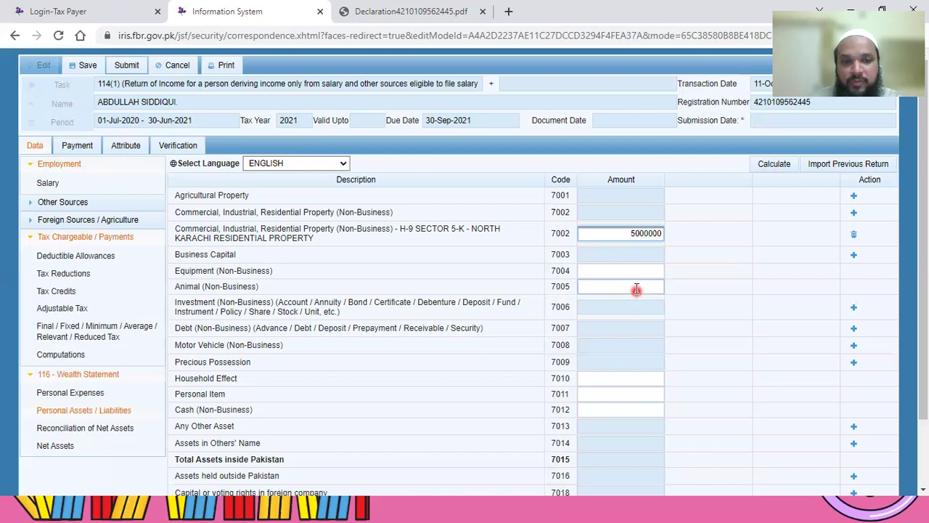
left_click(506, 293)
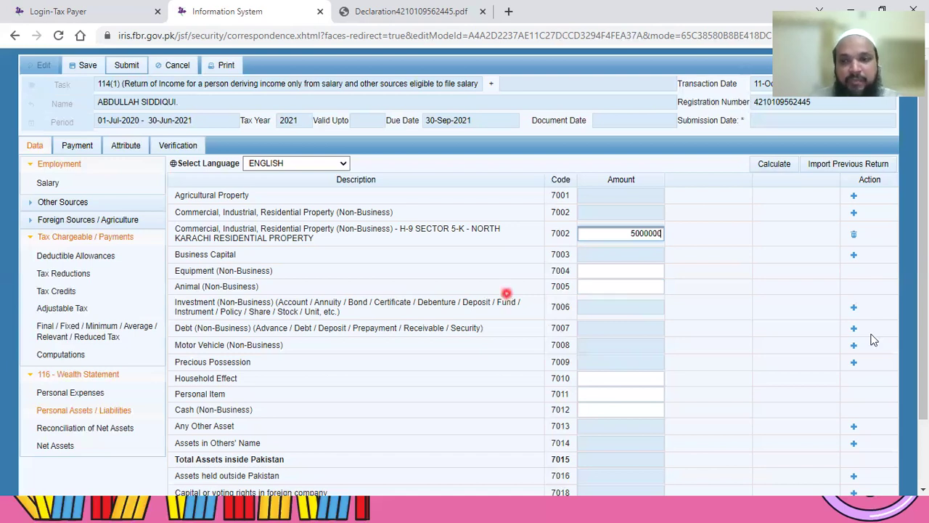
left_click(855, 311)
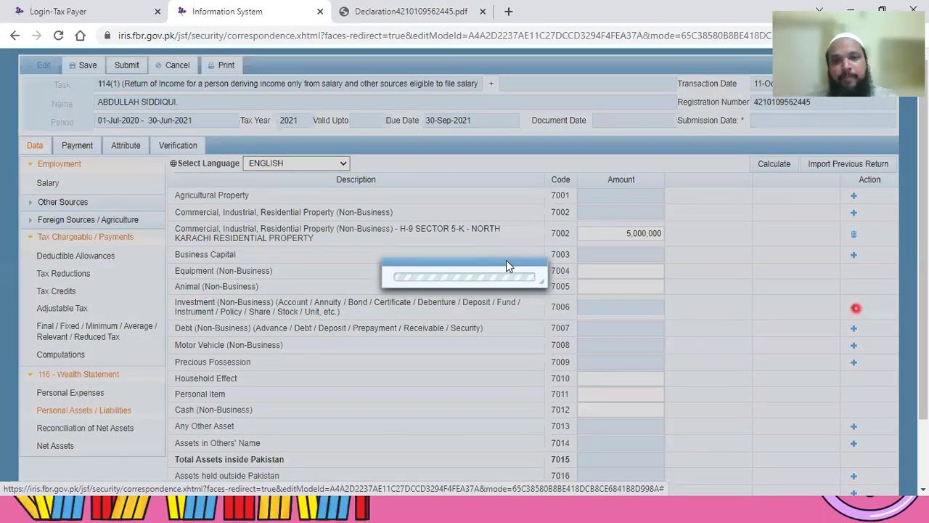
left_click(506, 260)
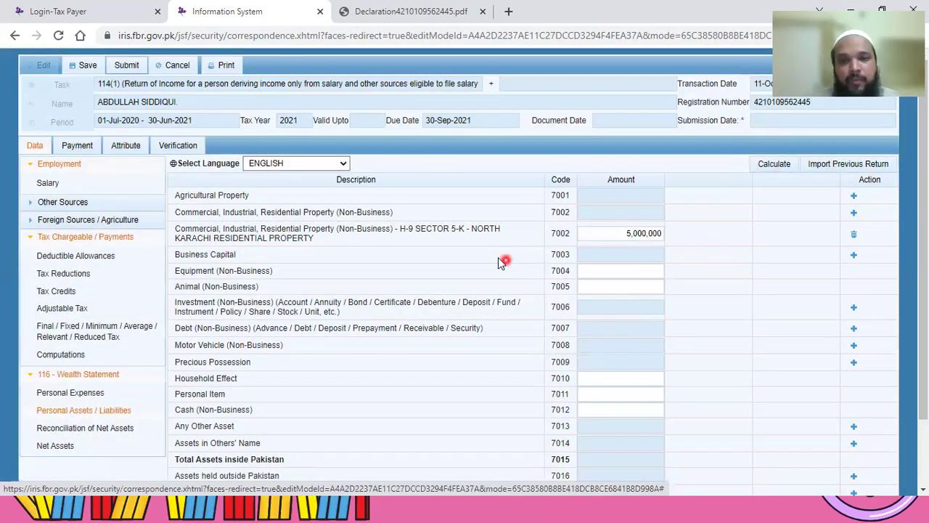
Step: Add a 7006 investment 'ACCOUNT NUMBER IBAN' with BANK NAME, BRANCH NAME, ACCOUNT TYPE CURRENT SAVING contents
left_click(855, 308)
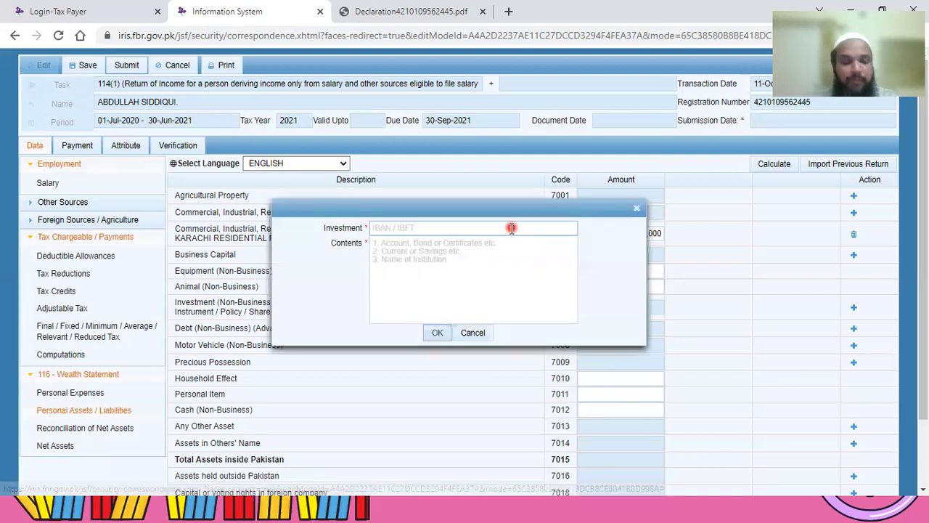
left_click(511, 228)
type("AC")
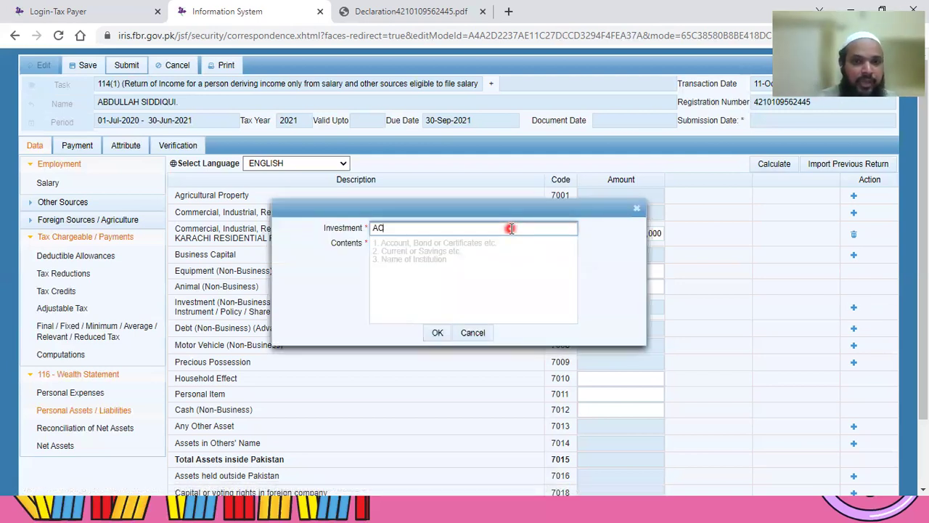
type("COUNT NUMBER IBAN")
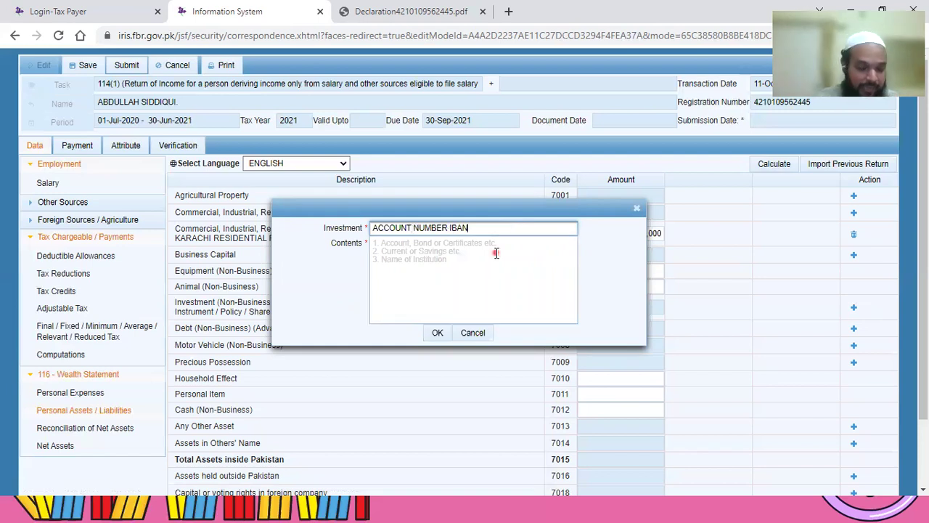
left_click(496, 253)
type("BANK NA")
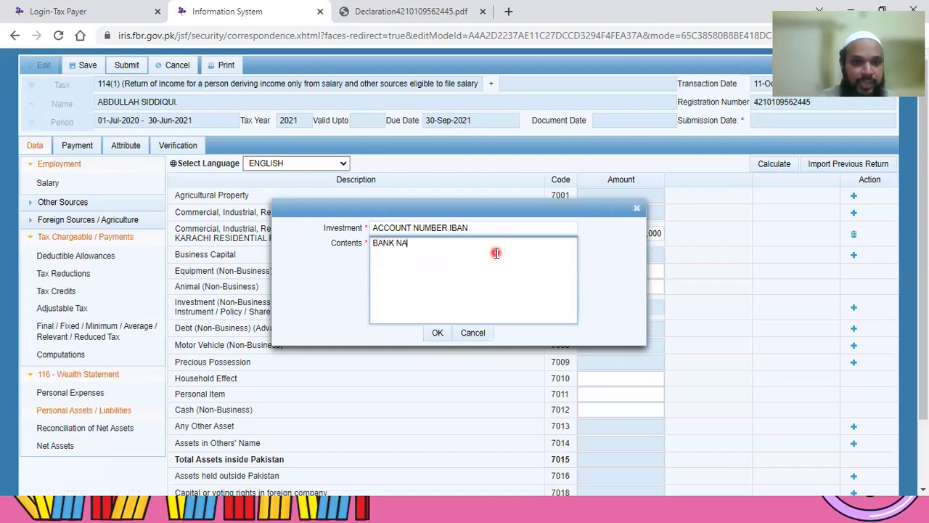
type("ME")
key("Return")
type("BRAN")
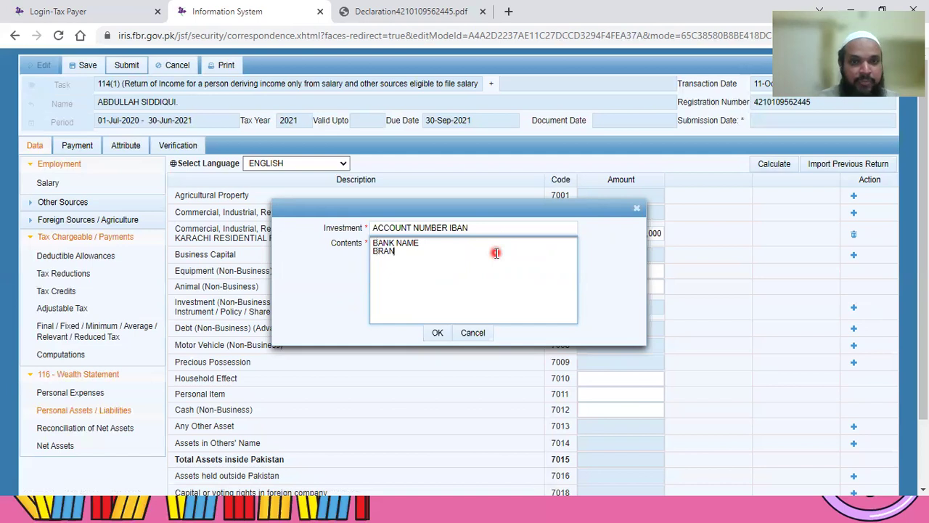
type("CH NAME")
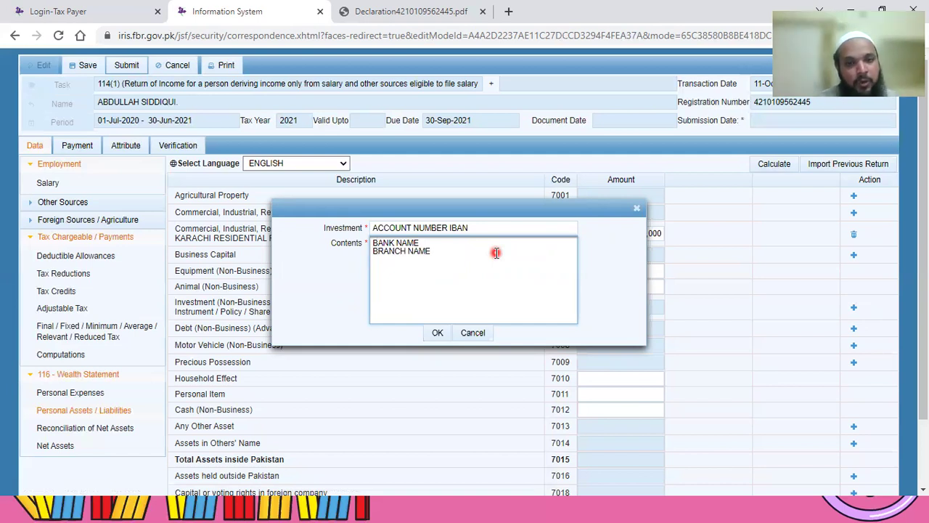
key("Return")
type("ACCOUNT")
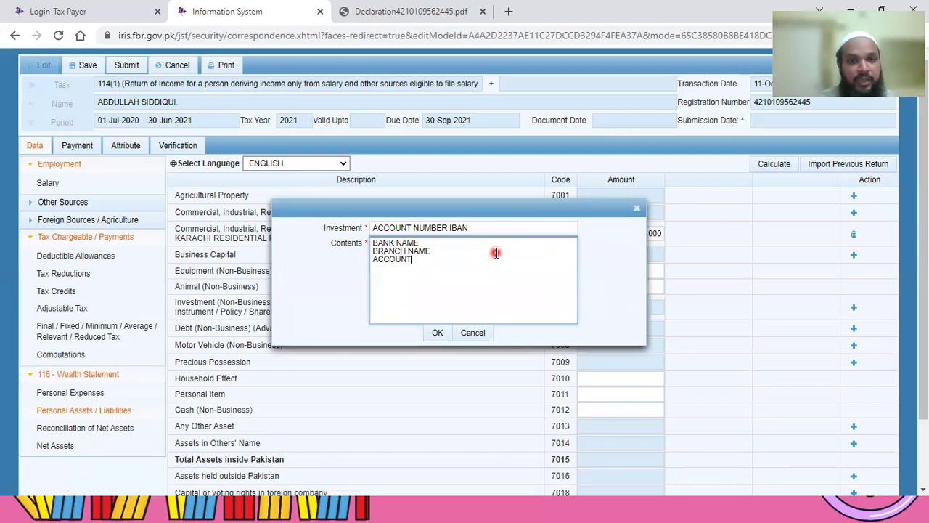
type(" TYPE CURRENT ")
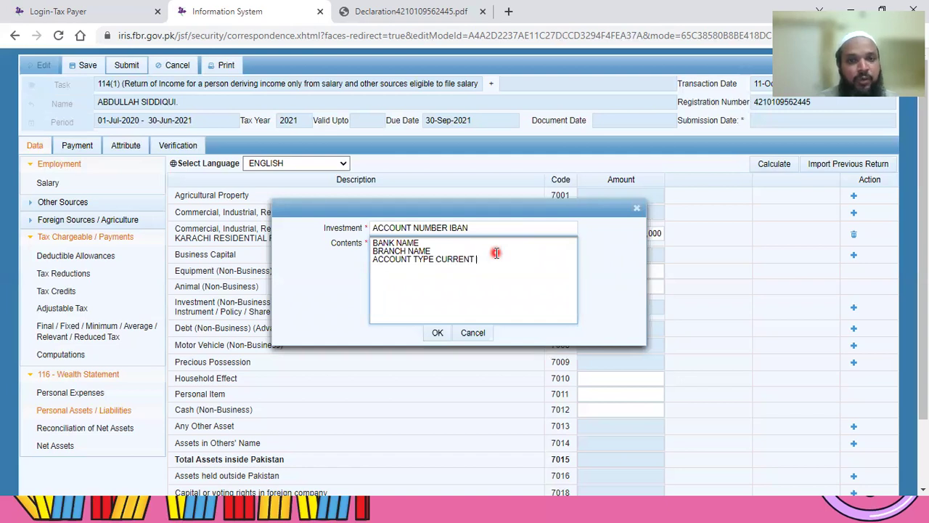
type("SA")
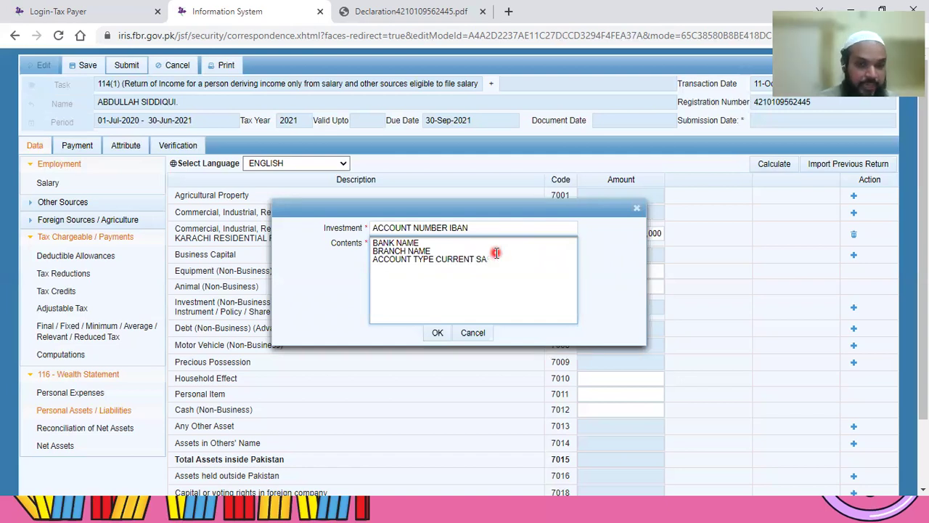
type("VING")
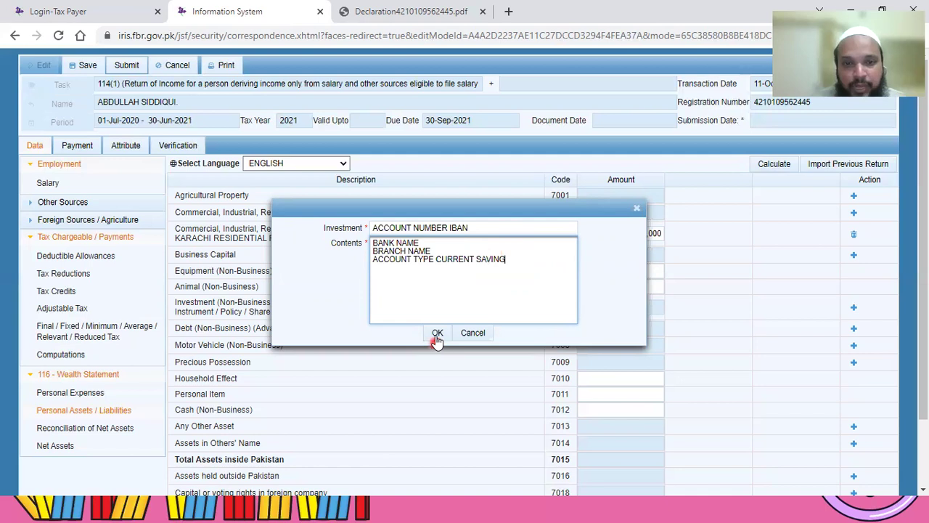
left_click(437, 333)
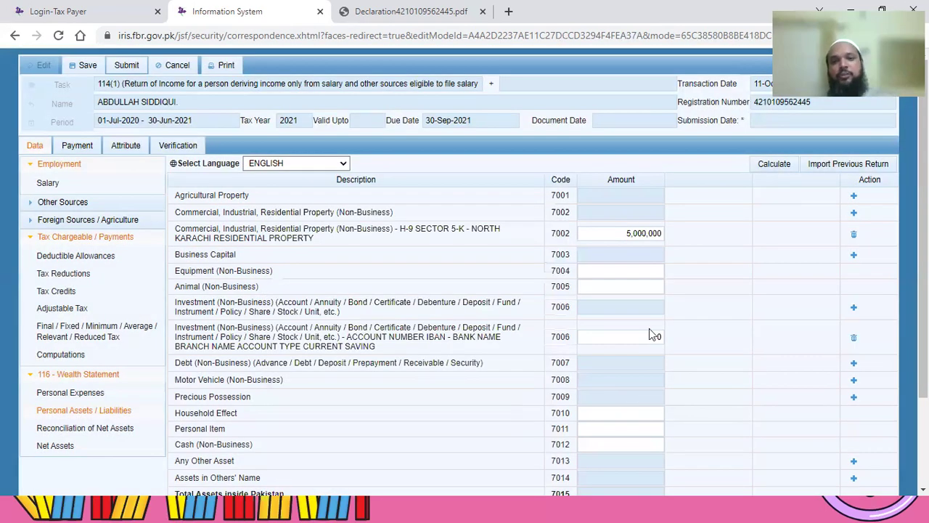
Step: Enter 50,000 as the bank account investment's 7006 amount
left_click(642, 338)
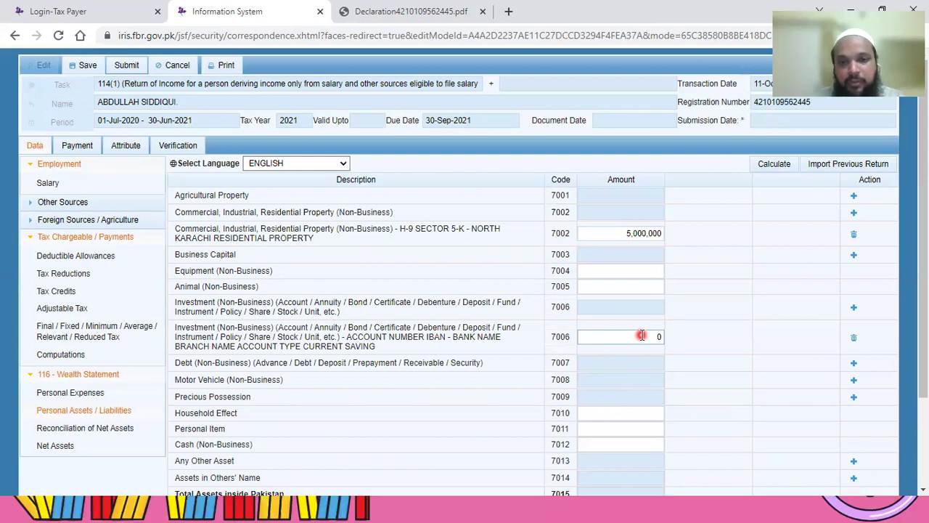
left_click(642, 335)
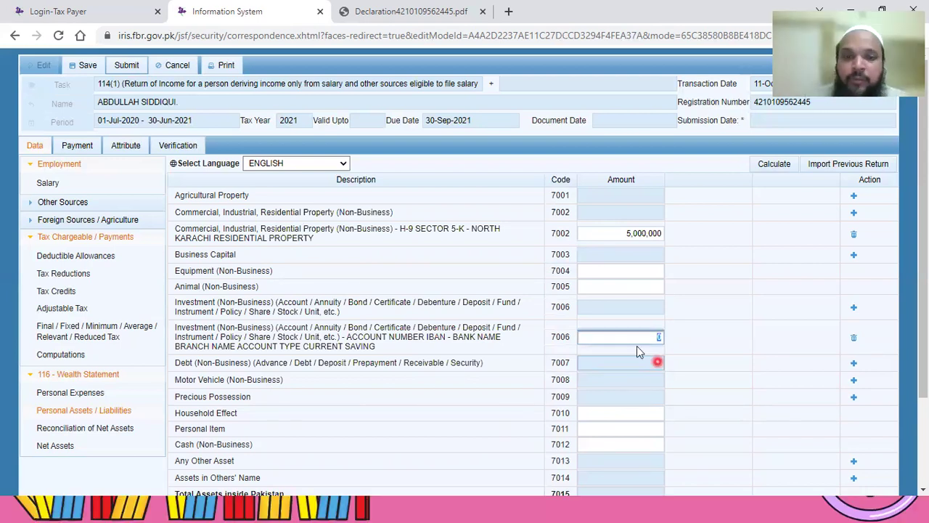
left_click(632, 343)
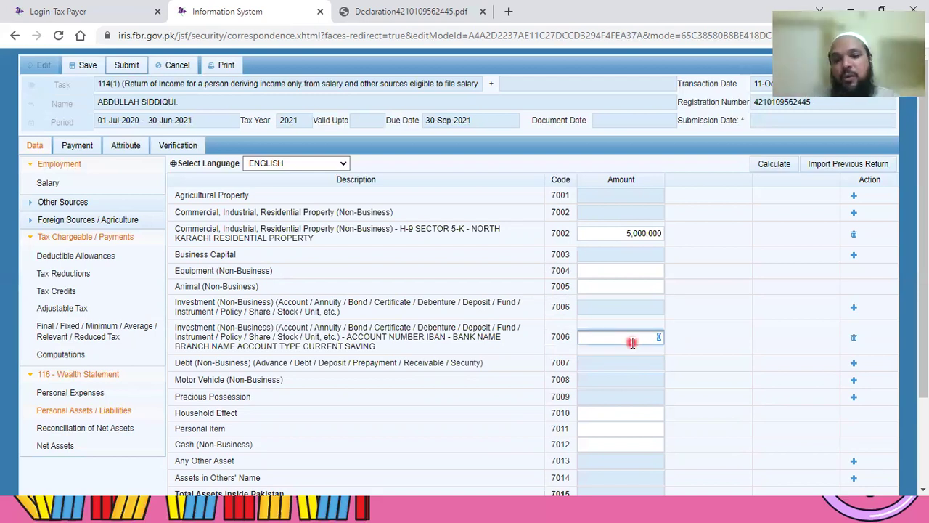
type("5")
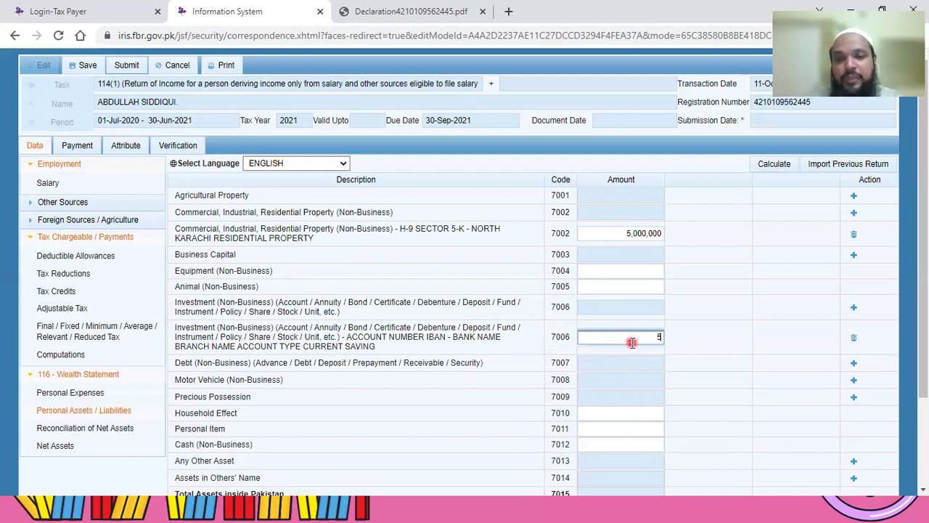
type("0000")
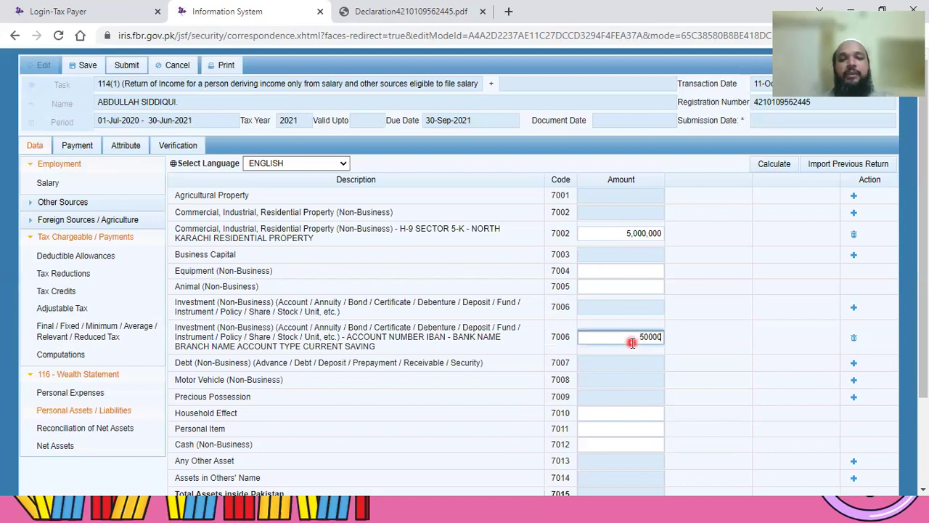
left_click(265, 361)
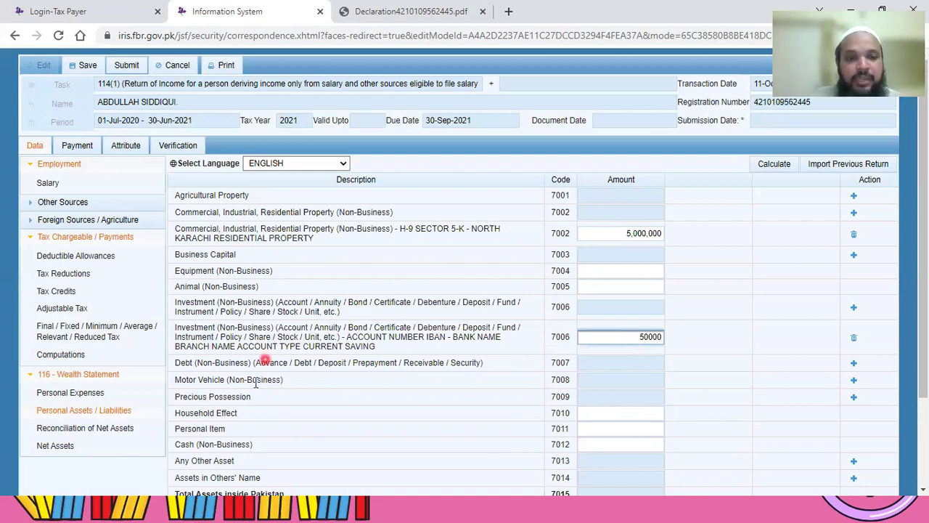
Step: Start a new Motor Vehicle (7008) asset entry
left_click(854, 383)
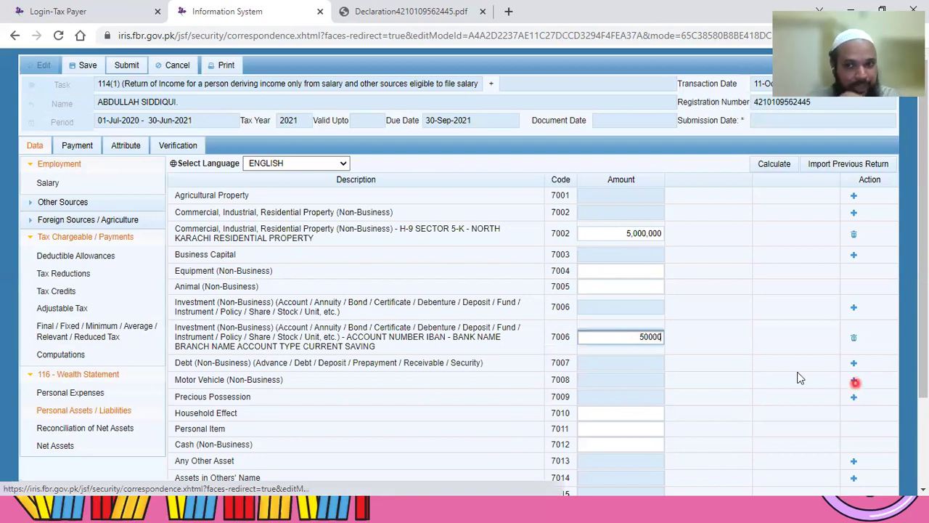
left_click(829, 387)
left_click(853, 382)
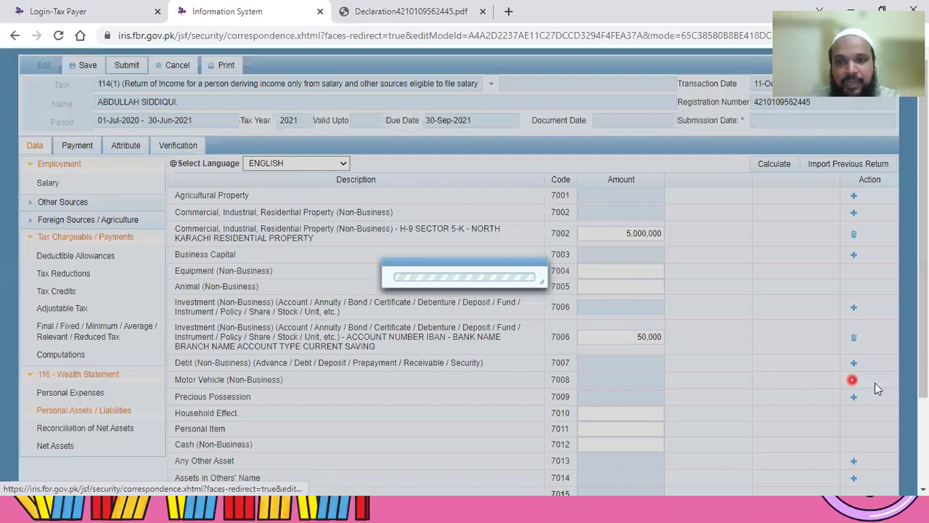
left_click(875, 383)
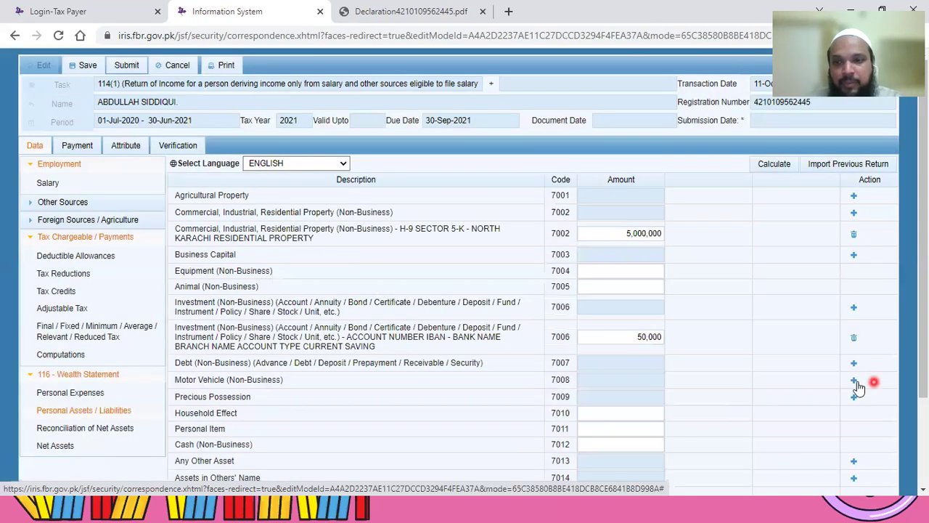
Step: Enter REGISTRATION NUMBER as the vehicle's identification in the 7008 dialog
left_click(856, 382)
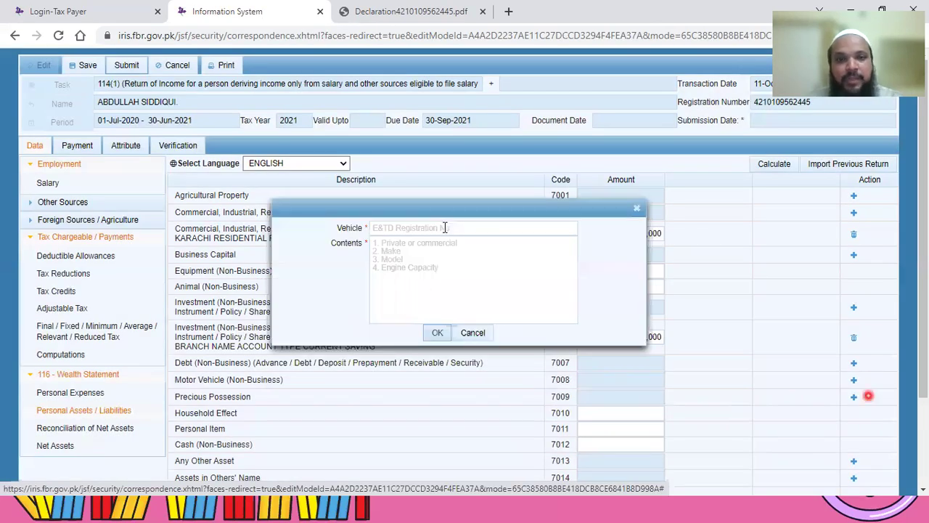
left_click(445, 228)
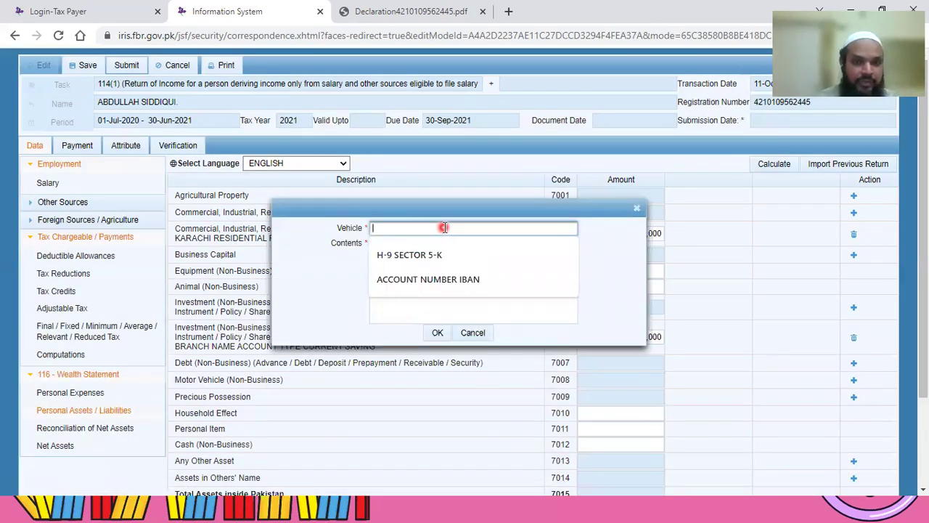
type("ve")
key("BackSpace")
key("BackSpace")
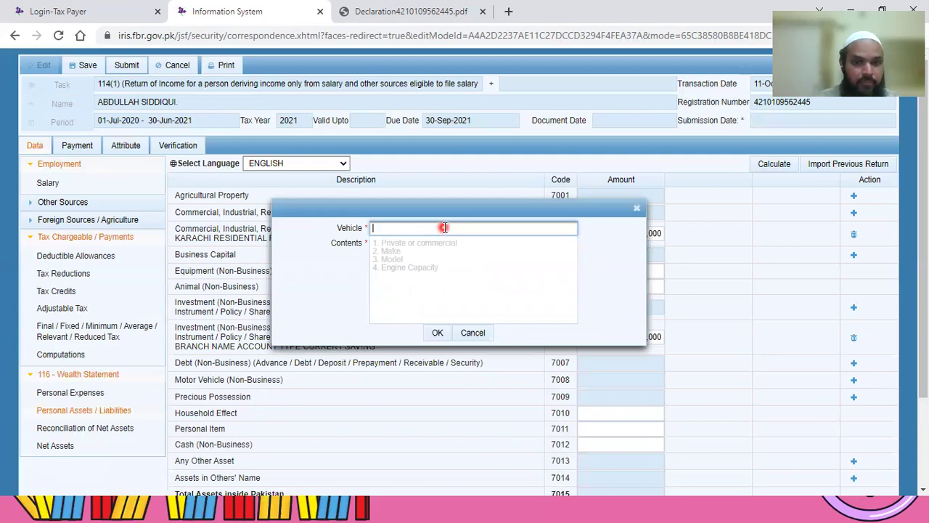
type("REGISDTR")
key("BackSpace")
key("BackSpace")
key("BackSpace")
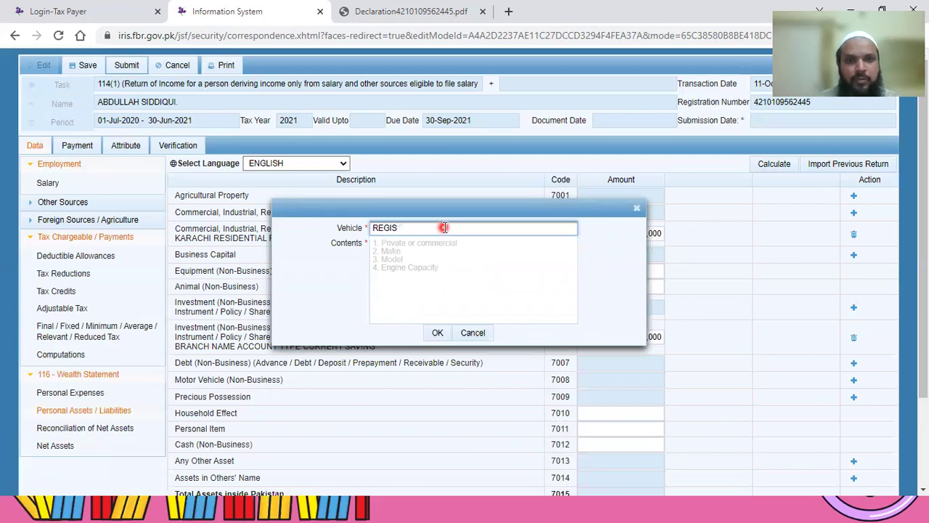
type("TRATION NO")
type("BER")
left_click(460, 274)
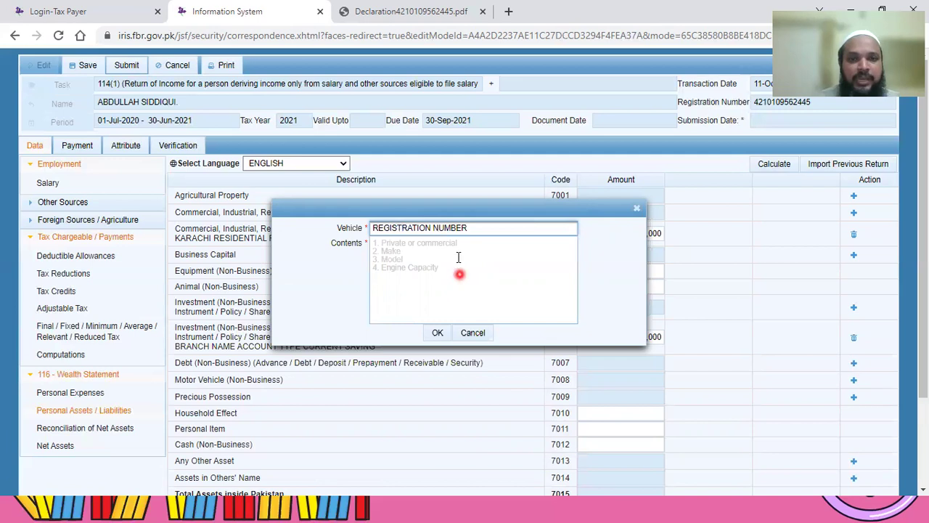
Step: Describe the vehicle as PERSONAL USE, 800 CC, SUZUKI, MODEL 2015 and add the row
left_click(458, 257)
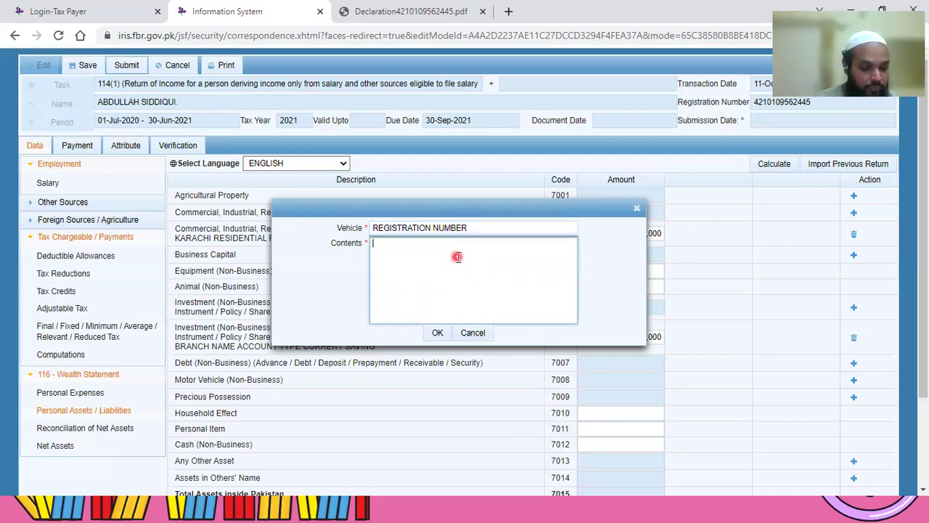
type("PERSO")
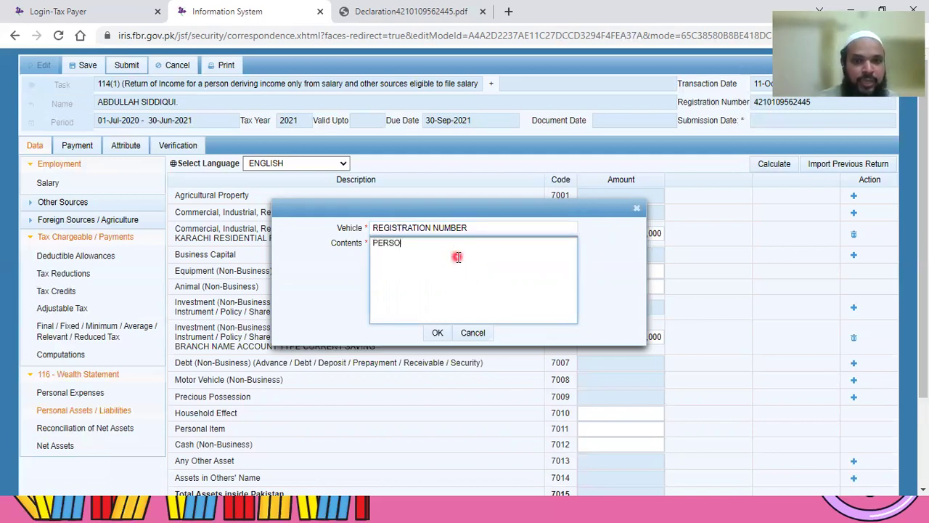
type("NAL USE")
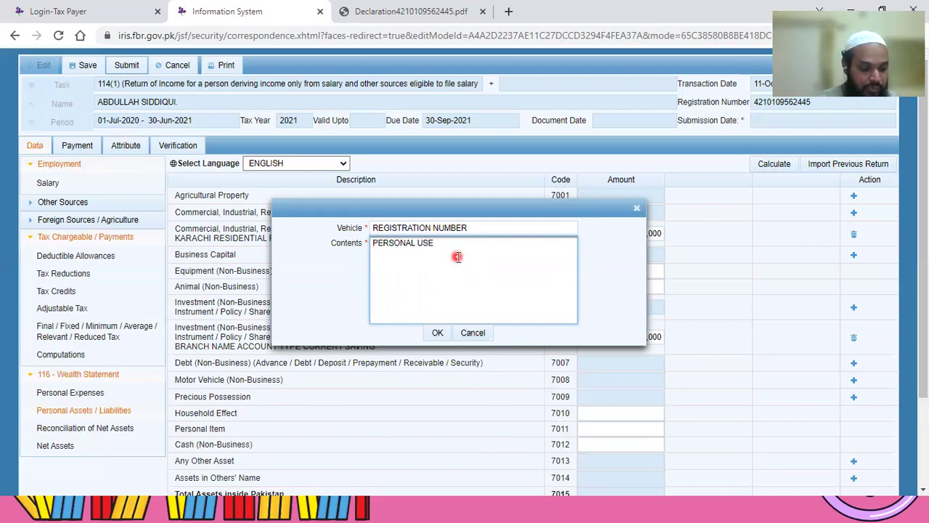
key("Return")
type("800")
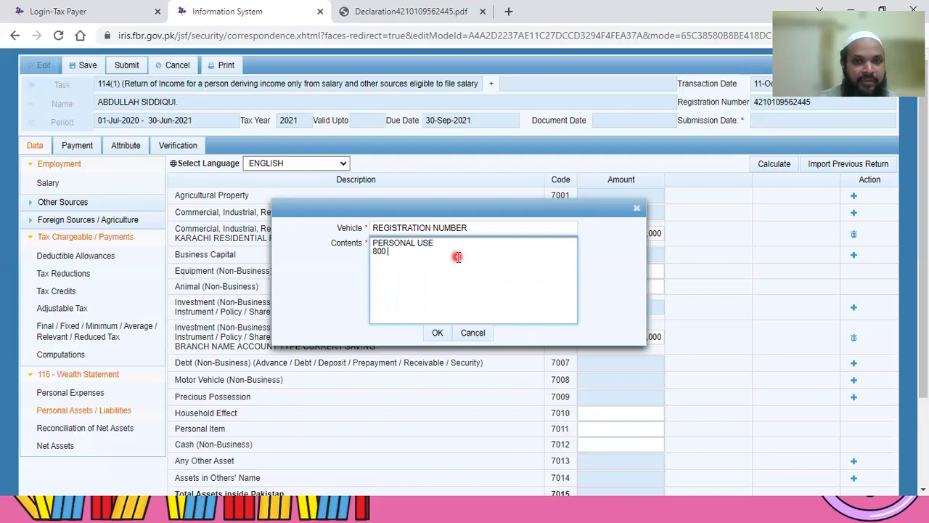
type(" CC")
key("Return")
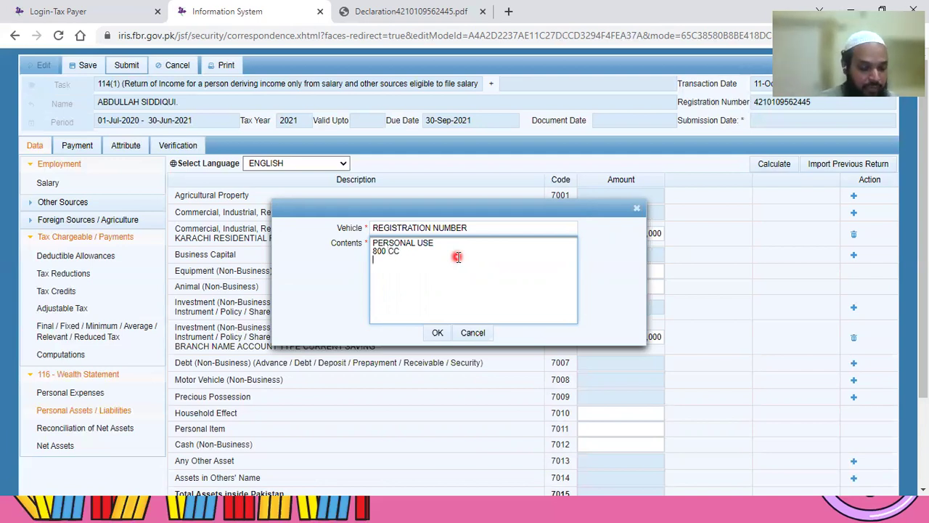
type("SUZKU")
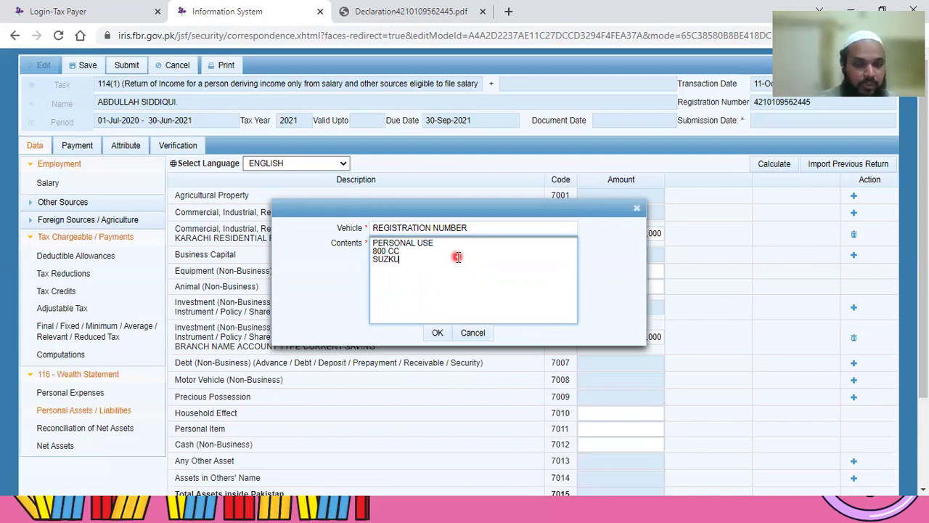
key("BackSpace")
key("BackSpace")
type("UKI")
key("Return")
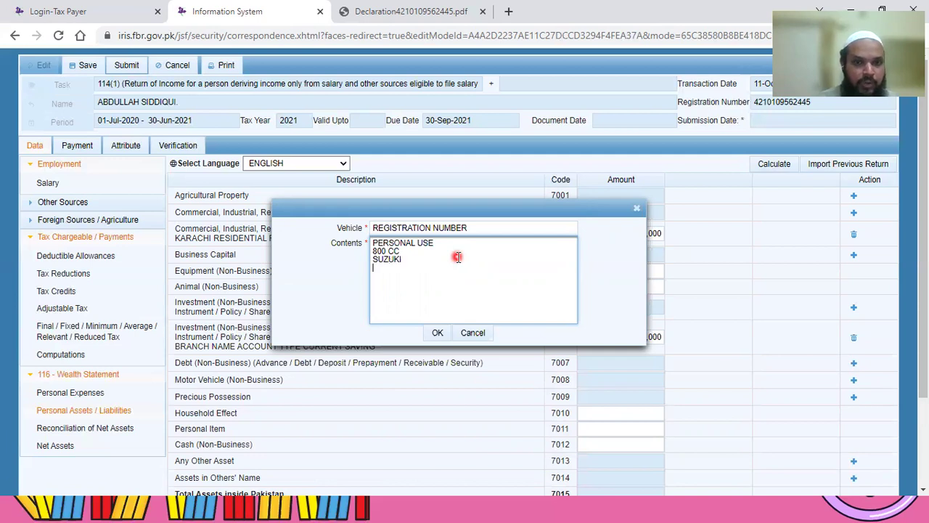
type("MODEL 2015")
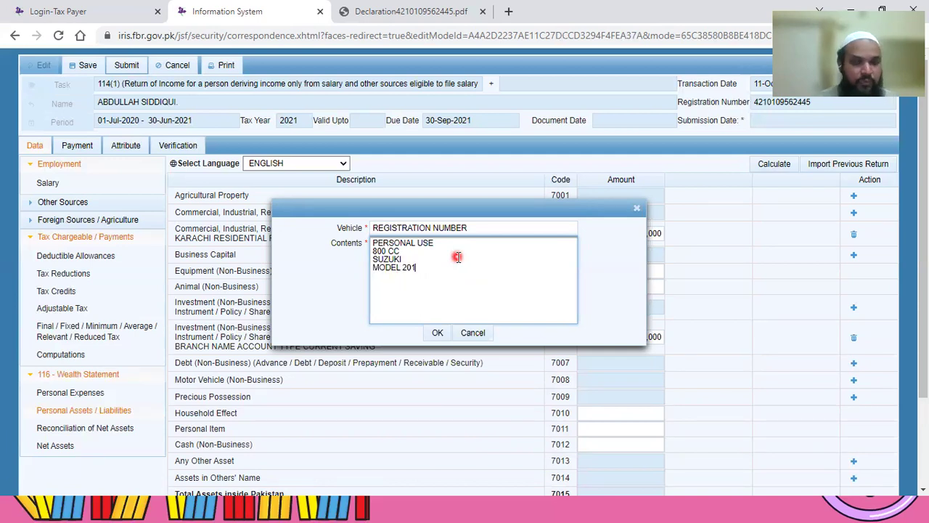
left_click(436, 339)
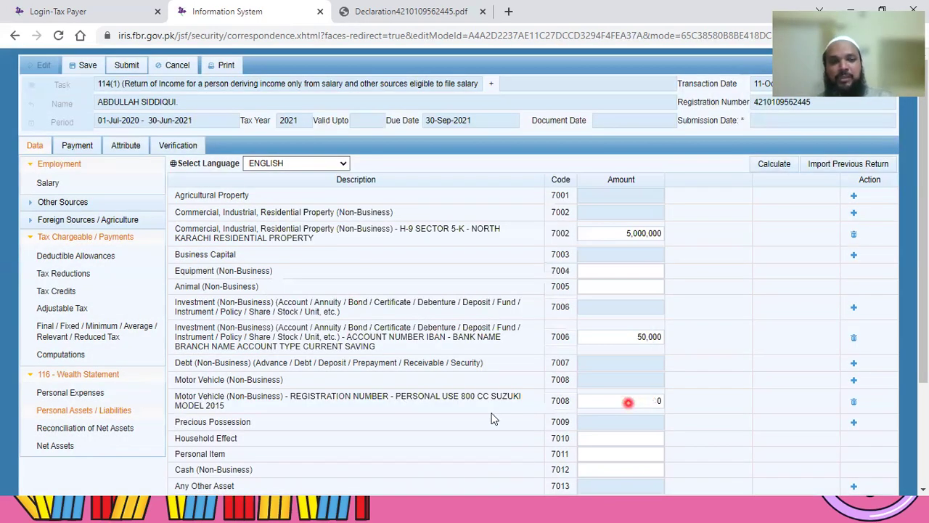
Step: Value the Suzuki vehicle at 1,000,000 in its 7008 Amount field
left_click(642, 403)
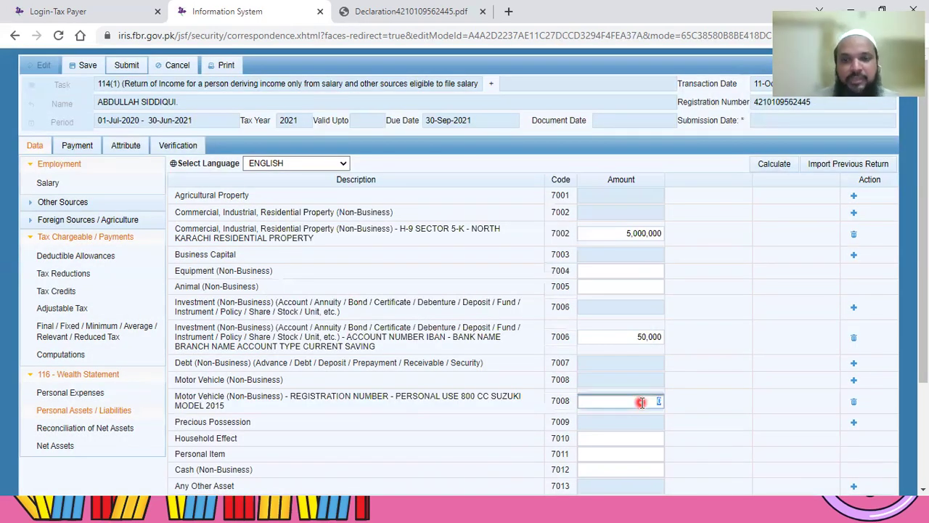
type("10")
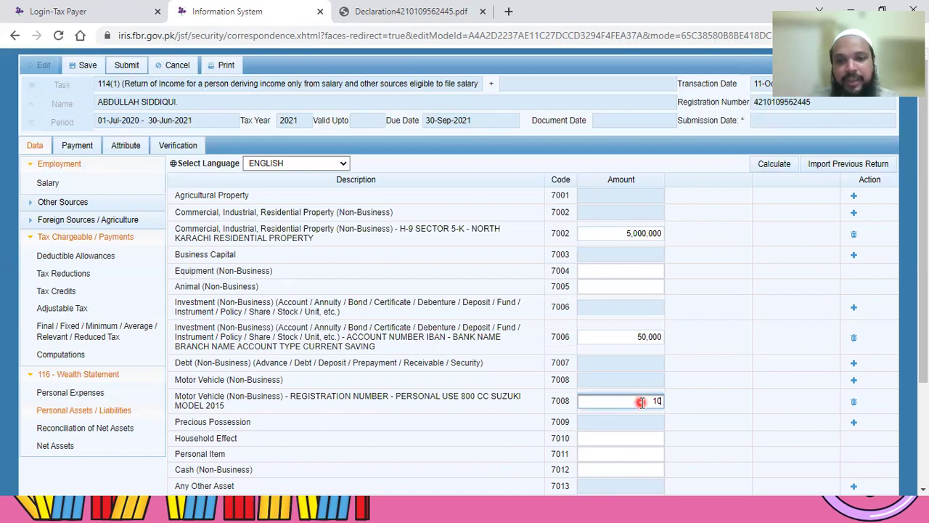
type("0000")
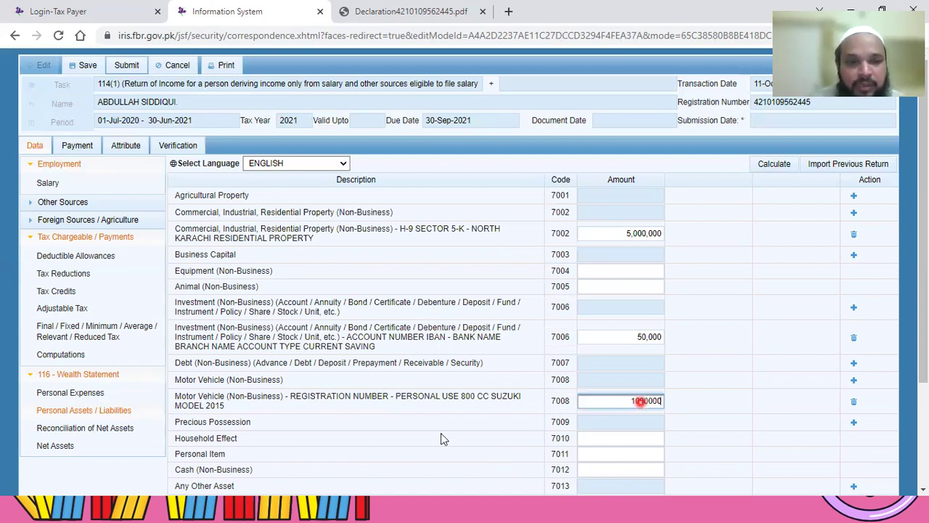
scroll(635, 385, "down", 1)
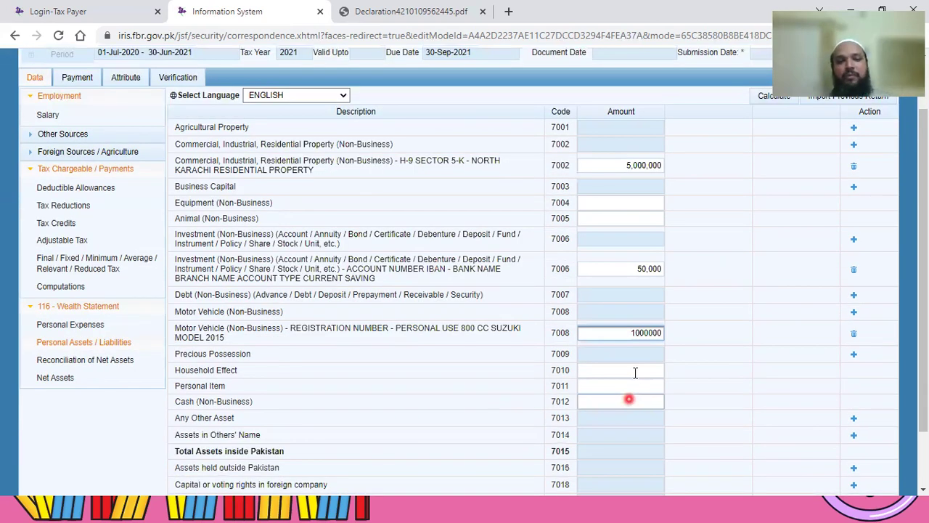
left_click(634, 372)
left_click(224, 364)
left_click(225, 408)
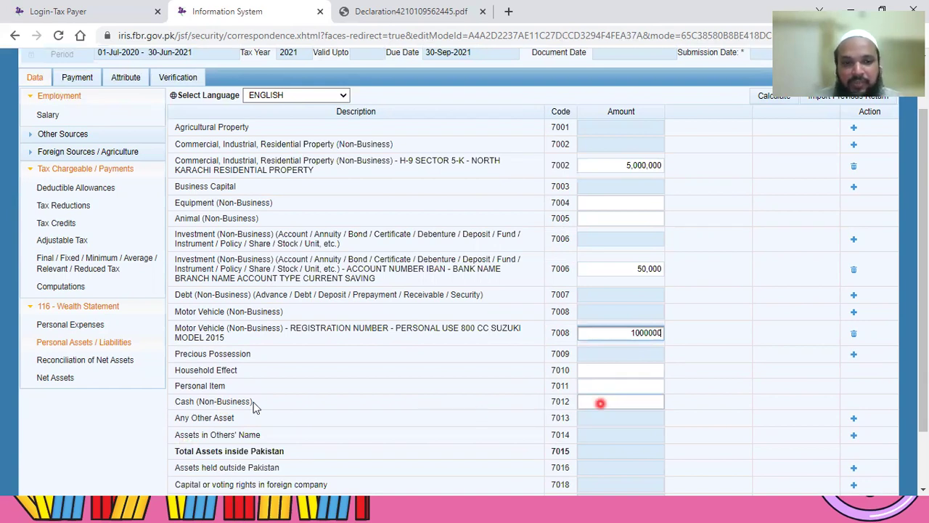
left_click(253, 403)
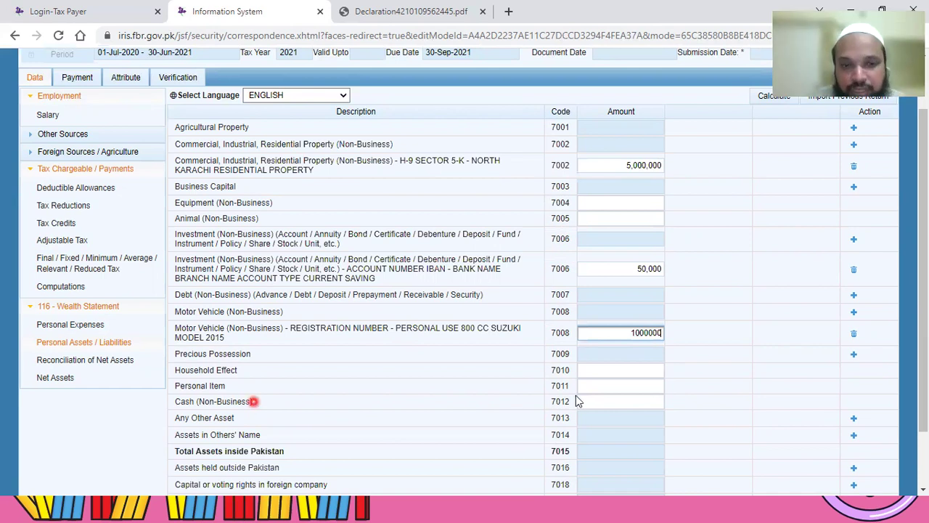
left_click(595, 401)
scroll(599, 360, "down", 1)
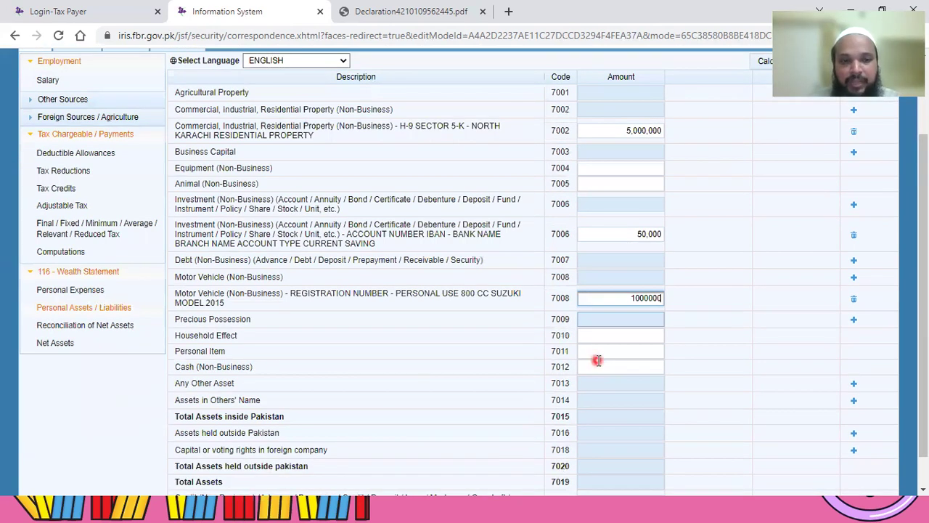
scroll(138, 296, "down", 1)
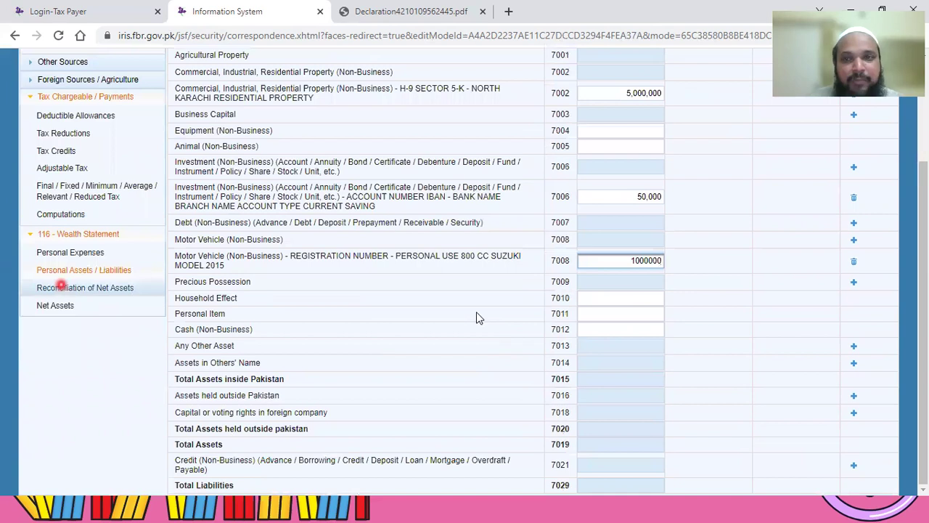
scroll(755, 196, "up", 3)
Step: Recalculate so total assets read 6,050,000, then open Reconciliation of Net Assets
left_click(777, 166)
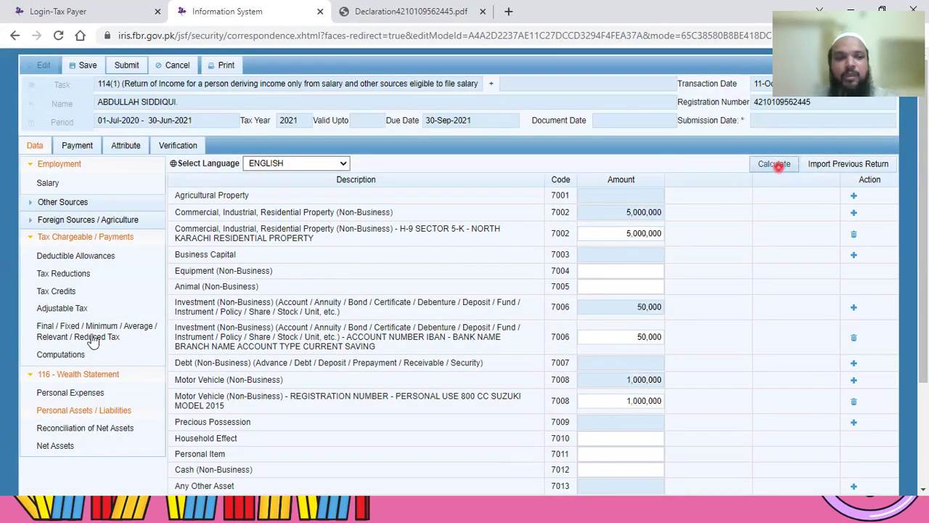
scroll(102, 320, "down", 2)
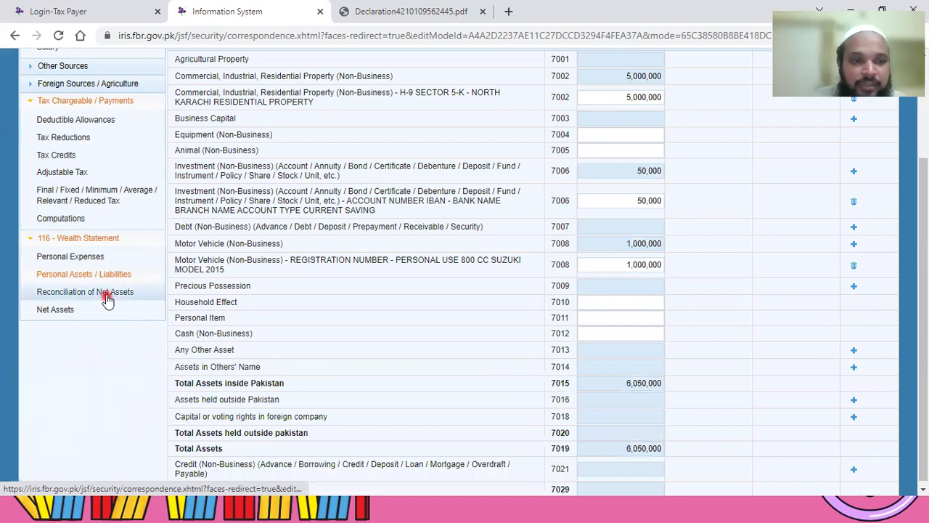
left_click(107, 296)
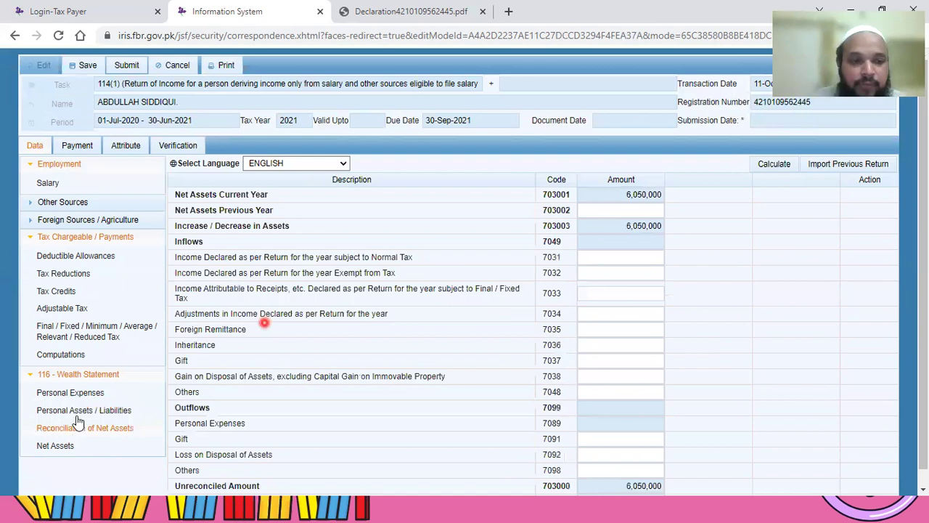
Step: Enter 6,000,000 as previous-year net assets and recalculate the reconciliation
left_click(98, 410)
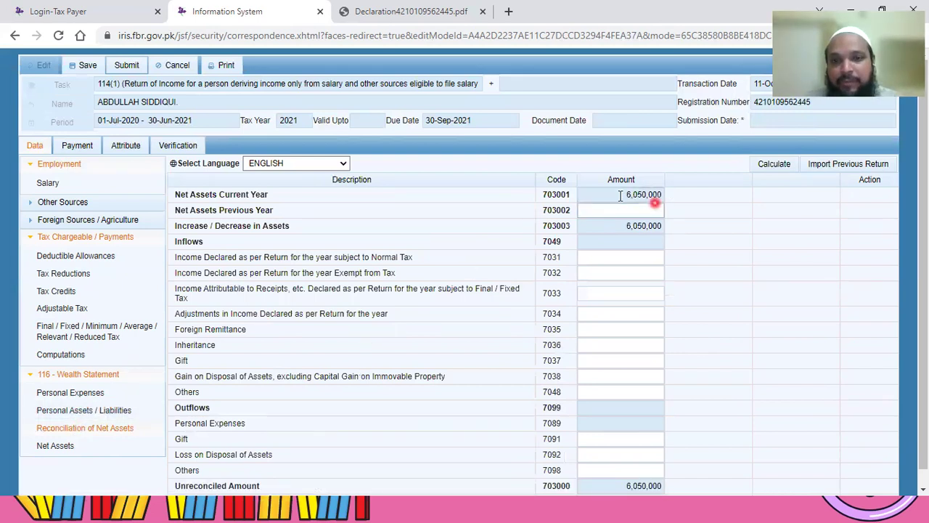
left_click(661, 194)
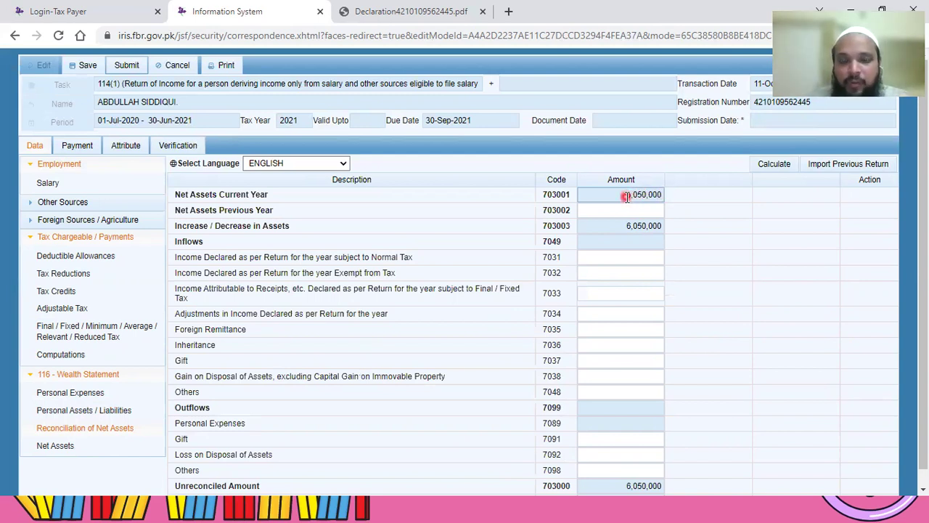
left_click(604, 210)
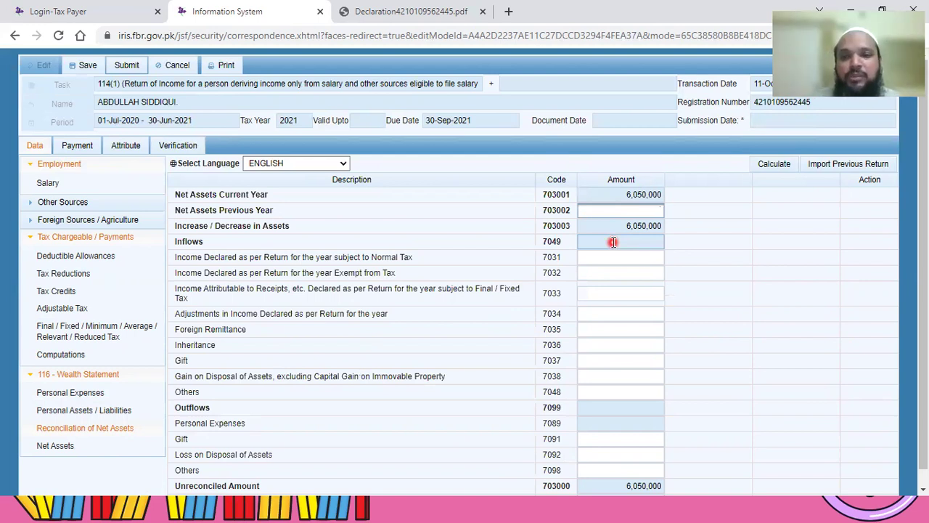
type("6000000")
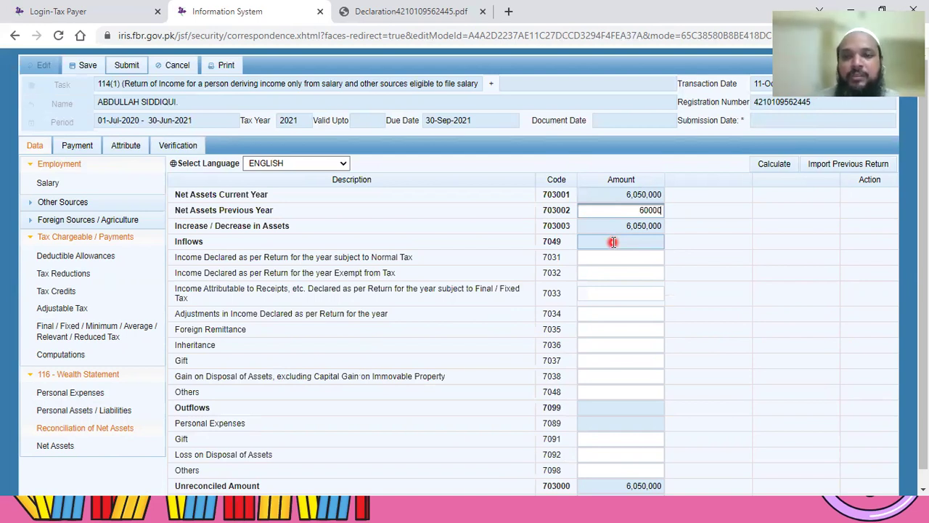
left_click(772, 169)
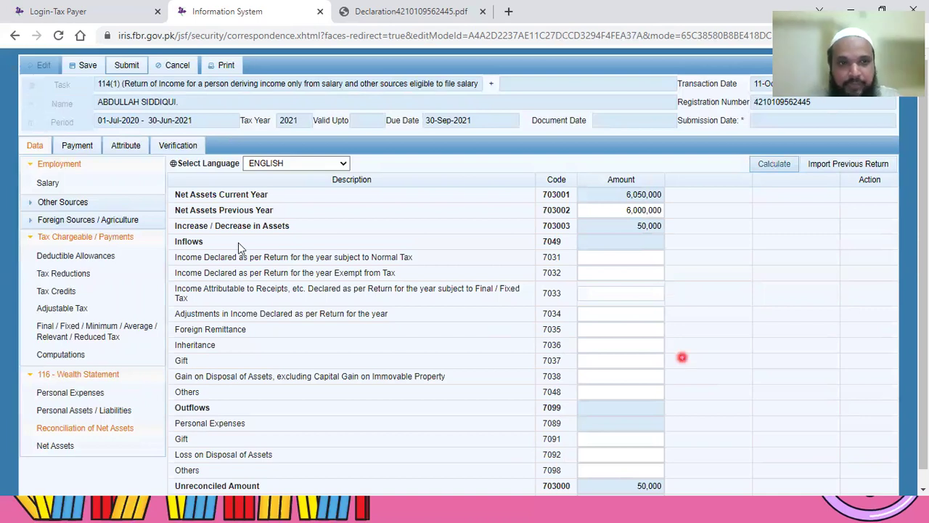
Step: Enter 800,000 as income subject to normal tax and recalculate, leaving -750,000 unreconciled
left_click(624, 257)
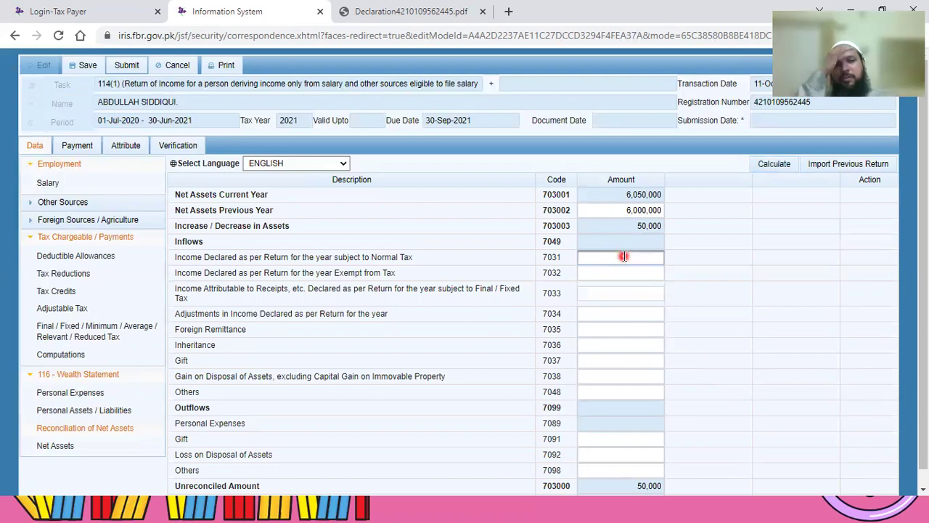
left_click(54, 185)
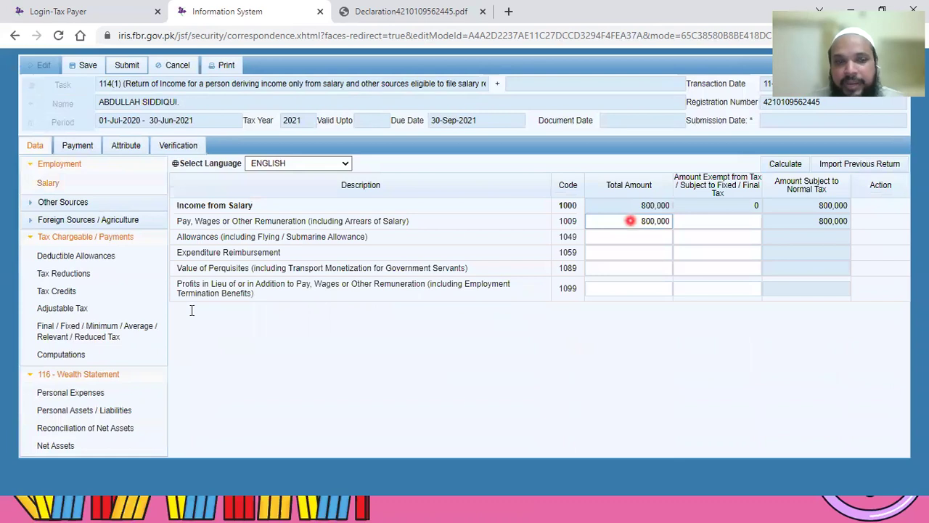
left_click(75, 430)
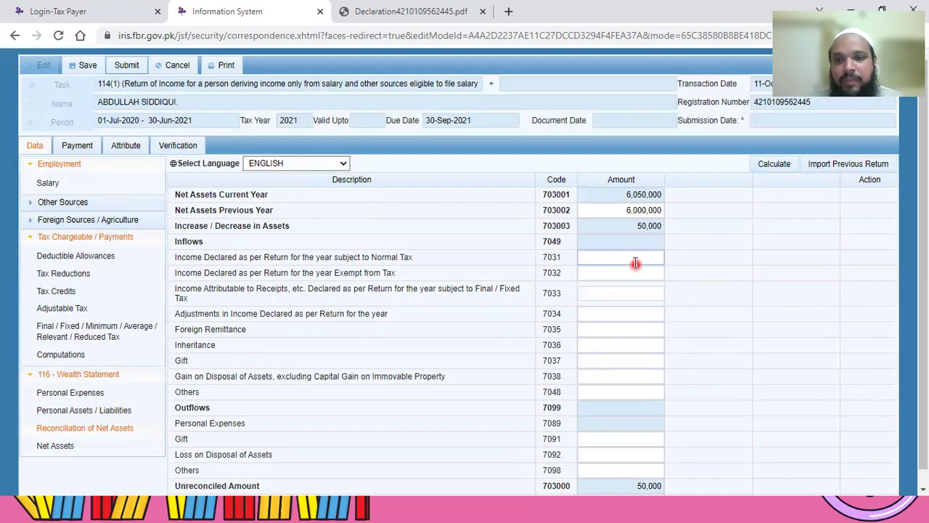
left_click(635, 261)
type("600000")
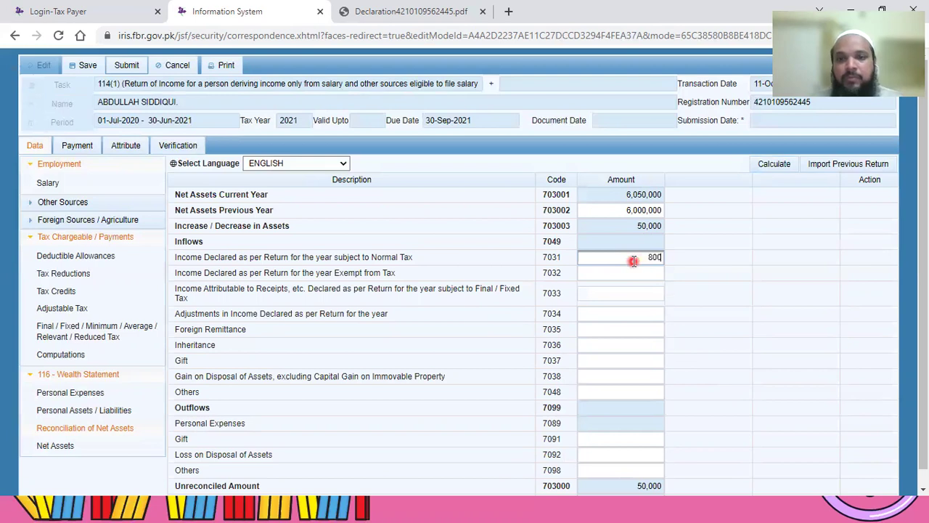
left_click(773, 164)
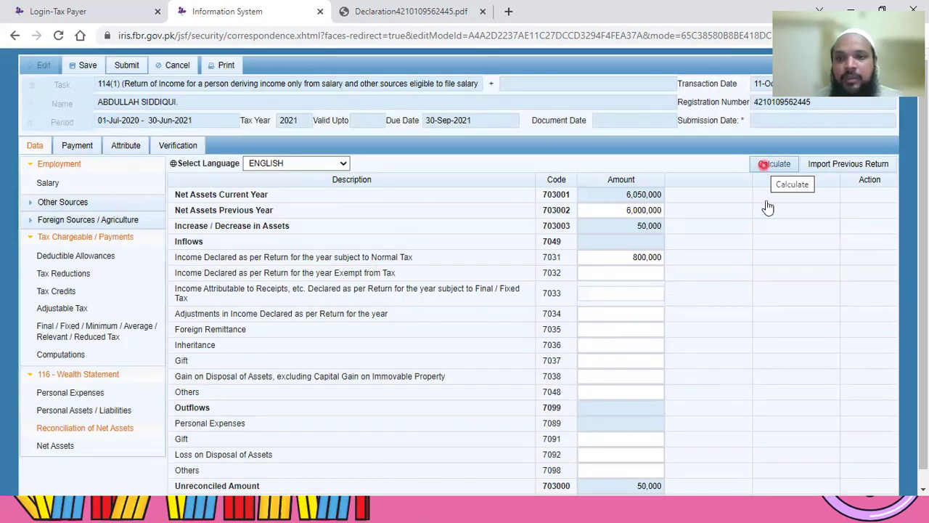
scroll(656, 340, "down", 1)
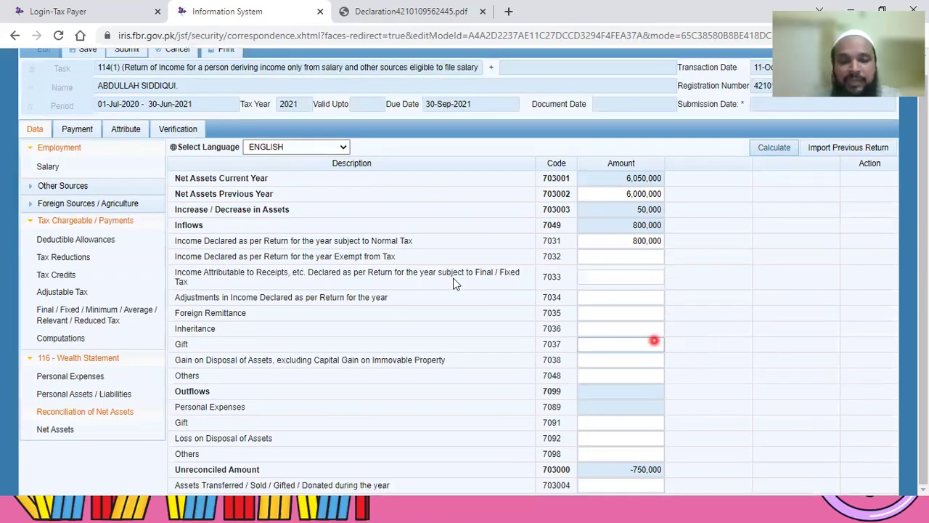
left_click(631, 473)
left_click(641, 482)
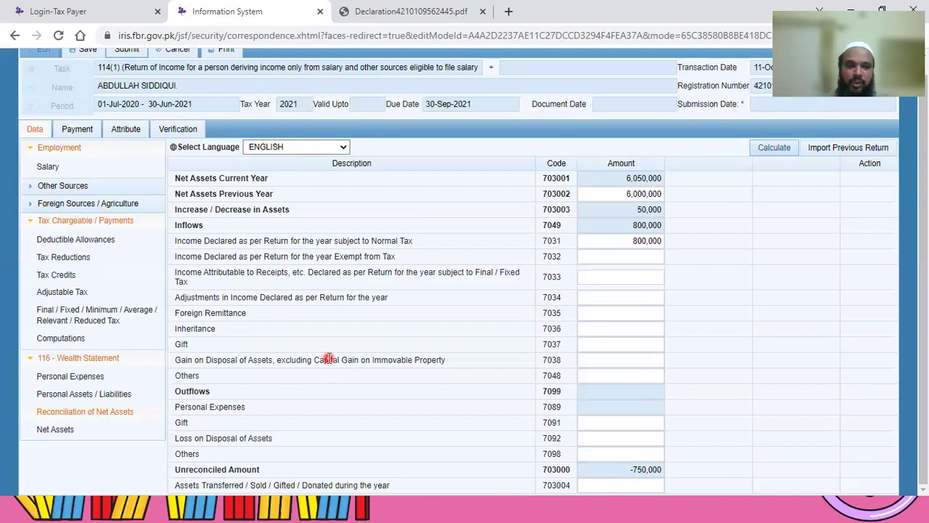
Step: Enter 750,000 as other personal / household expenses (7087) and recalculate
left_click(73, 377)
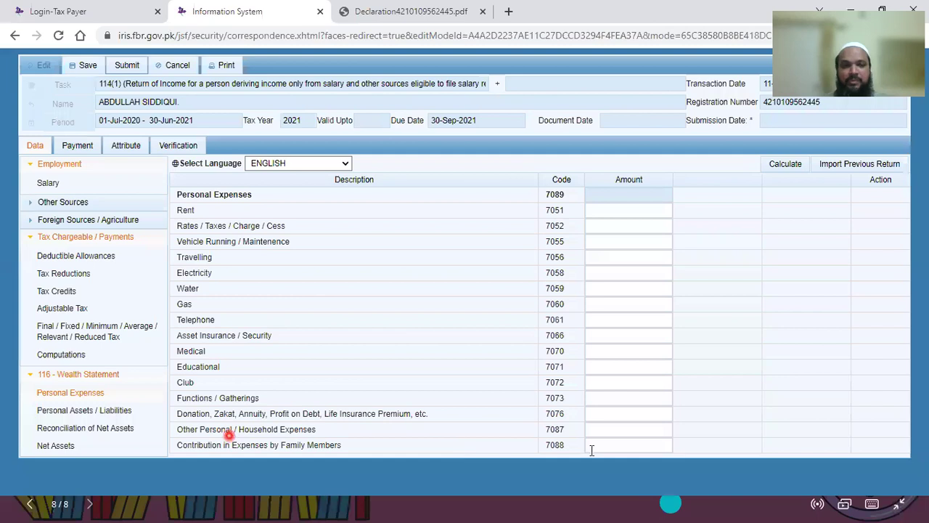
left_click(627, 427)
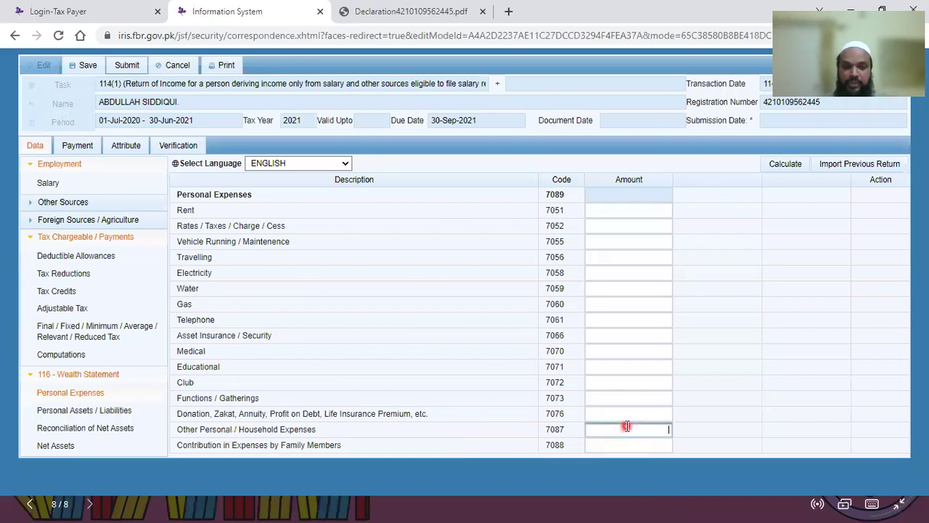
type("750000")
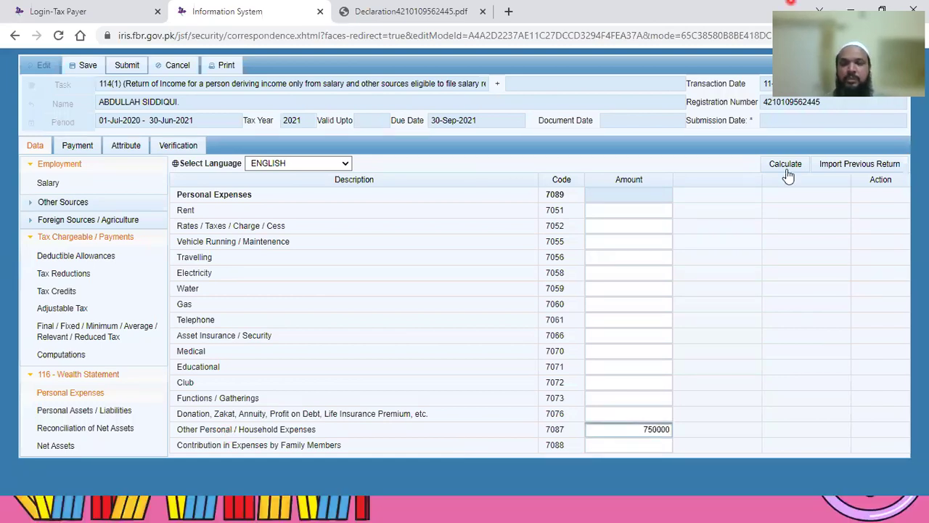
left_click(792, 167)
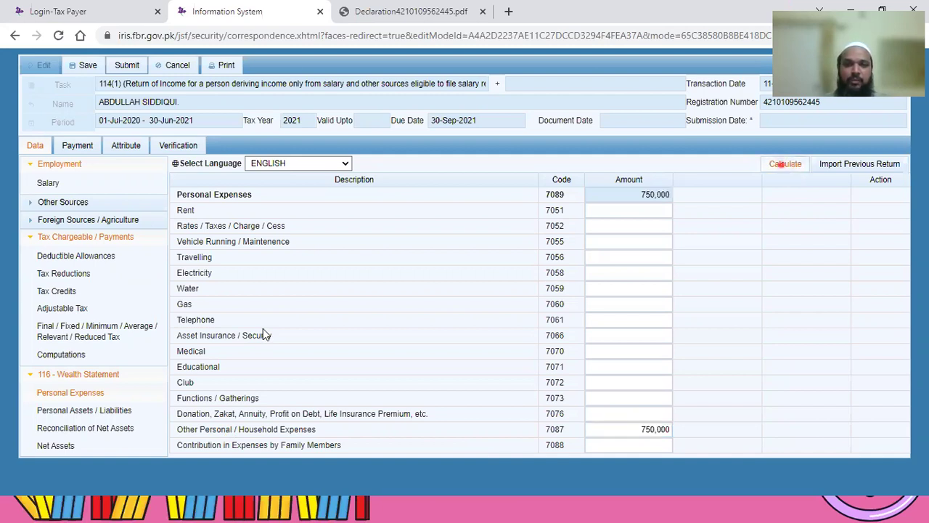
Step: Confirm the unreconciled amount is now 0 and save the return
left_click(80, 428)
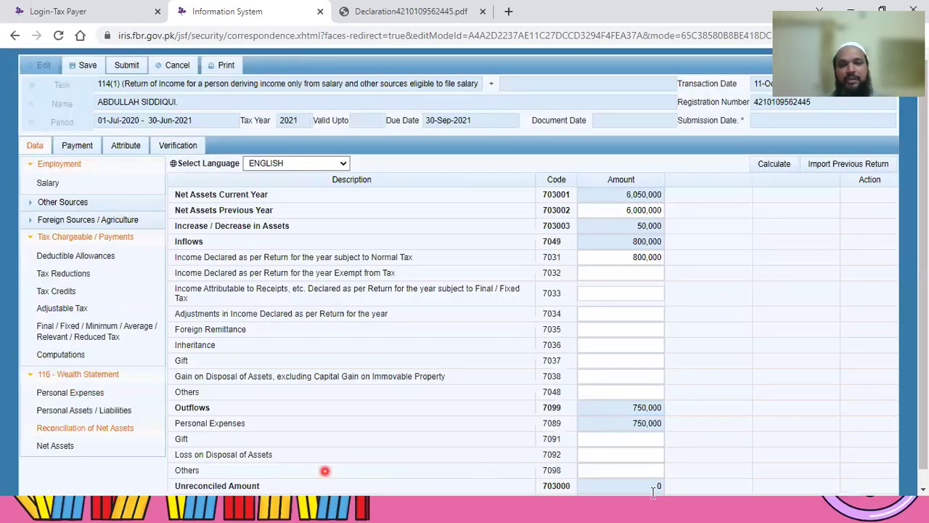
left_click(652, 489)
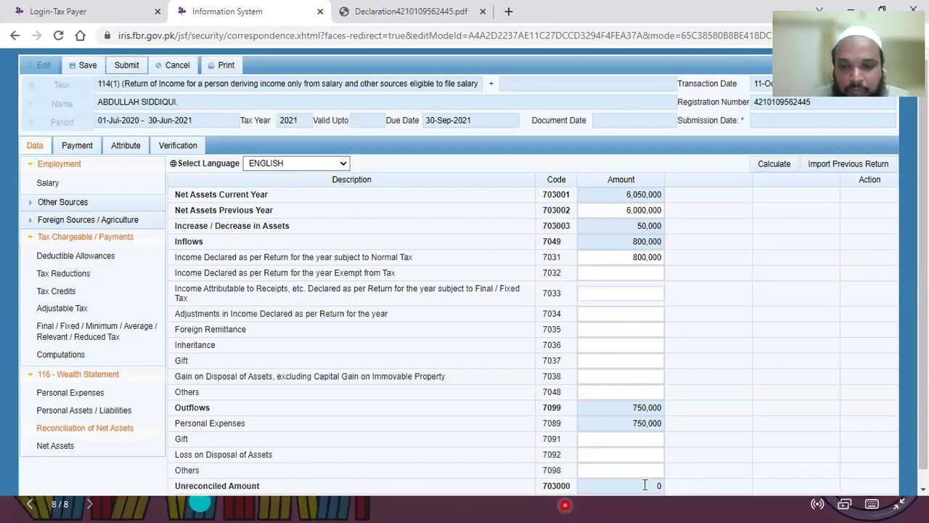
left_click(645, 485)
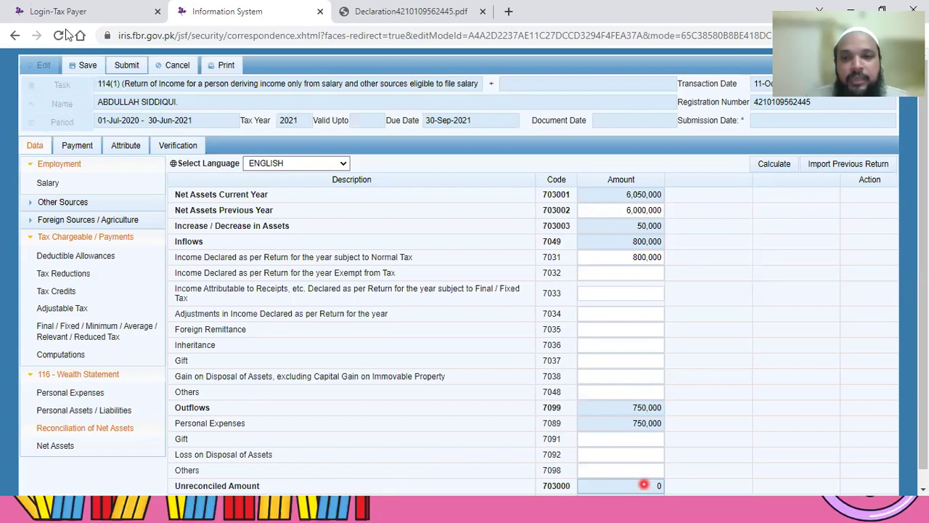
left_click(86, 68)
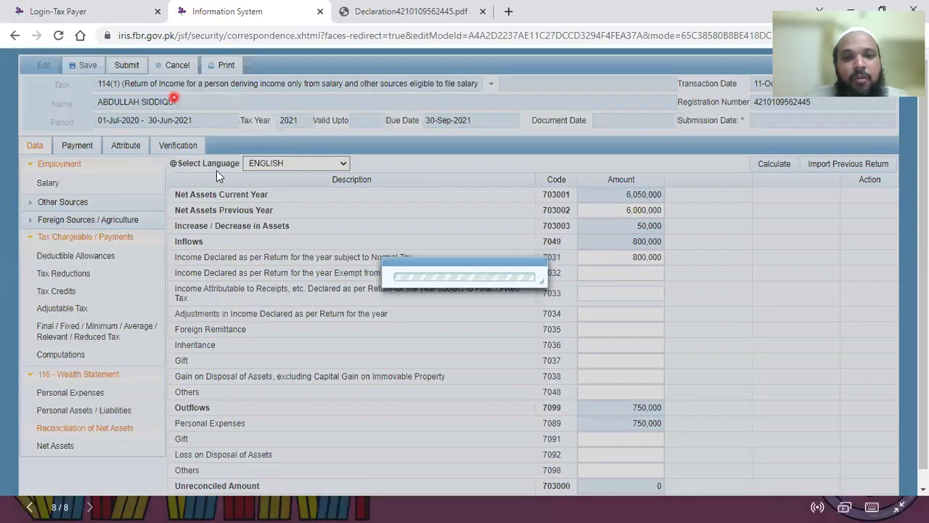
Step: Enter the taxpayer's PIN on the Verification declaration, verify it successfully, then close the return
left_click(215, 173)
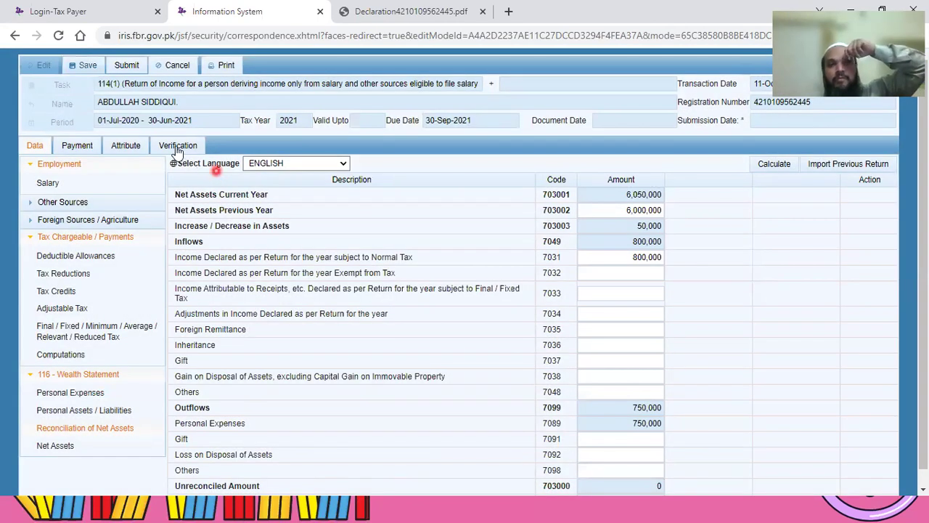
left_click(177, 146)
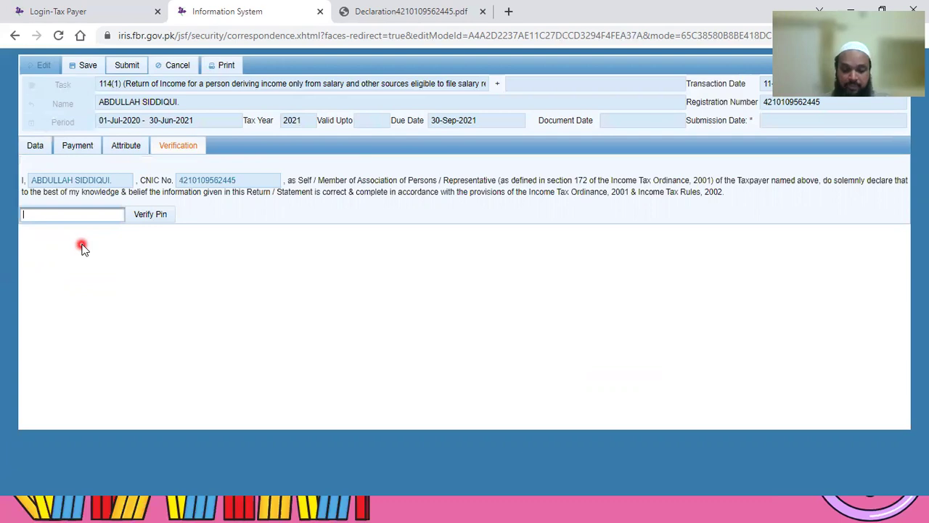
type("1234")
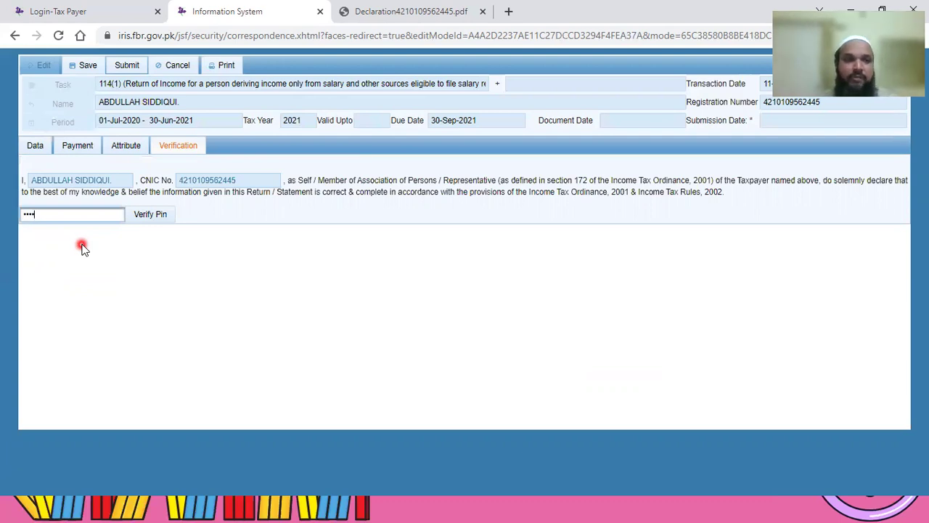
left_click(152, 215)
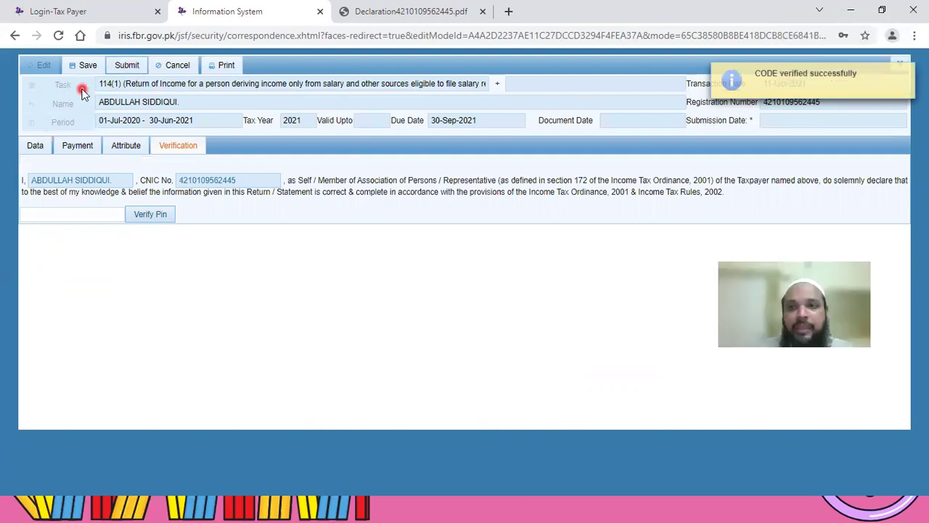
left_click(901, 66)
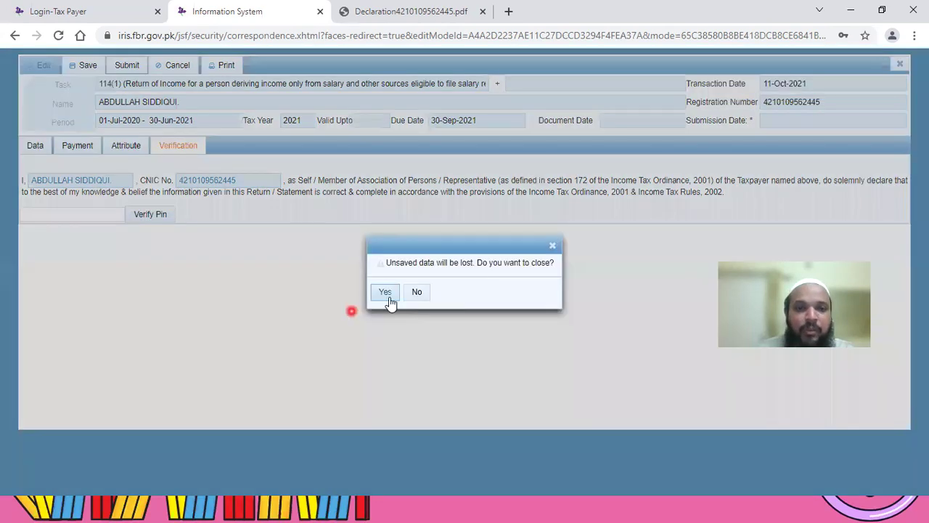
Step: Confirm closing the return and list the Draft folder's declarations in the inbox
left_click(389, 295)
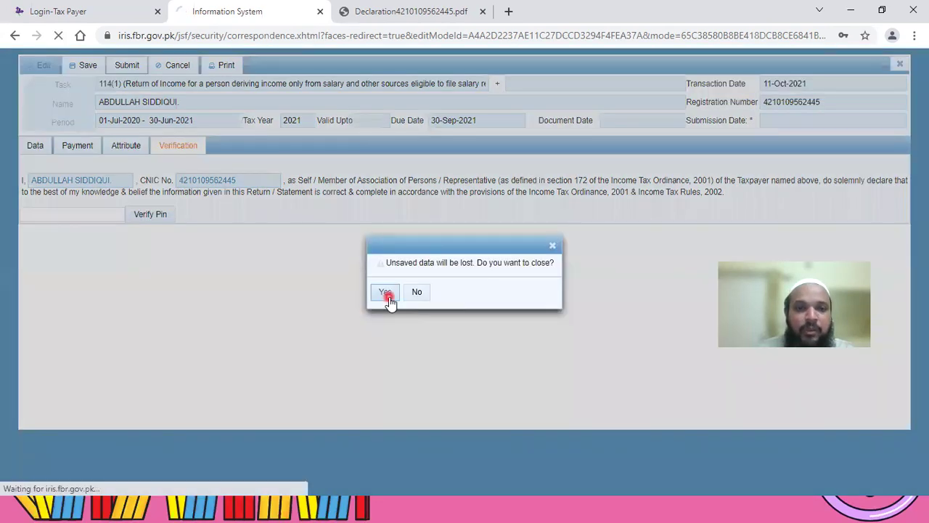
left_click(335, 322)
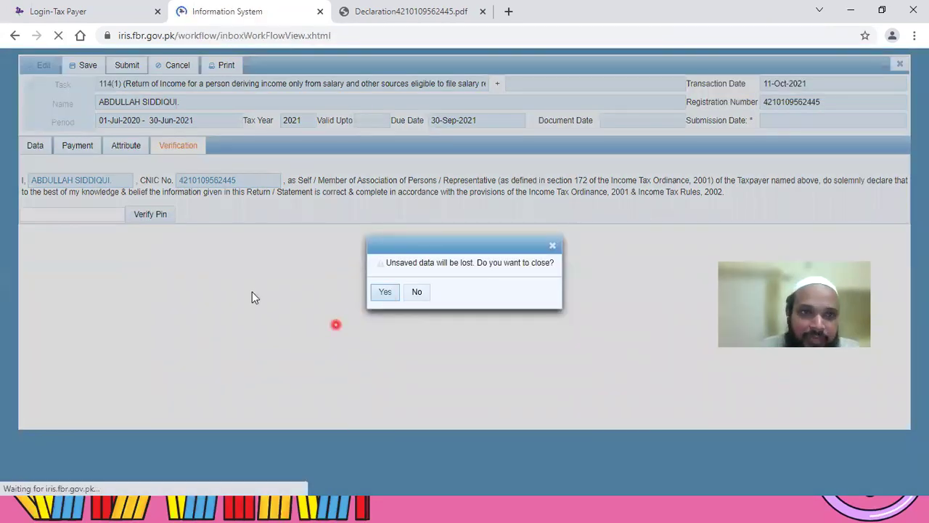
left_click(252, 291)
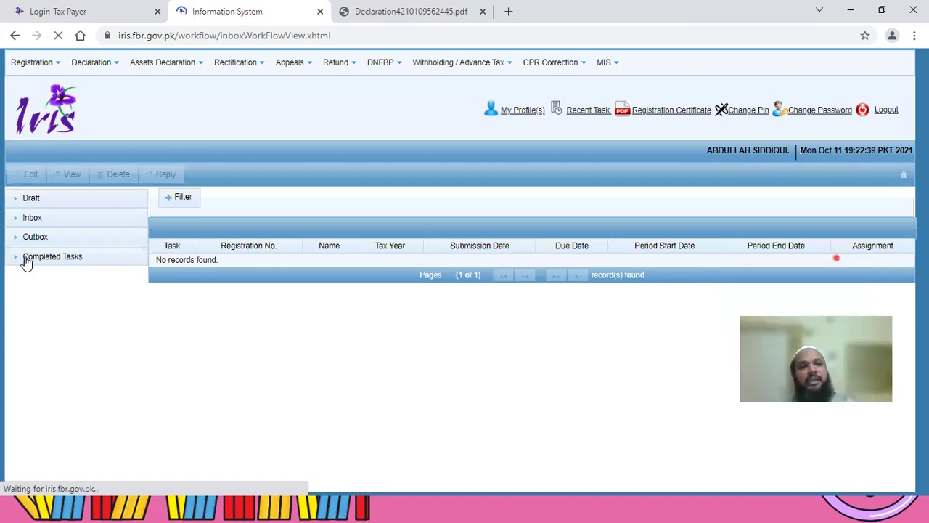
left_click(25, 236)
left_click(16, 203)
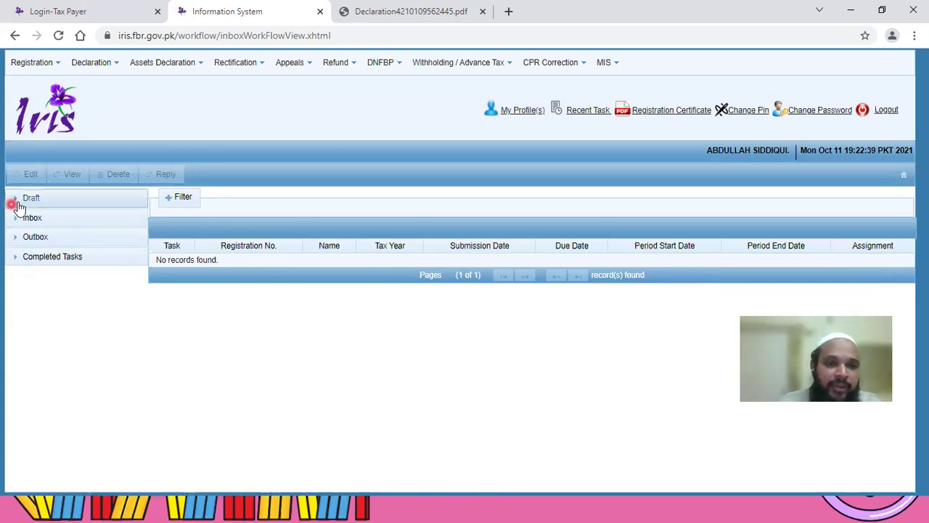
left_click(18, 201)
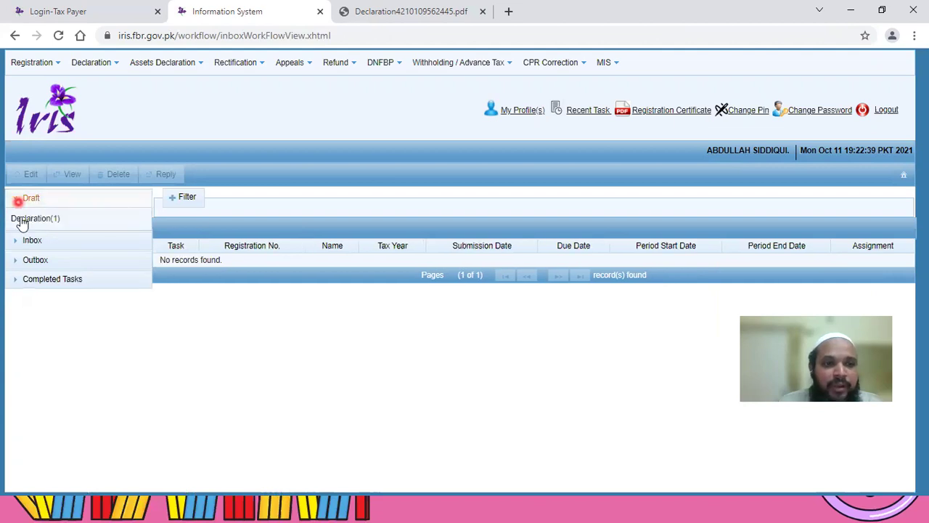
left_click(32, 219)
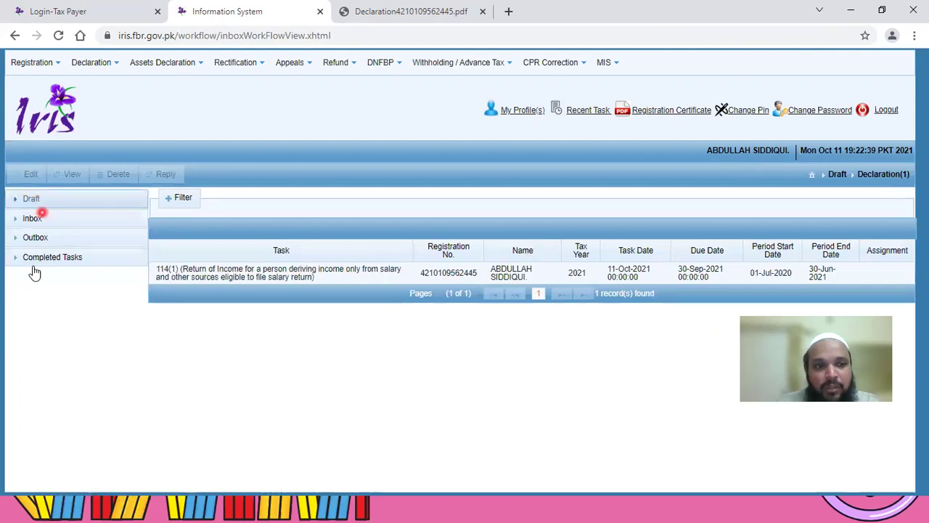
Step: Check Completed Tasks > Declaration(9), then reopen Draft > Declaration(1) showing the 2021 salary return
left_click(32, 259)
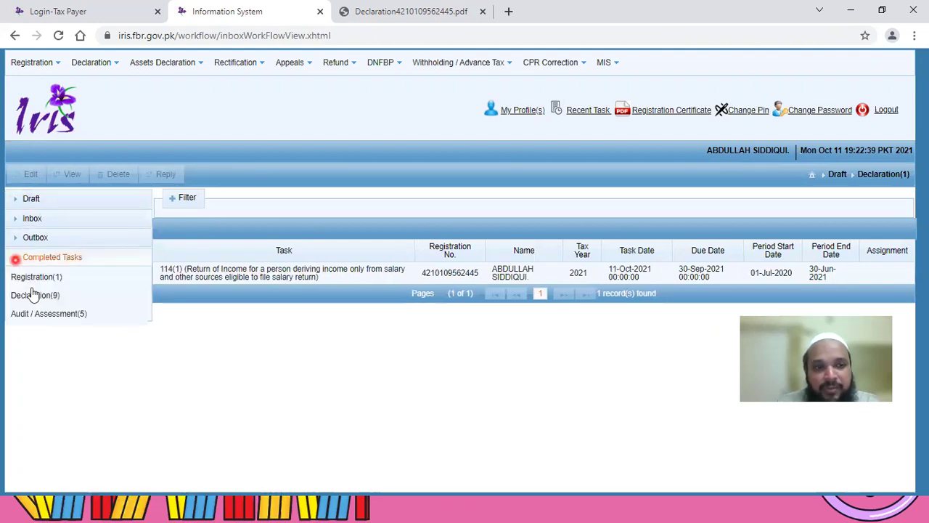
left_click(38, 297)
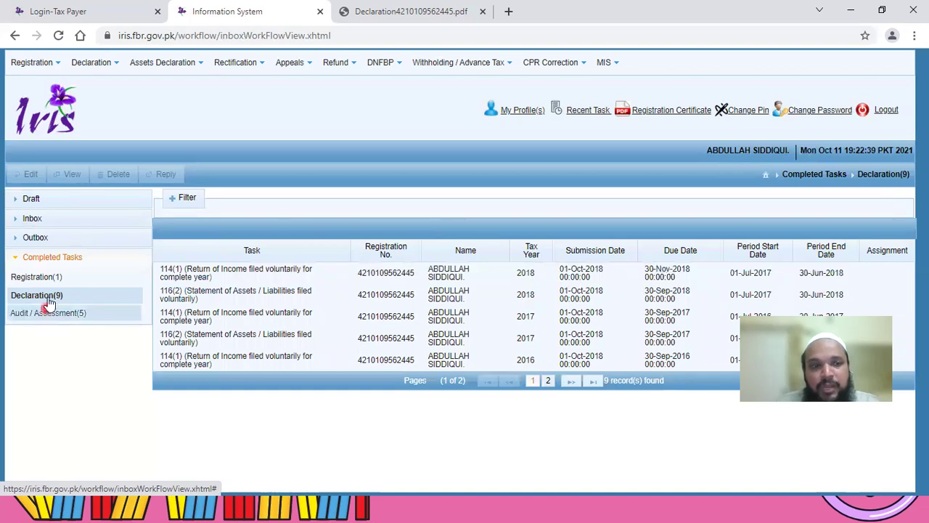
left_click(18, 200)
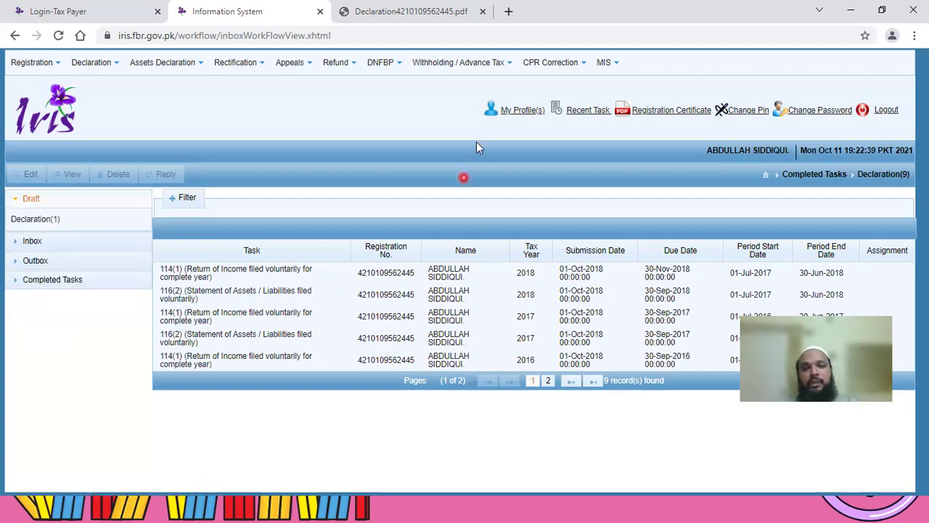
left_click(28, 221)
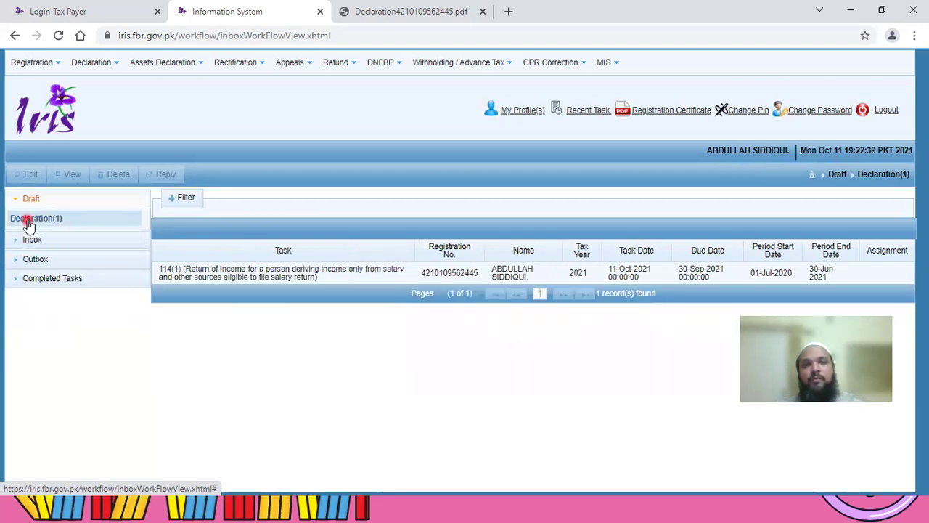